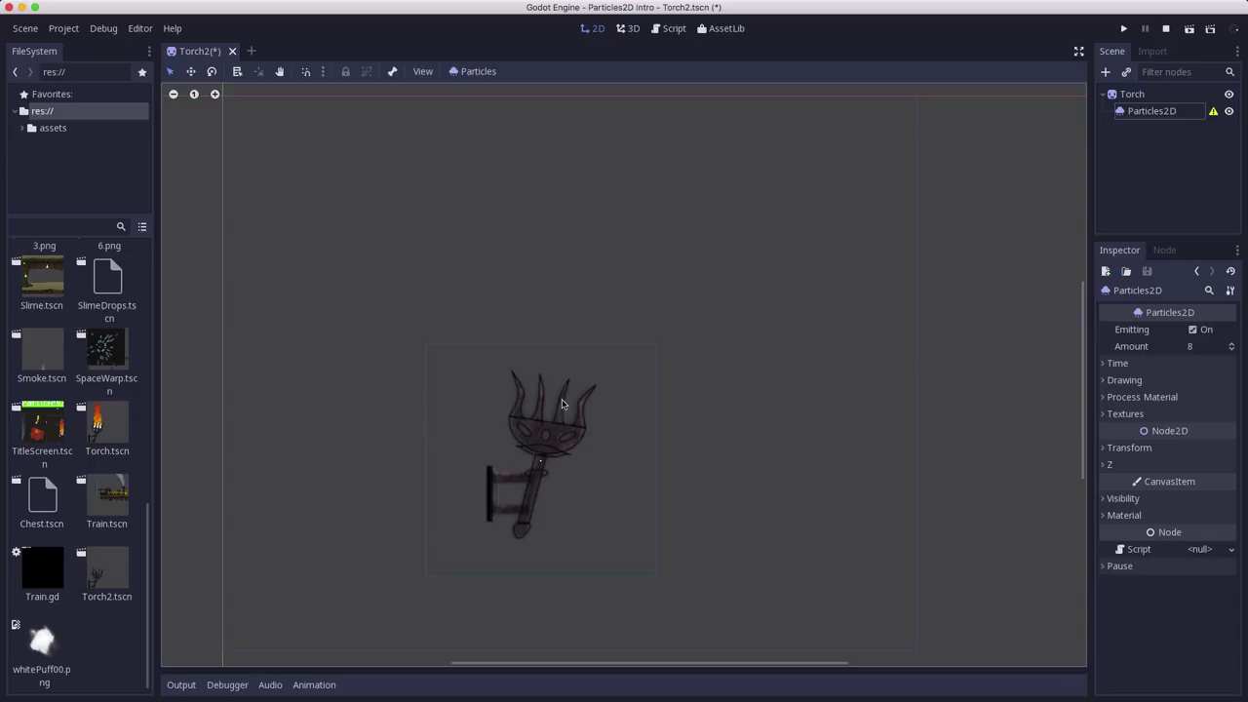
# Step: Select the torch's Particles2D node and dismiss its configuration warning
pyautogui.click(1128, 94)
pyautogui.click(1150, 112)
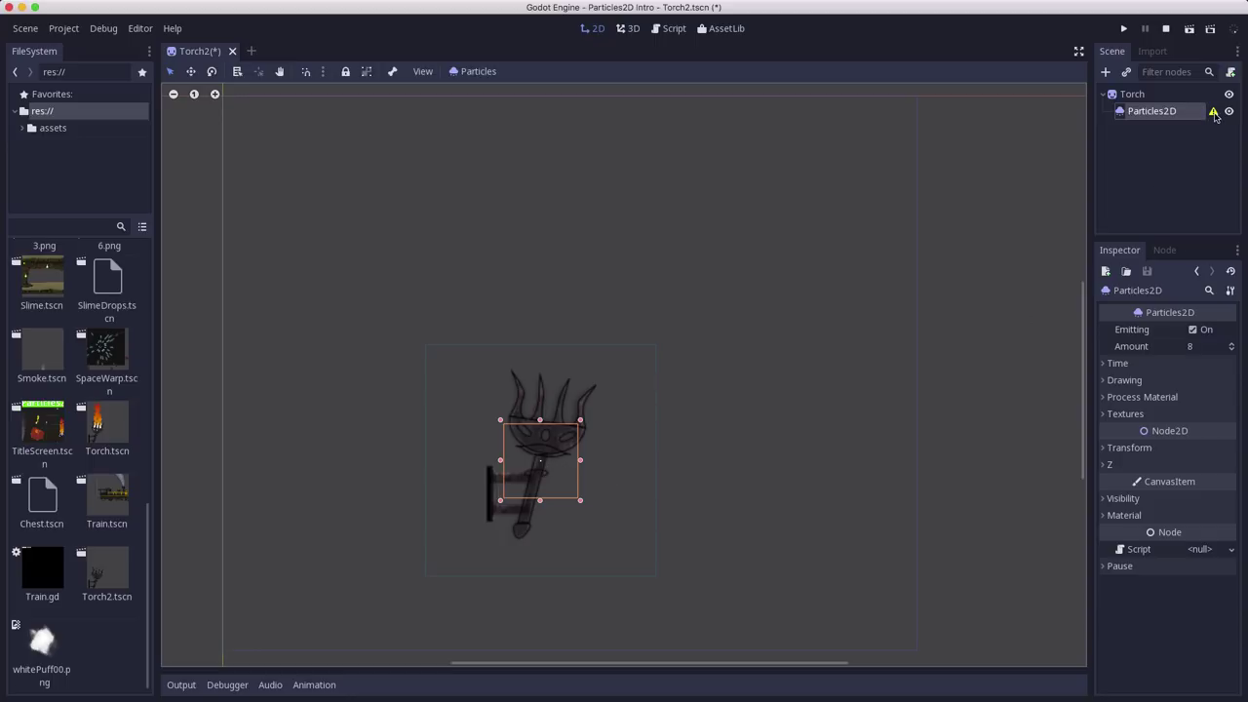
pyautogui.click(1214, 113)
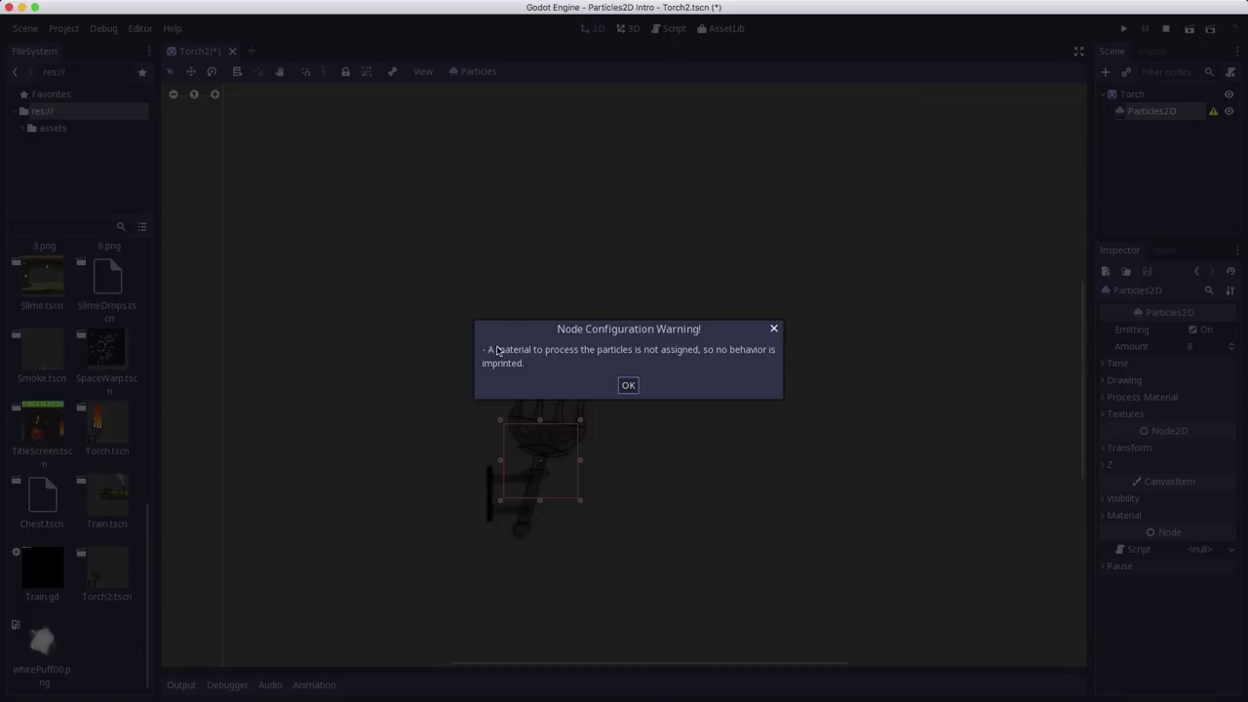
pyautogui.click(629, 386)
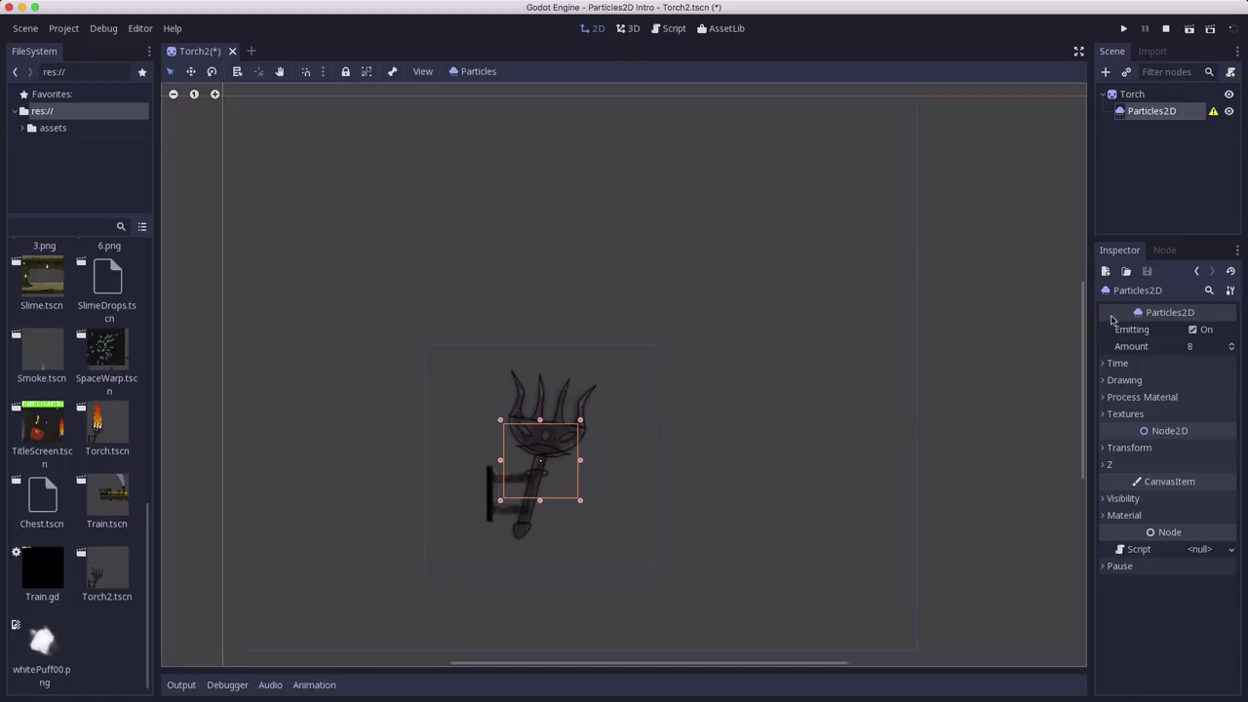
# Step: Assign a new ParticlesMaterial as the Particles2D Process Material
pyautogui.click(1143, 397)
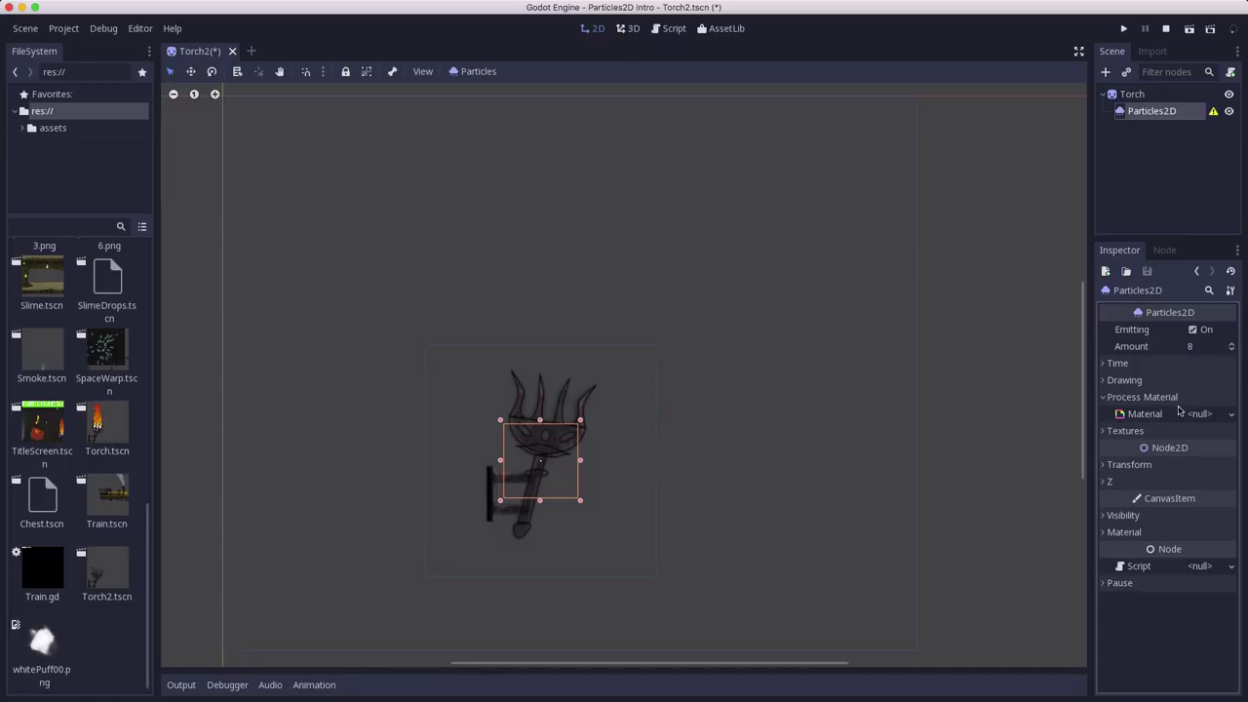
pyautogui.click(1217, 416)
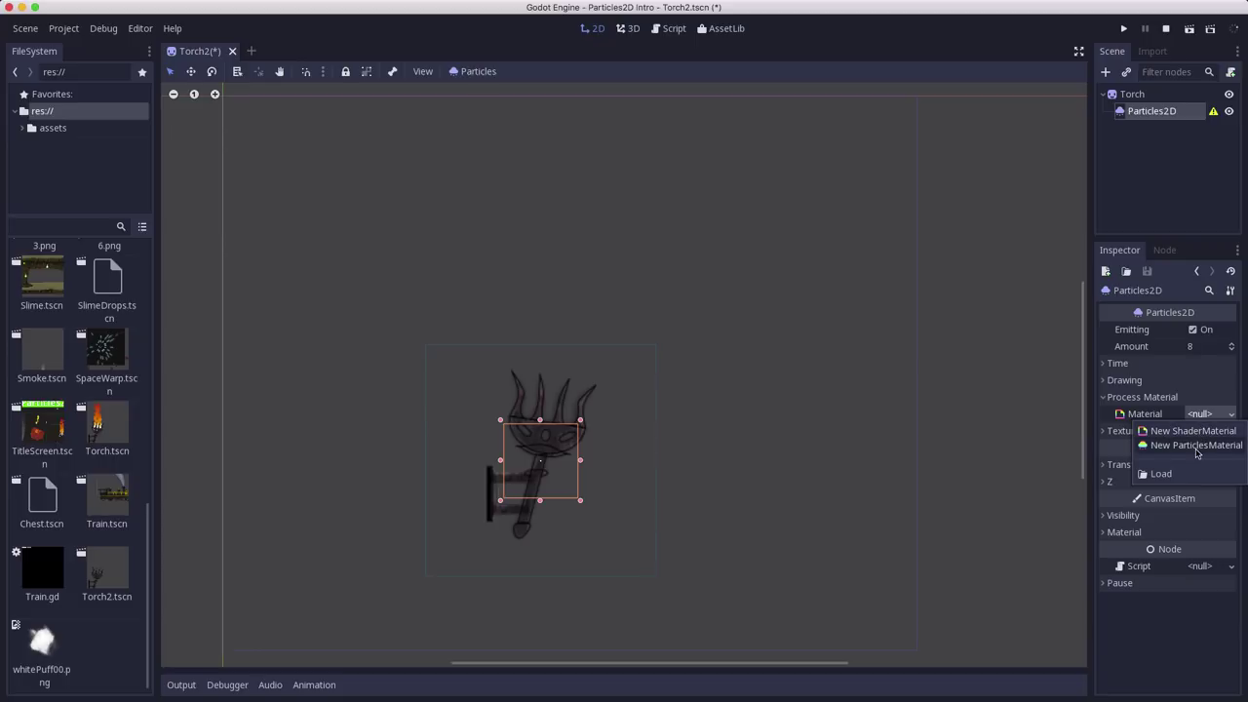
pyautogui.click(1196, 435)
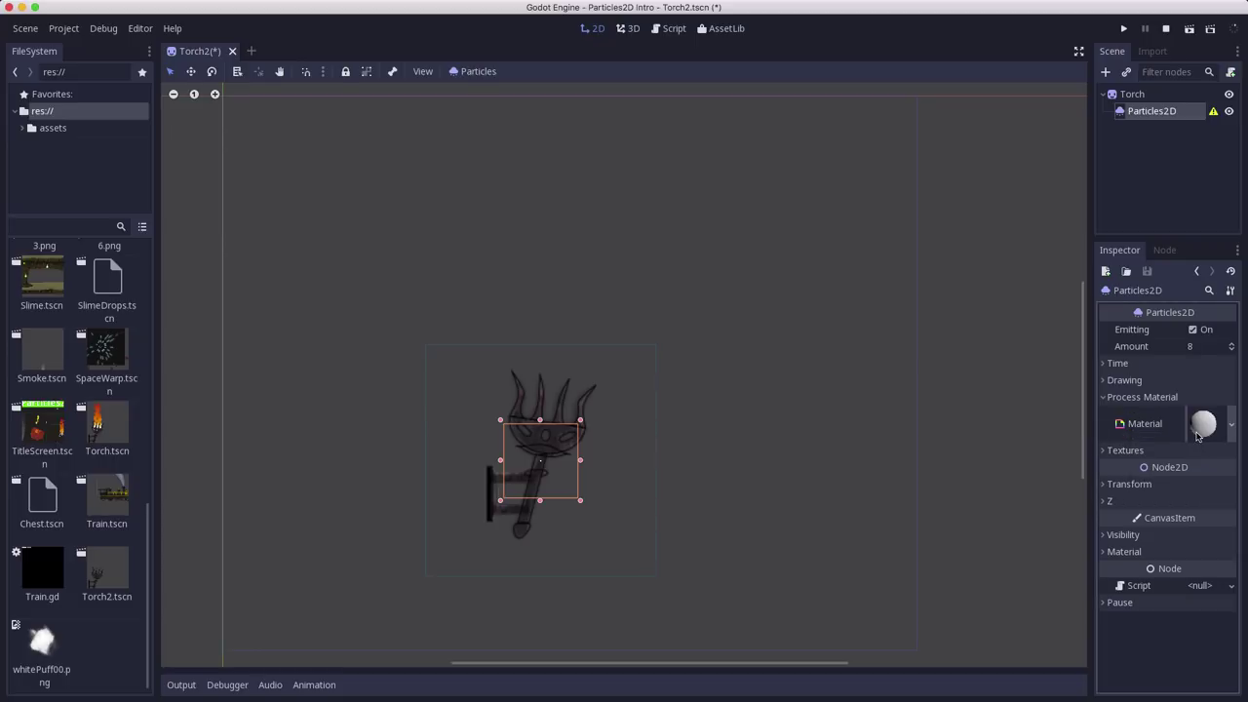
pyautogui.click(1198, 436)
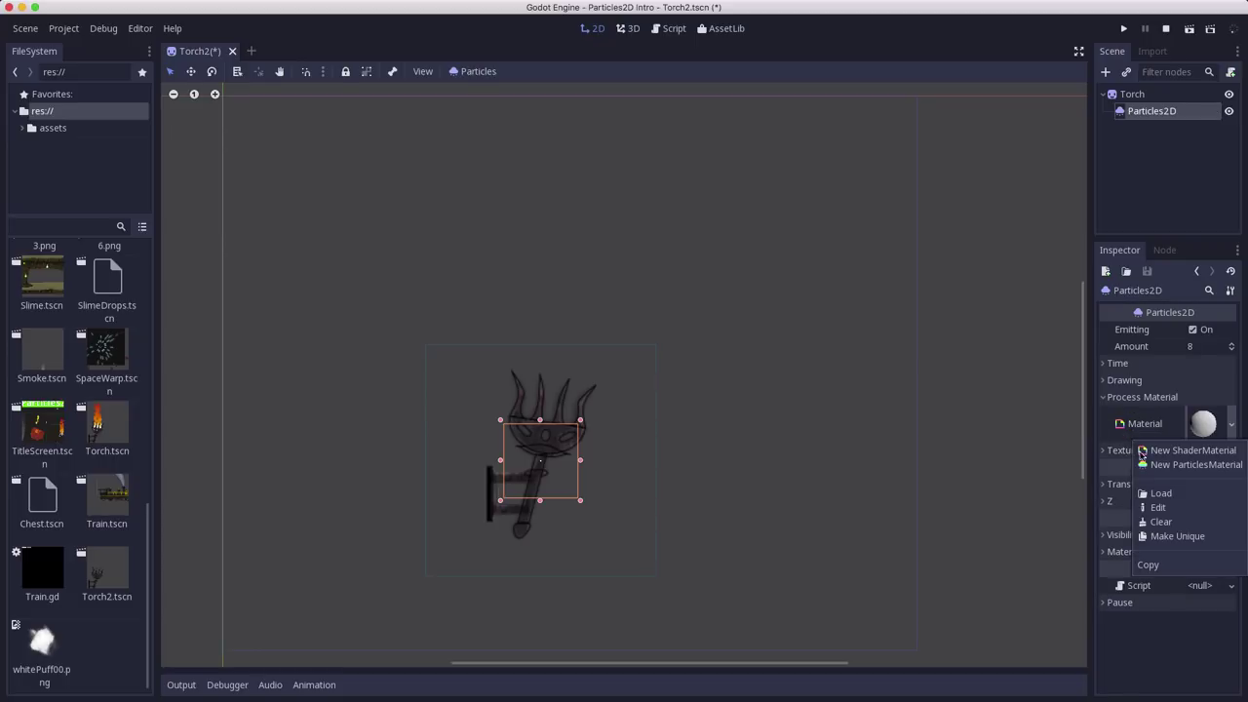
pyautogui.click(1204, 466)
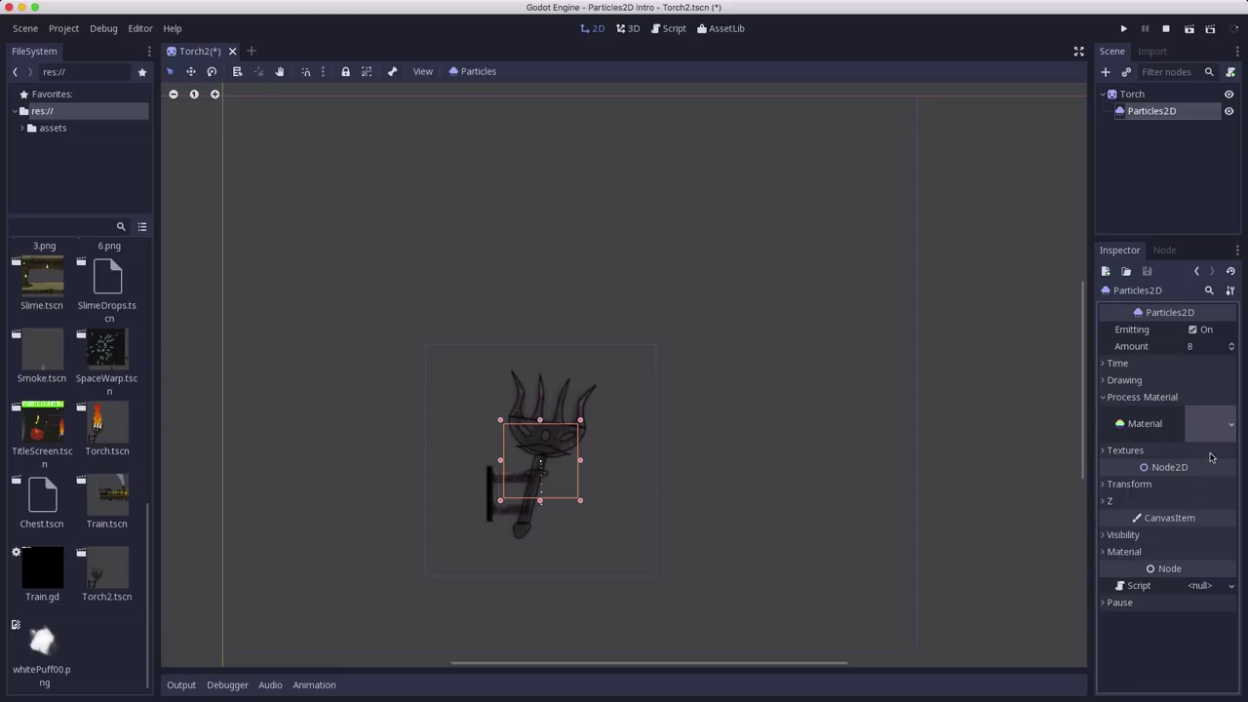
# Step: Move the emitter up onto the torch head and enable Show Behind Parent
pyautogui.scroll(2, 560, 482)
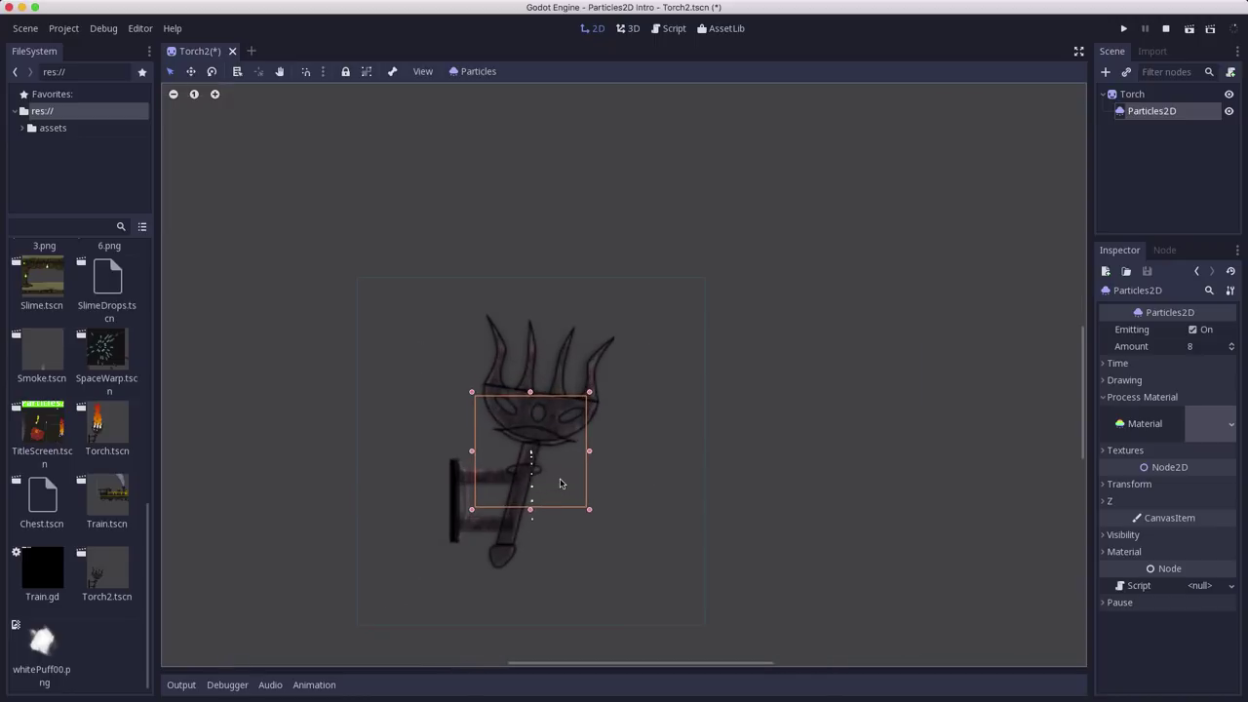
pyautogui.scroll(1, 561, 483)
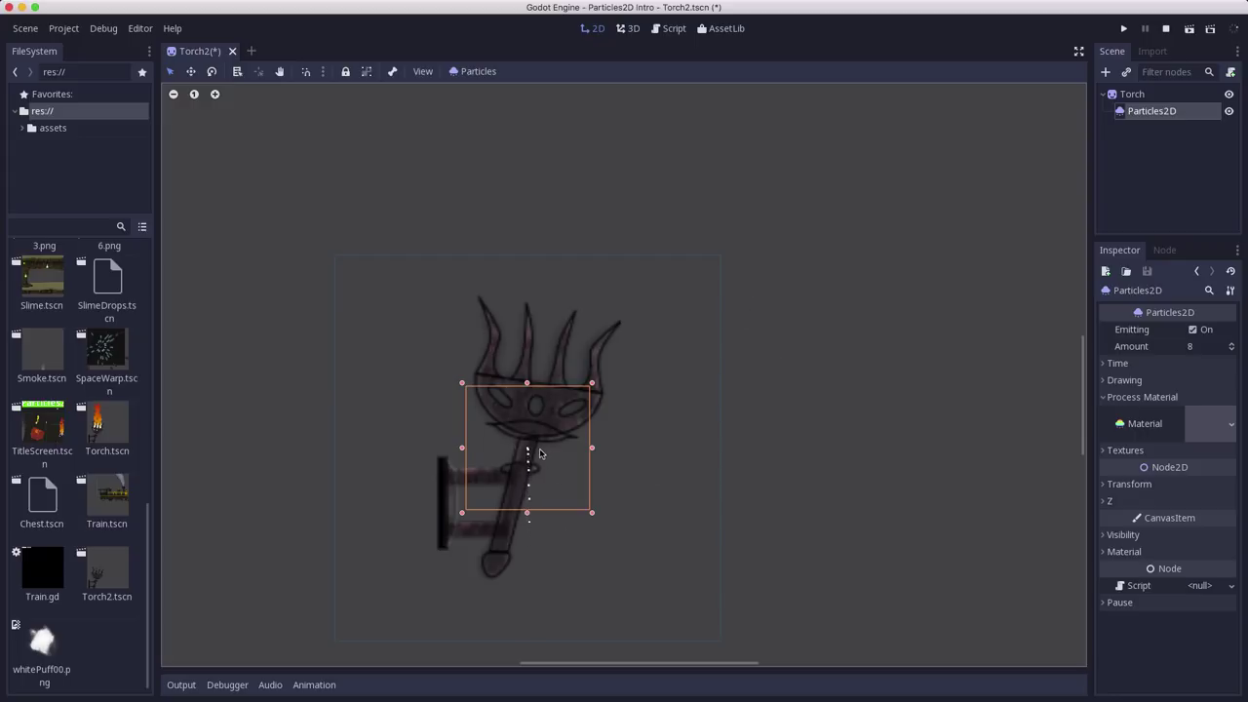
pyautogui.moveTo(539, 456); pyautogui.dragTo(548, 412)
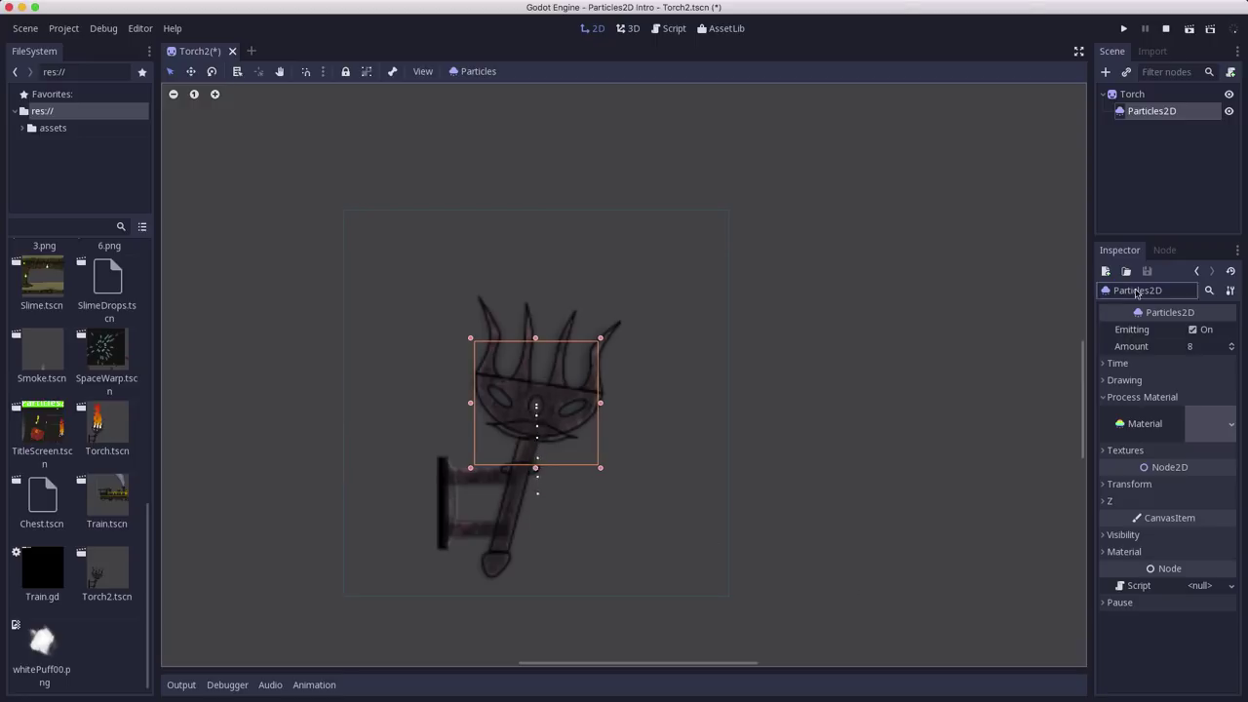
pyautogui.click(1147, 537)
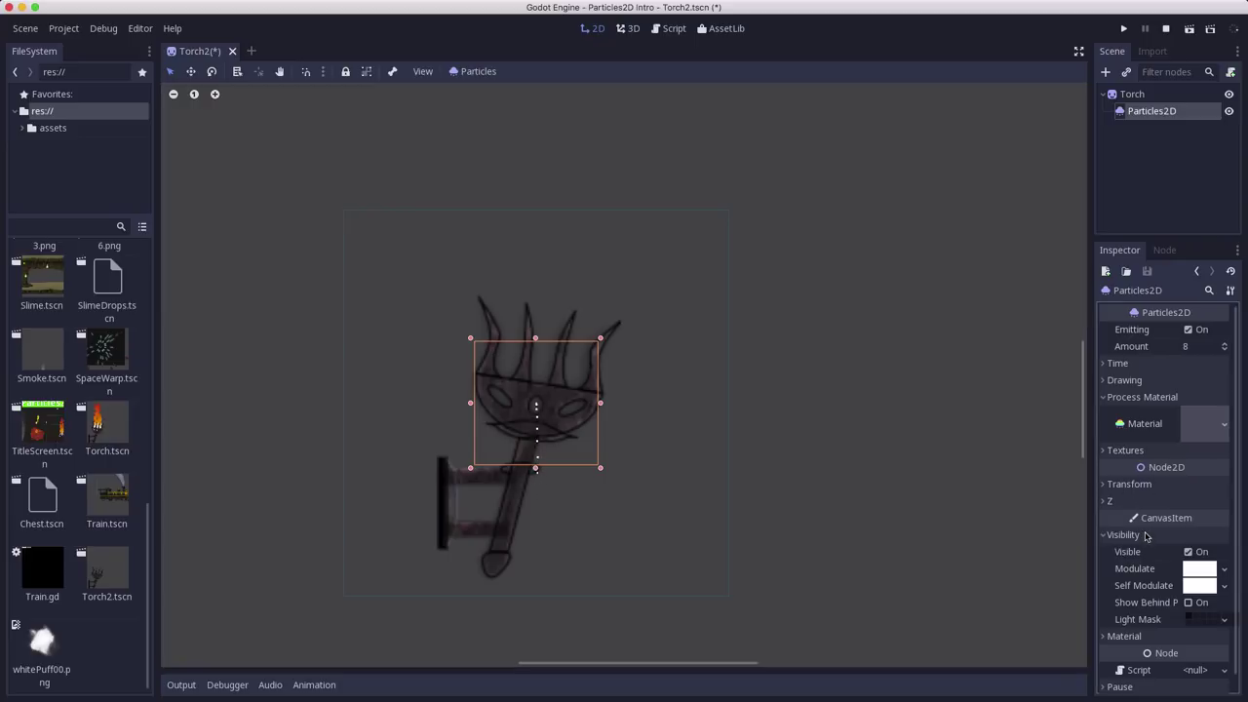
pyautogui.click(1188, 603)
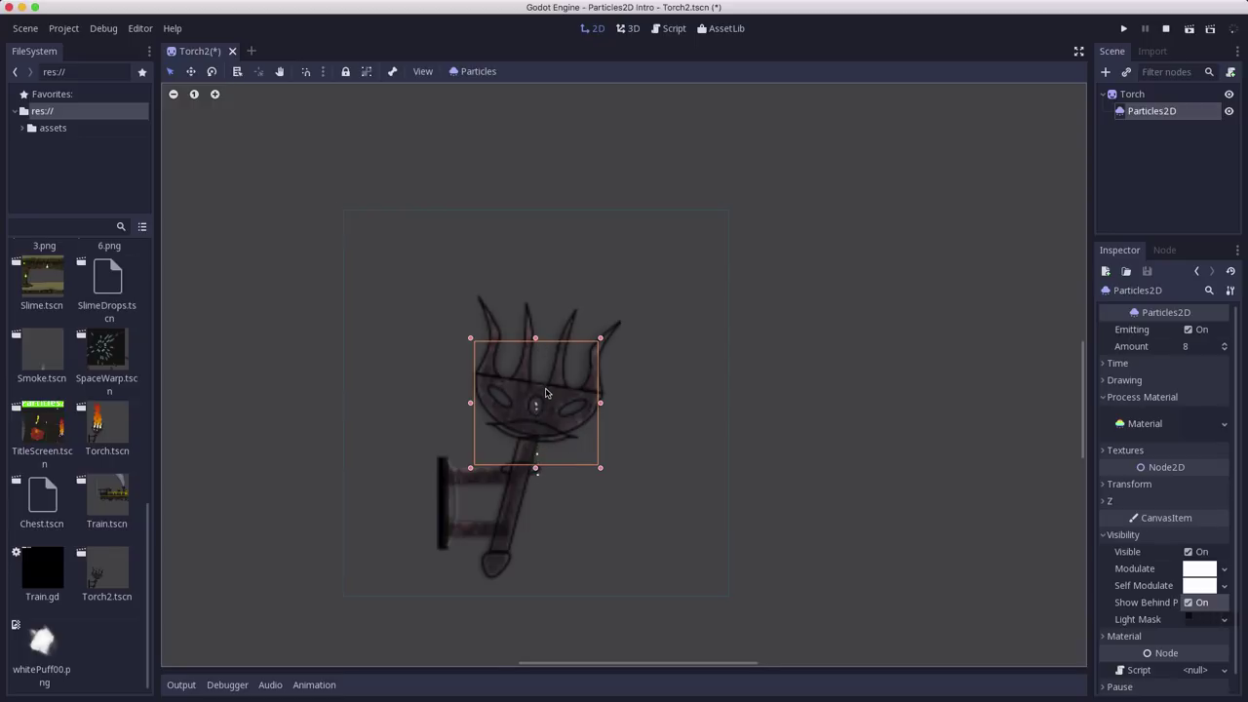
# Step: Set the particle Lifetime to 2
pyautogui.scroll(1, 546, 393)
pyautogui.click(1155, 366)
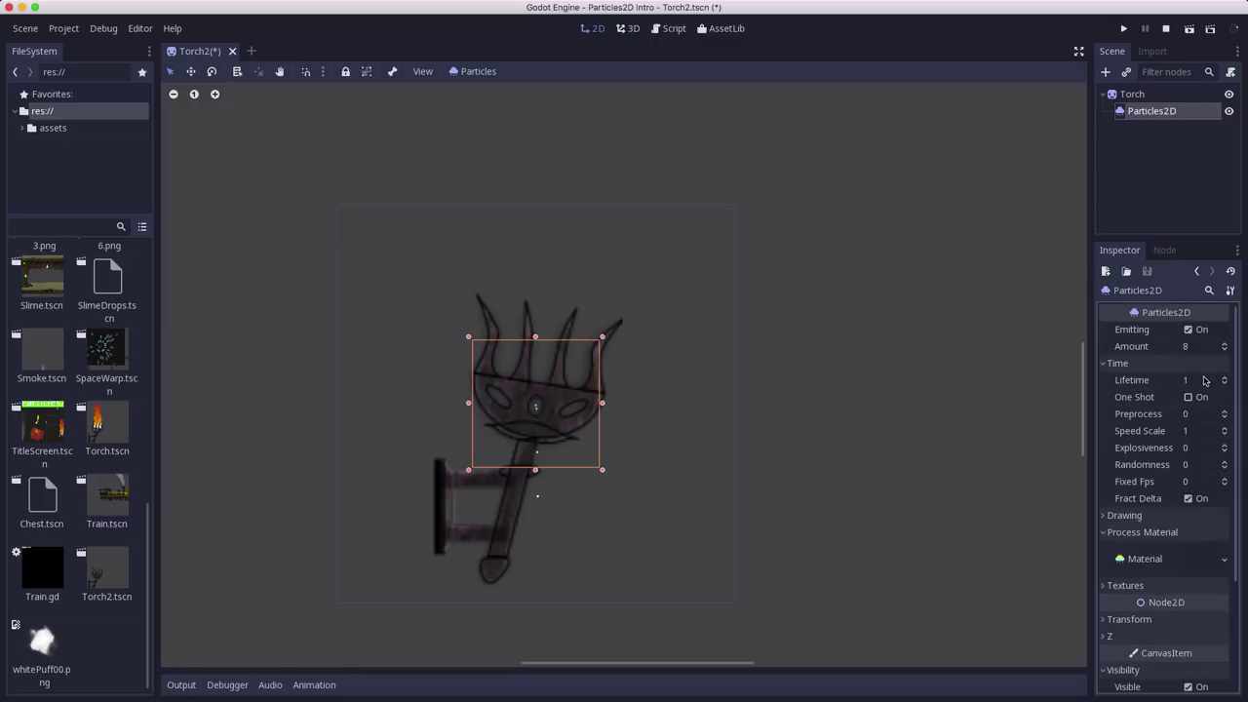
pyautogui.click(1189, 380)
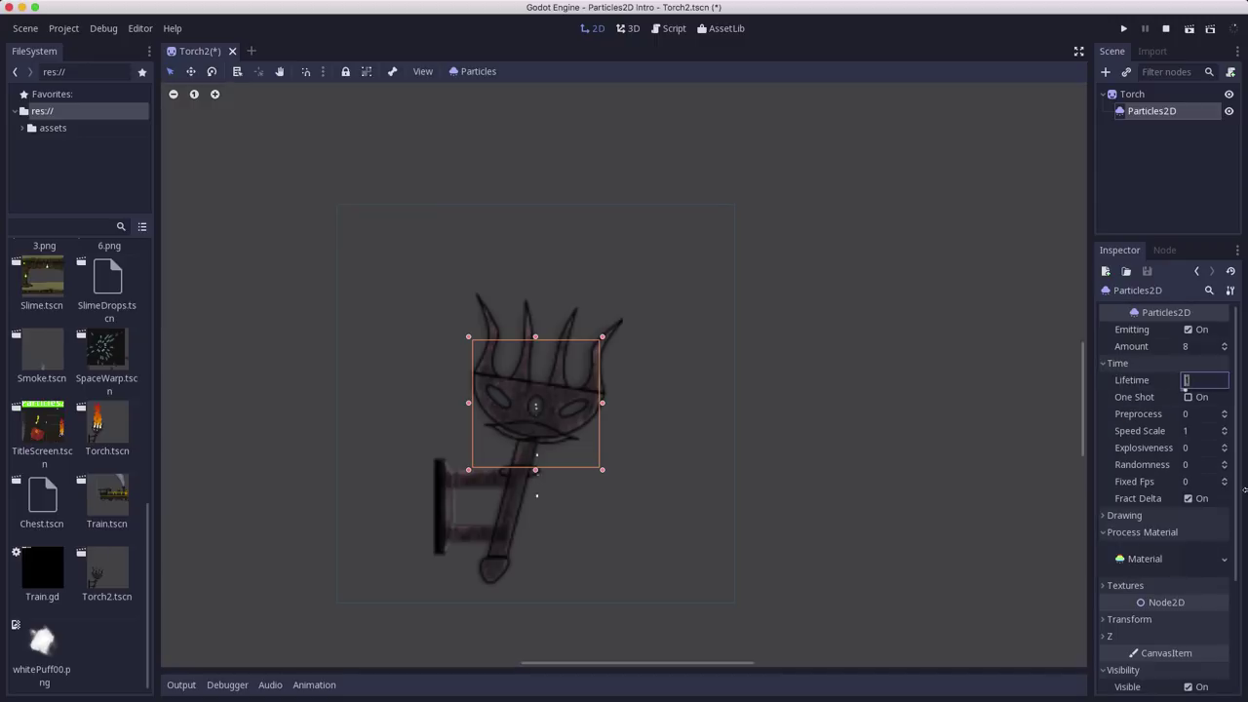
pyautogui.write('2')
pyautogui.press('Return')
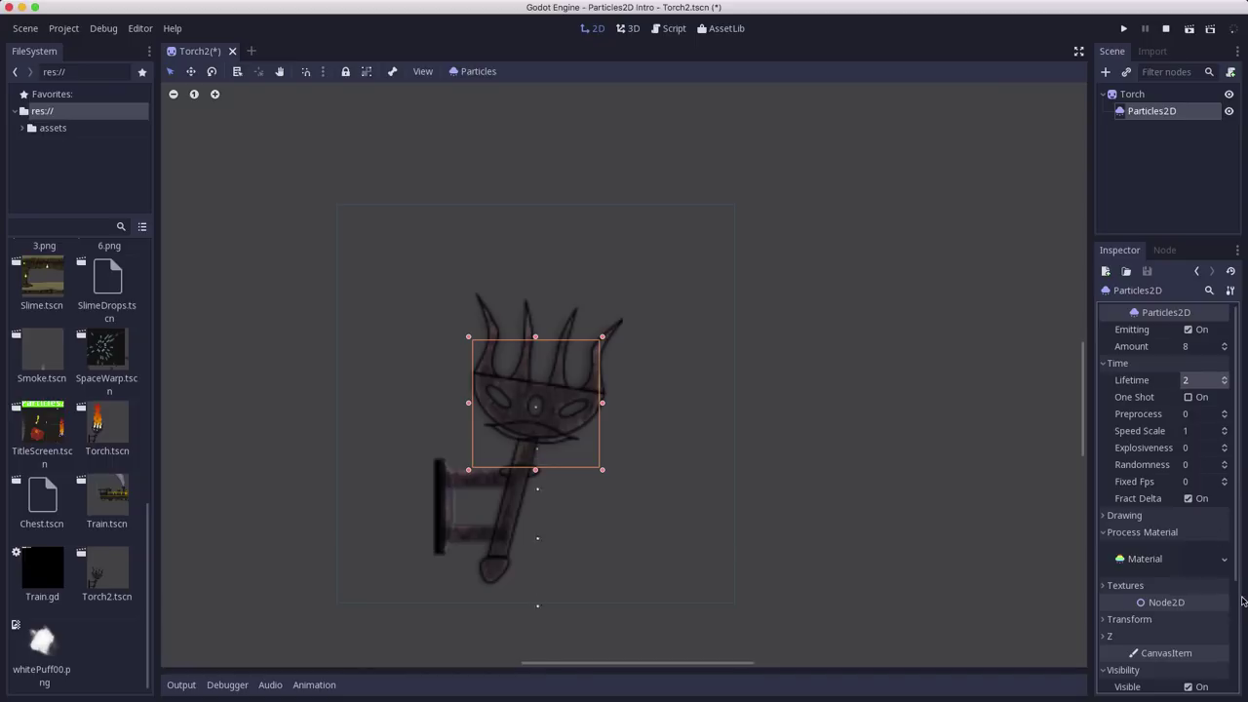
pyautogui.scroll(-3, 1197, 606)
pyautogui.scroll(-2, 1188, 601)
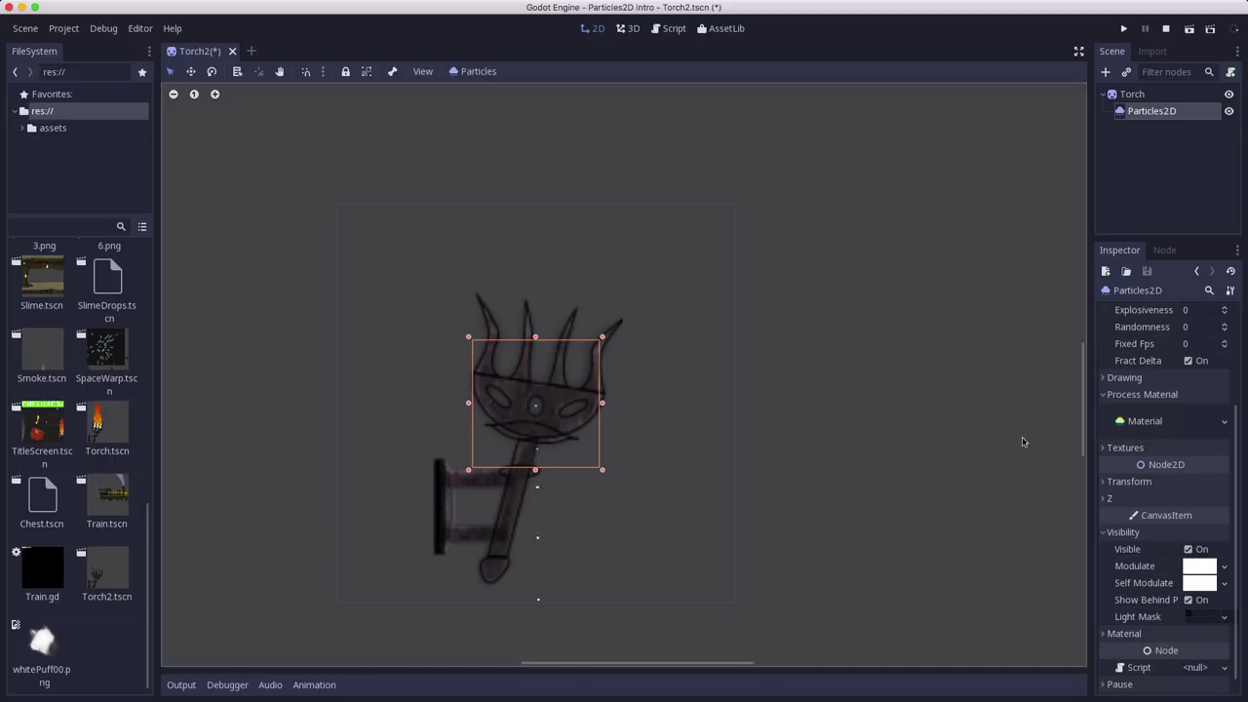
# Step: Open the ParticlesMaterial and change its Gravity from (0, 98, 0) to (0, 0, 0)
pyautogui.click(1193, 428)
pyautogui.scroll(2, 1181, 457)
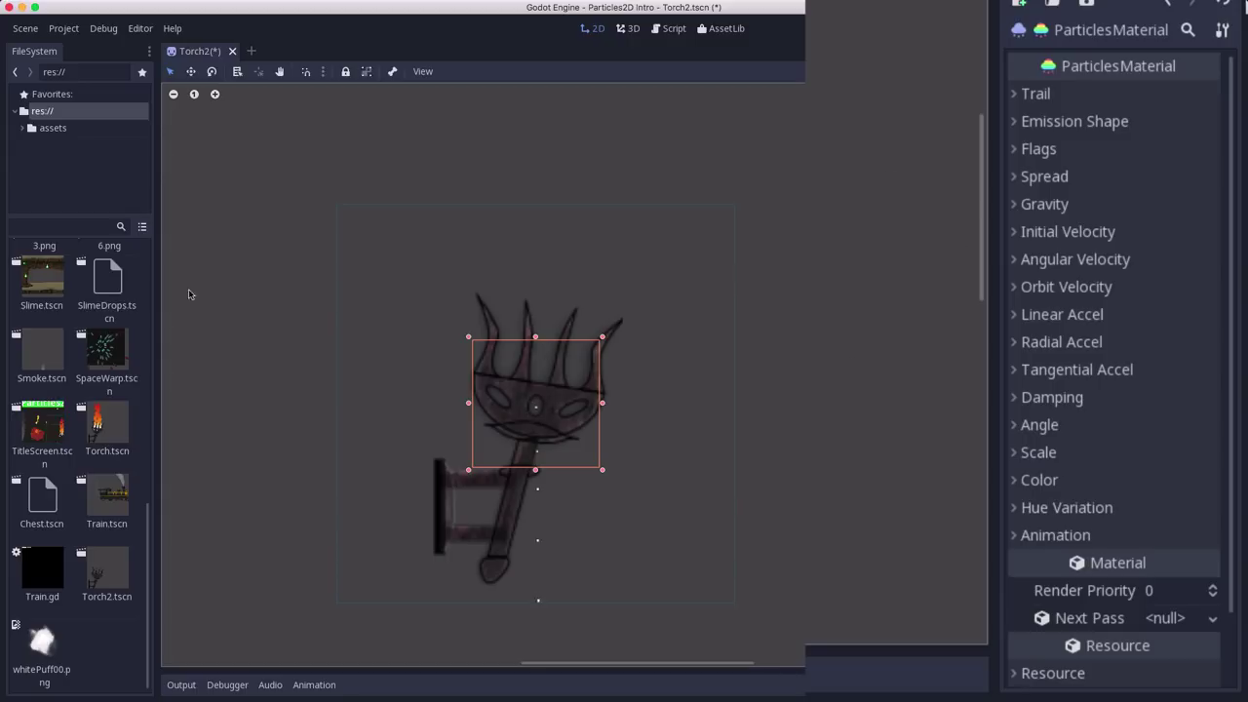
pyautogui.click(1053, 200)
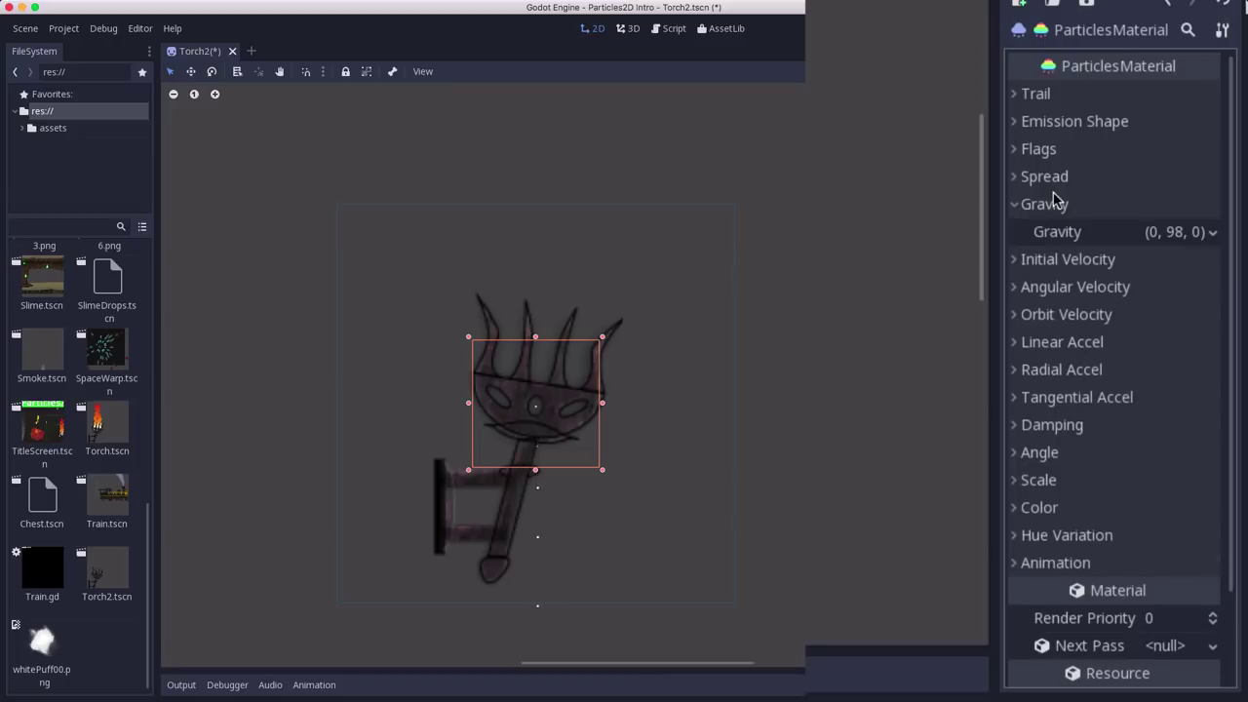
pyautogui.click(1156, 235)
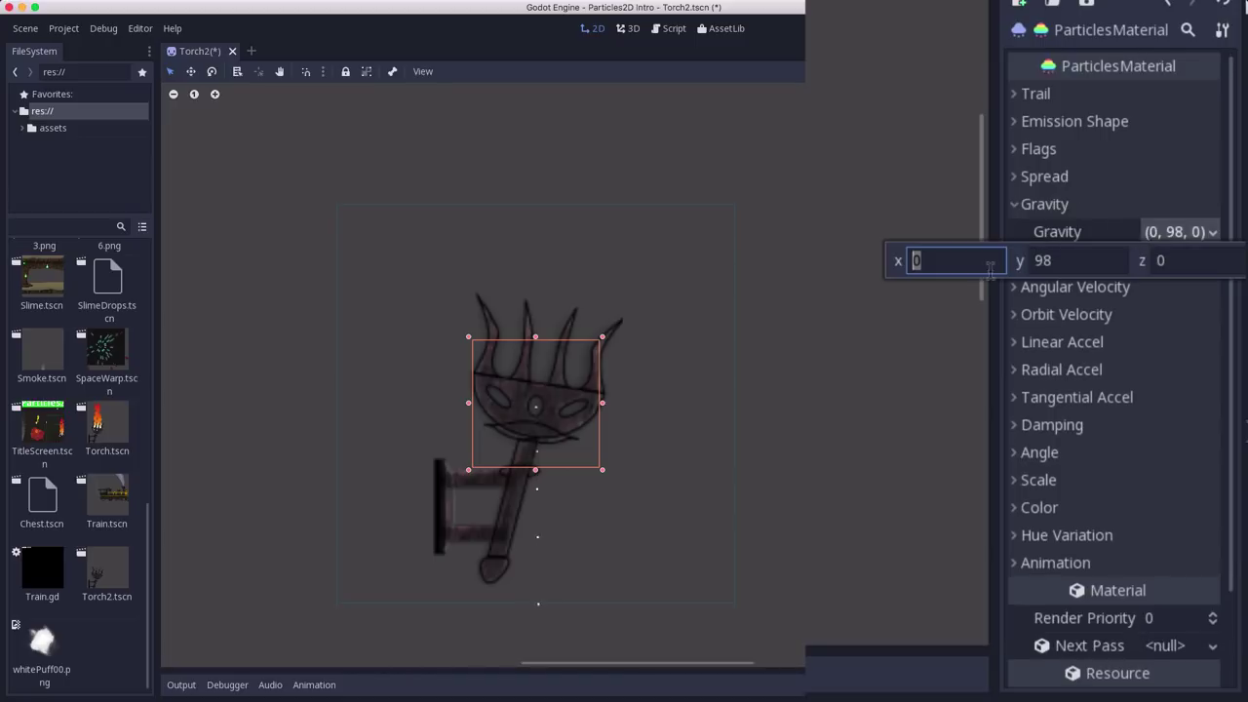
pyautogui.click(1055, 261)
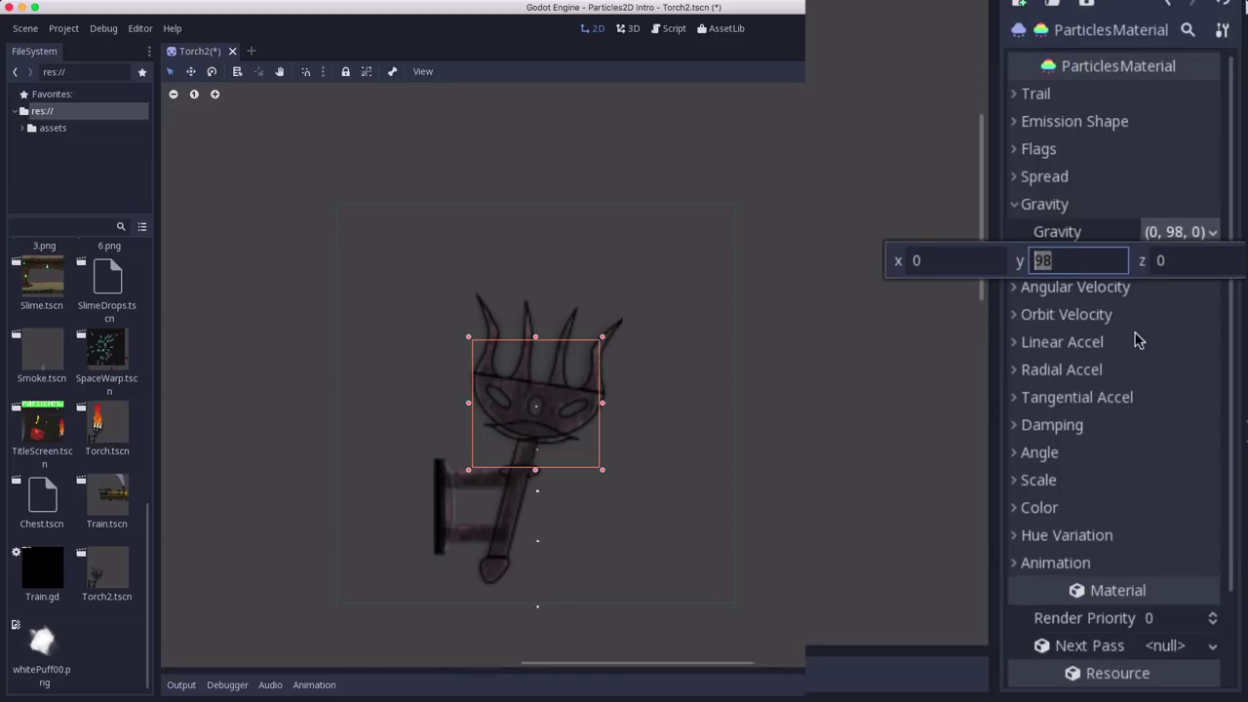
pyautogui.write('0')
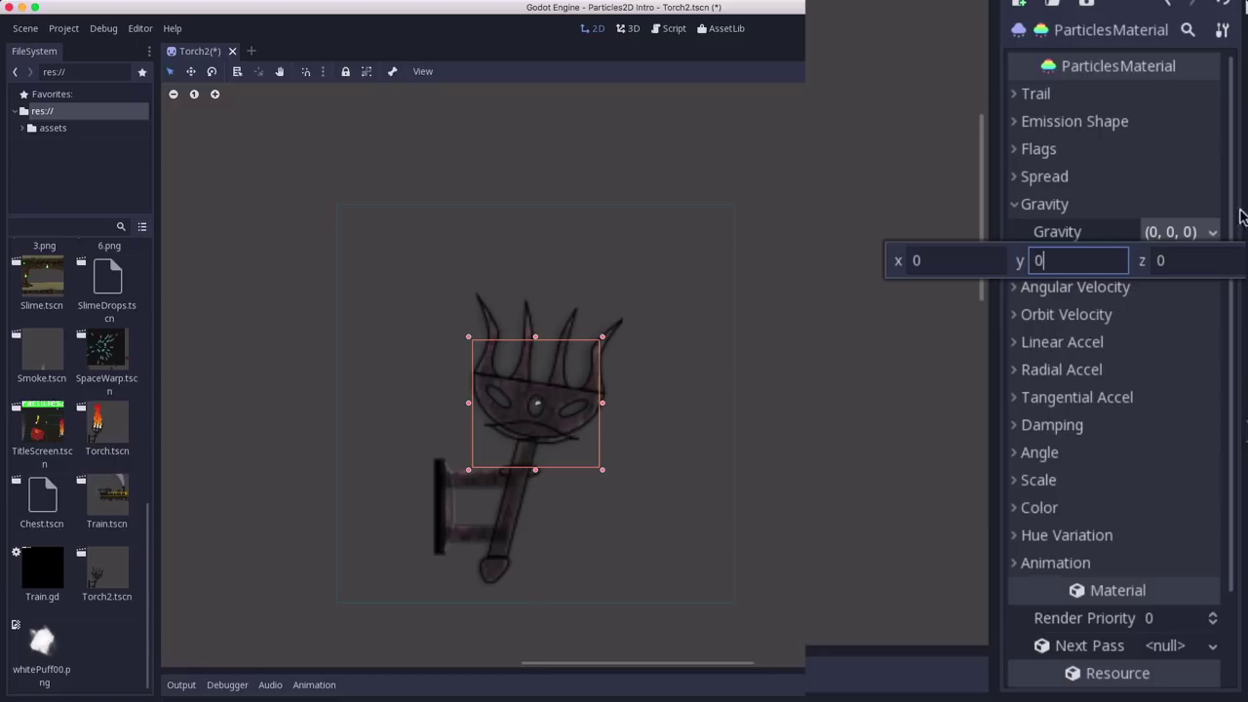
pyautogui.click(1119, 208)
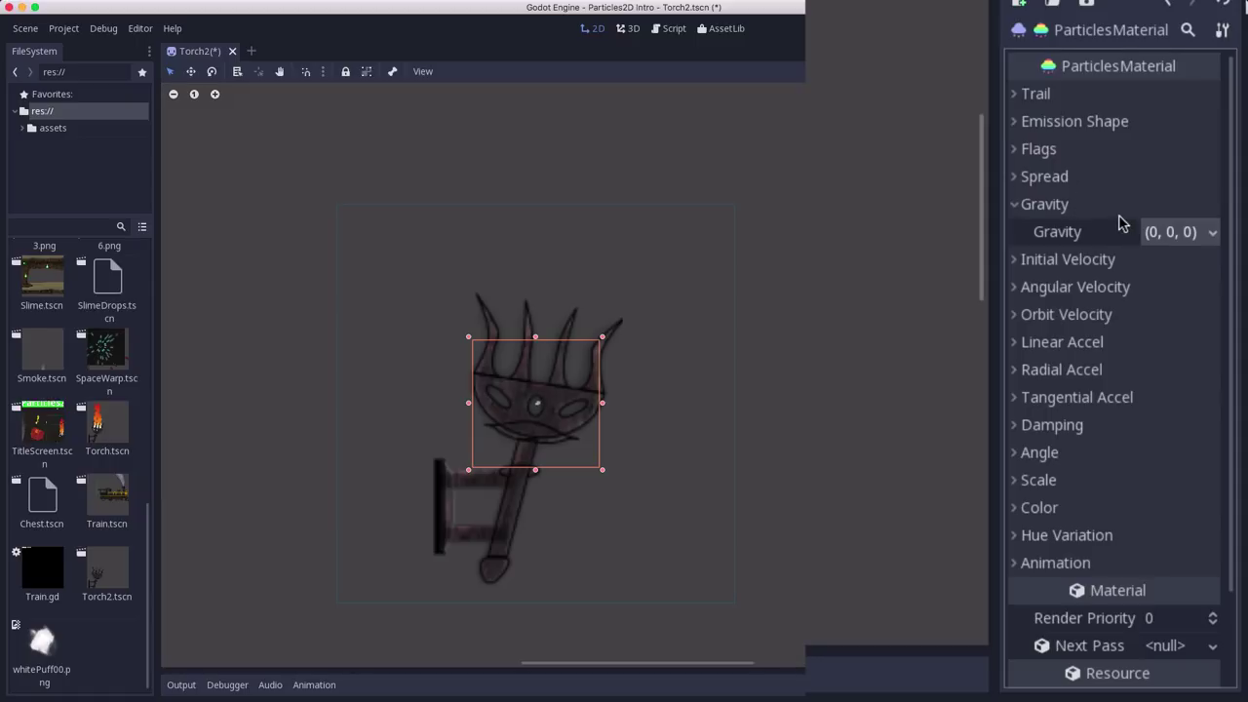
pyautogui.click(1090, 207)
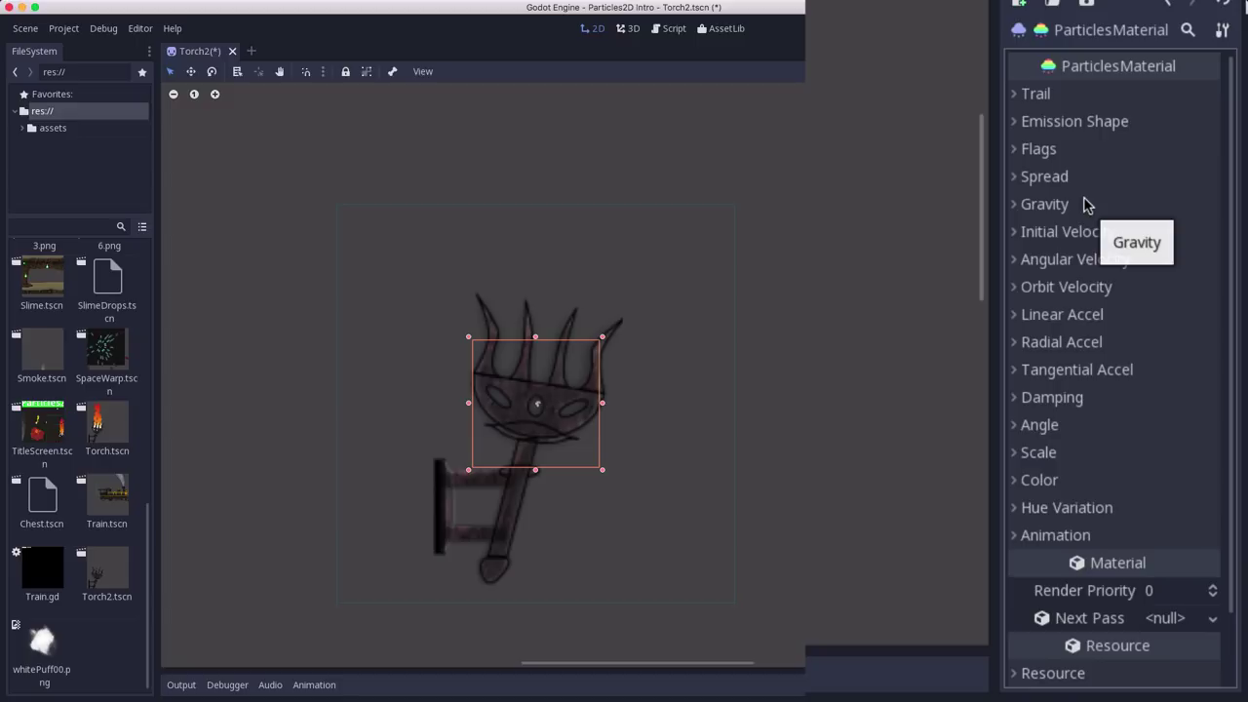
# Step: Set the emission shape to Box with extents x 5 and y 18
pyautogui.click(1107, 123)
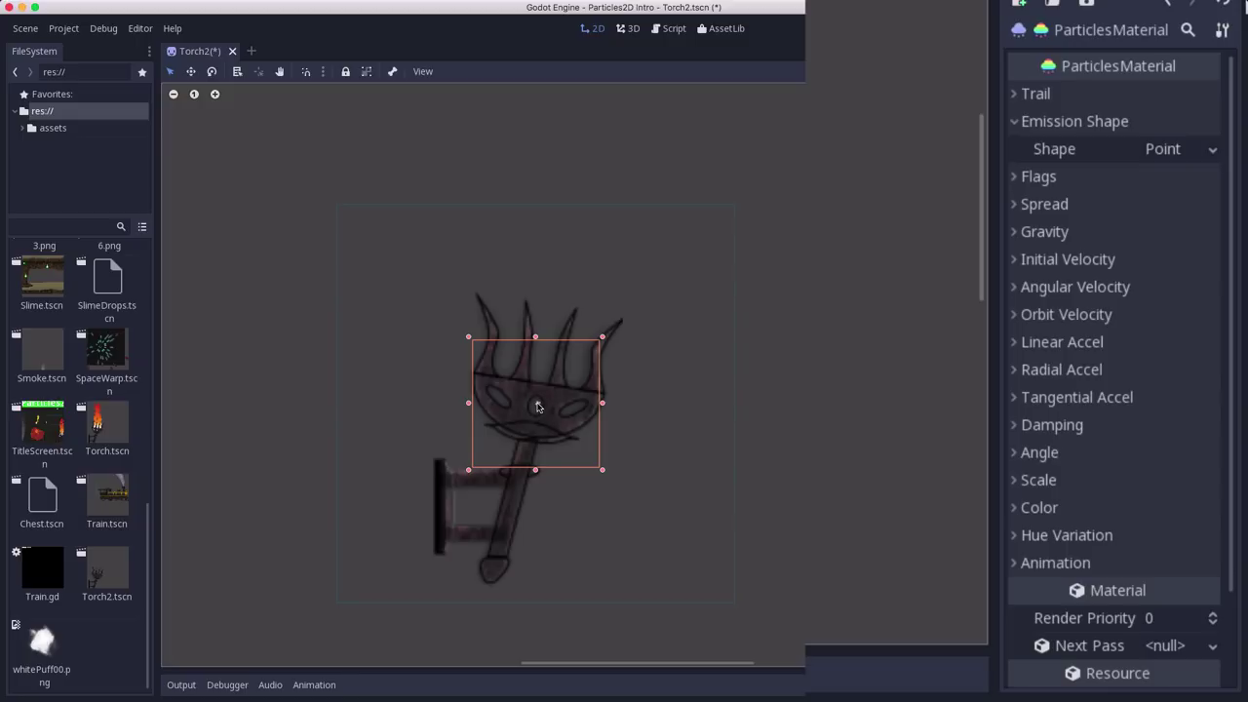
pyautogui.click(1151, 150)
pyautogui.click(1172, 230)
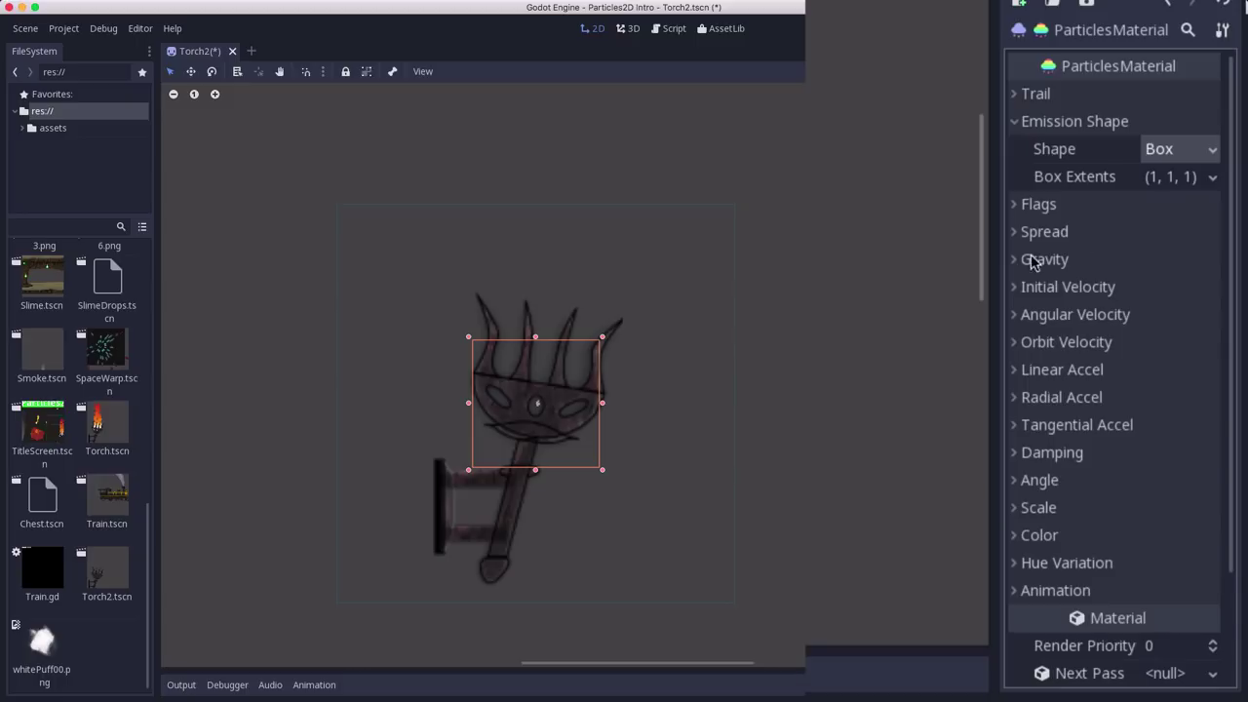
pyautogui.click(1167, 179)
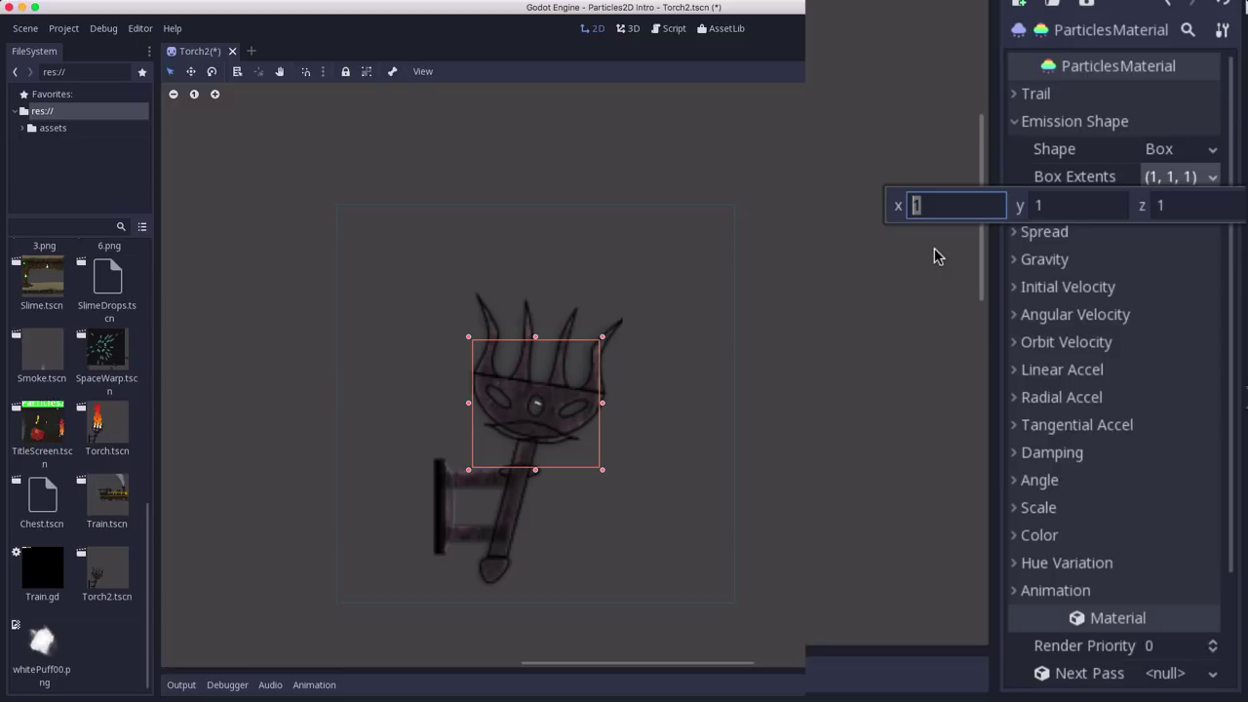
pyautogui.write('5')
pyautogui.click(1053, 205)
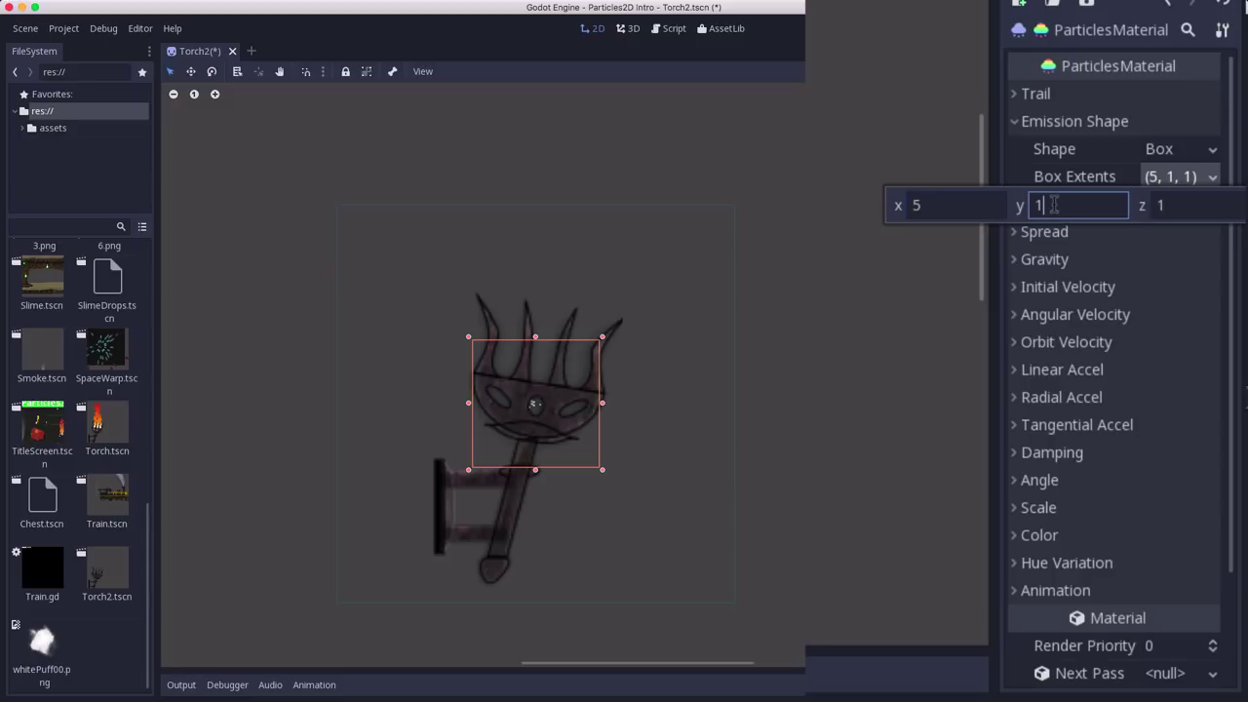
pyautogui.write('8')
pyautogui.click(1098, 260)
pyautogui.click(1086, 257)
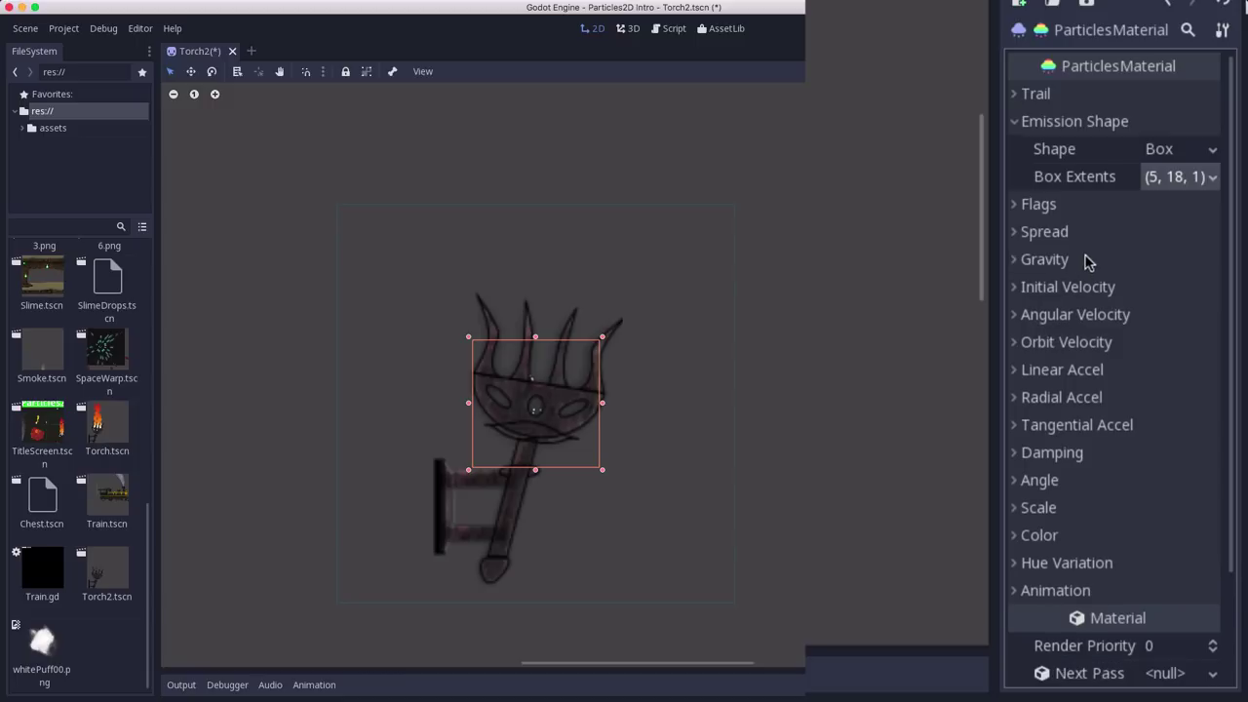
pyautogui.click(1093, 285)
pyautogui.click(1159, 320)
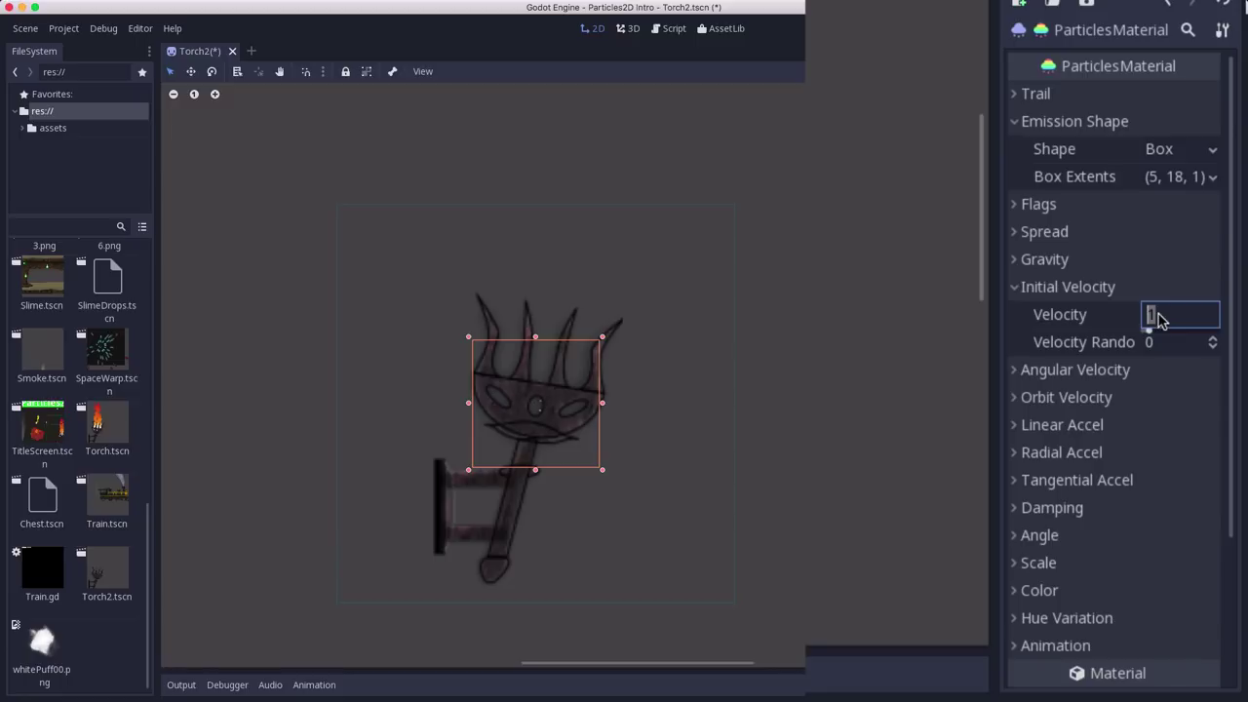
# Step: Set the particles' initial velocity to 25 and their spread to 0
pyautogui.write('25')
pyautogui.press('Return')
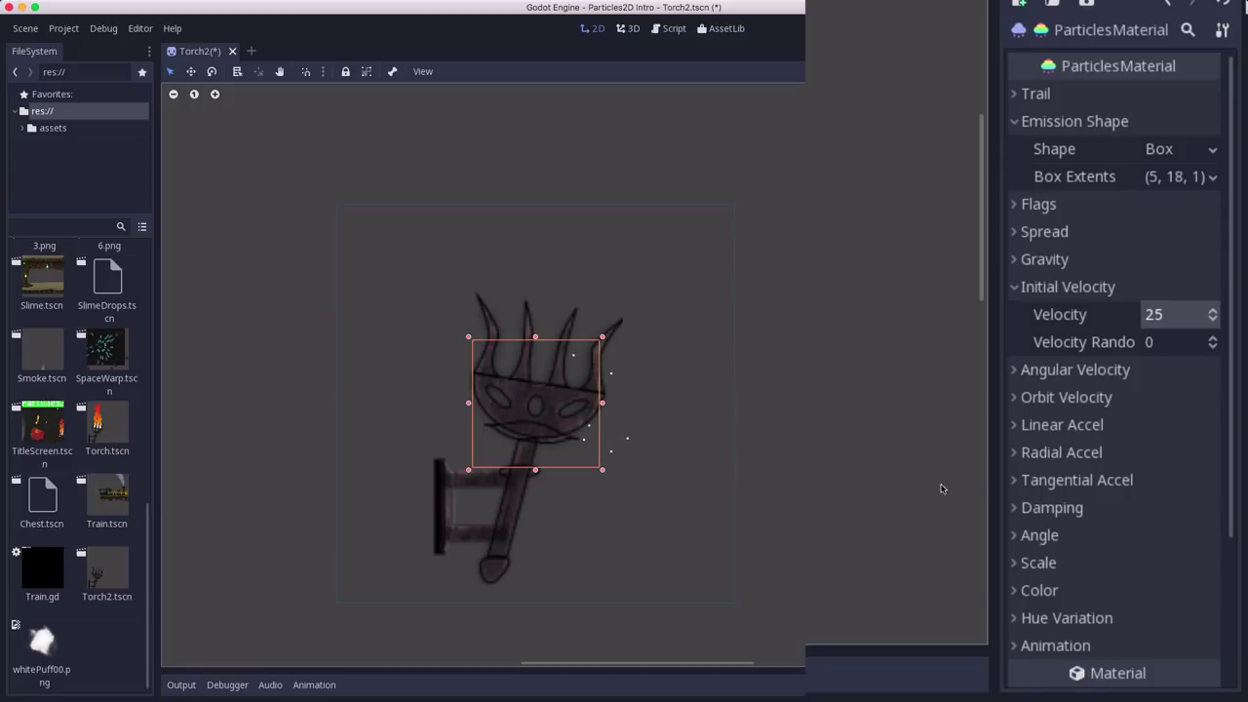
pyautogui.click(1068, 235)
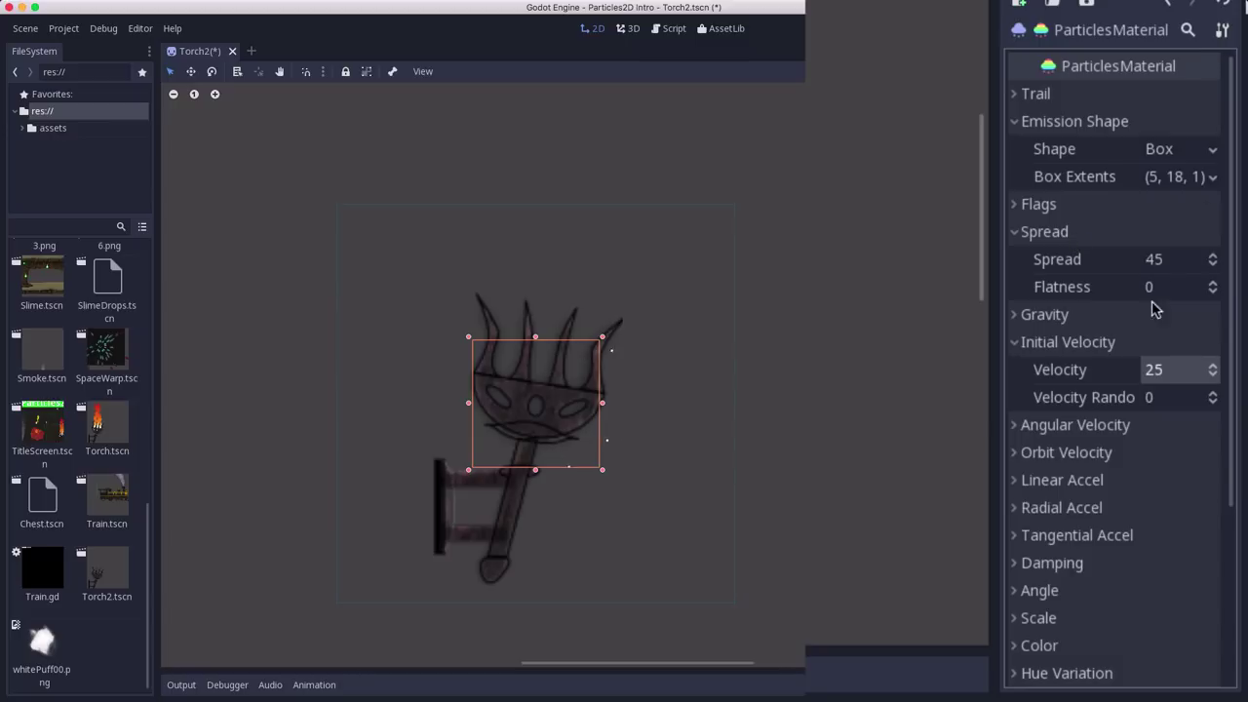
pyautogui.click(1158, 265)
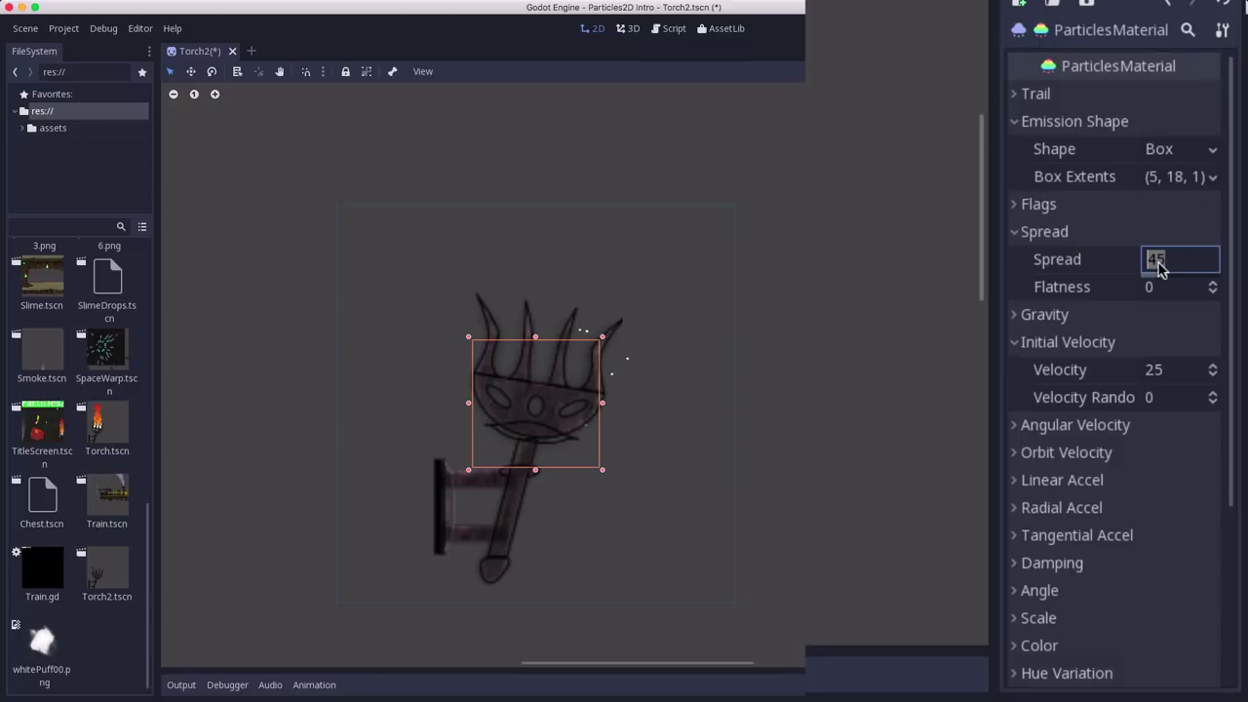
pyautogui.write('0')
pyautogui.press('Return')
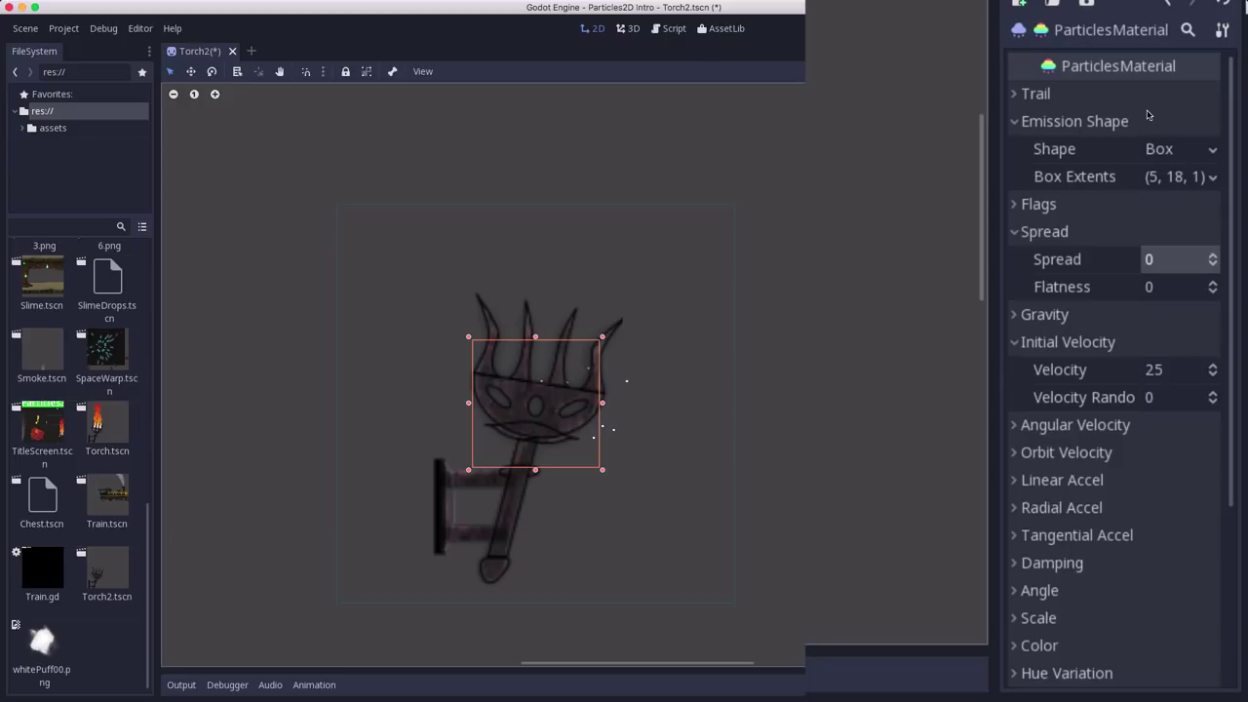
# Step: Rotate the Particles2D emitter to -90 degrees and raise initial velocity to 50
pyautogui.scroll(-3, 1122, 624)
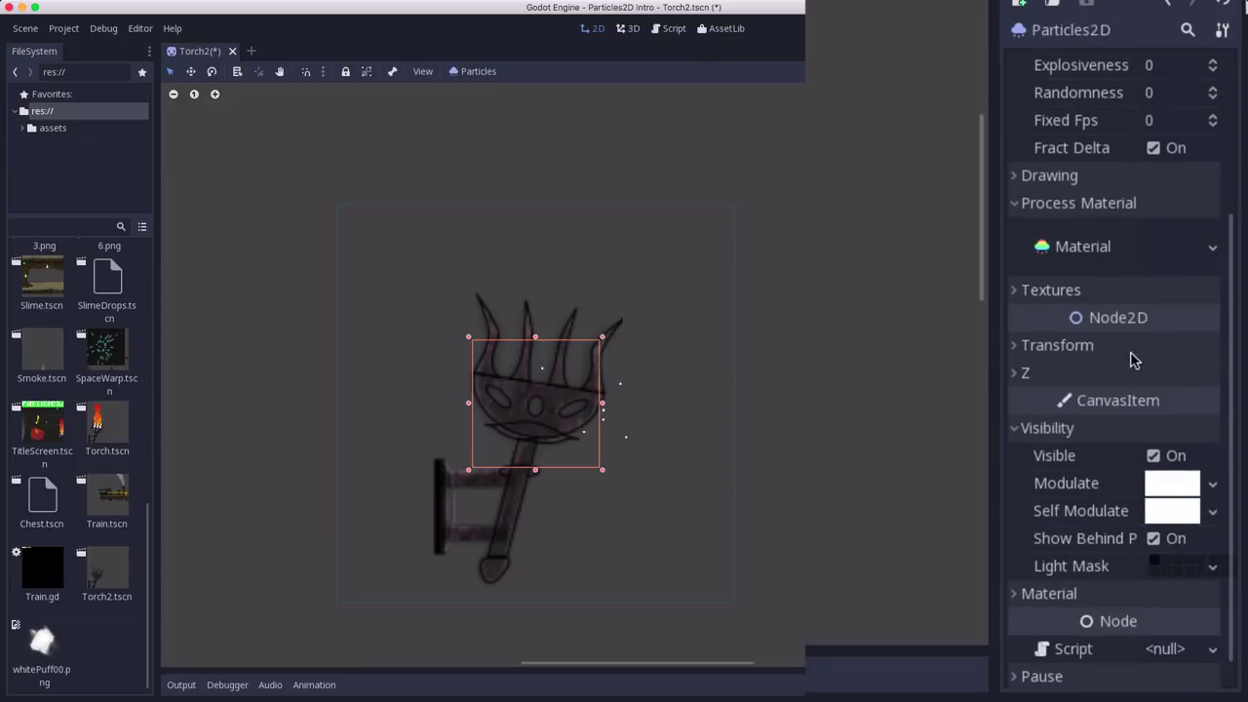
pyautogui.click(1109, 351)
pyautogui.click(1165, 400)
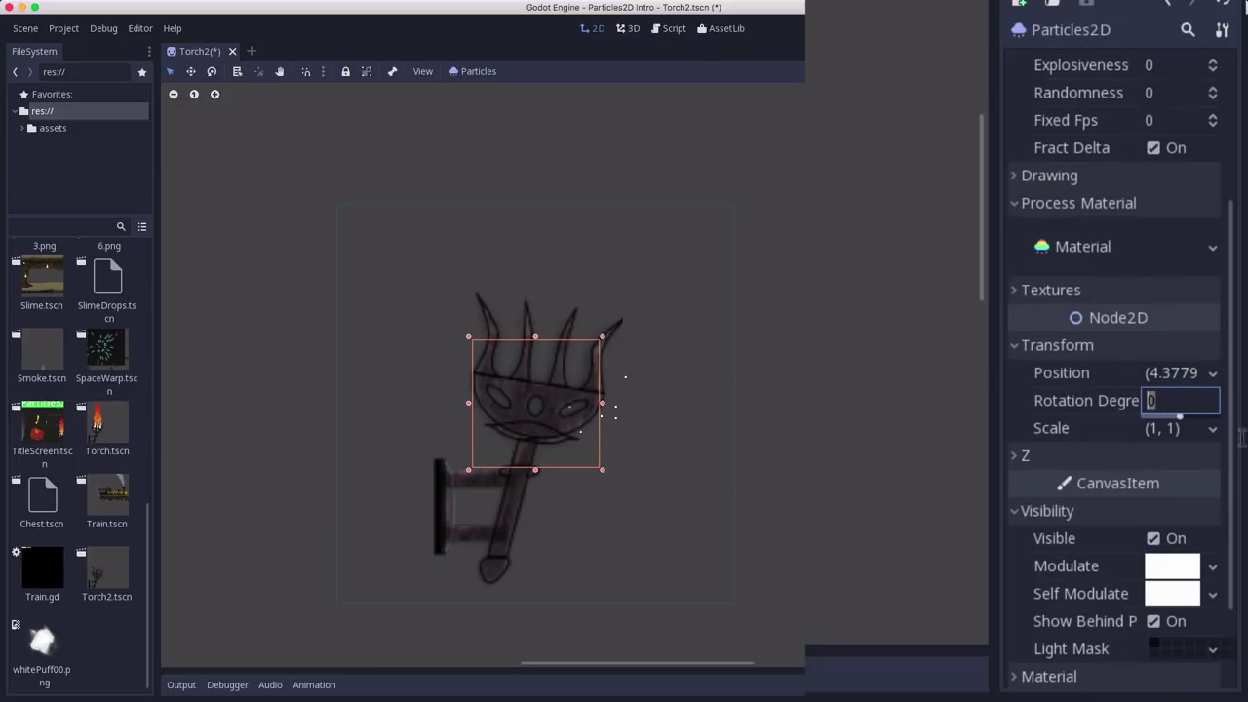
pyautogui.write('-90')
pyautogui.press('Return')
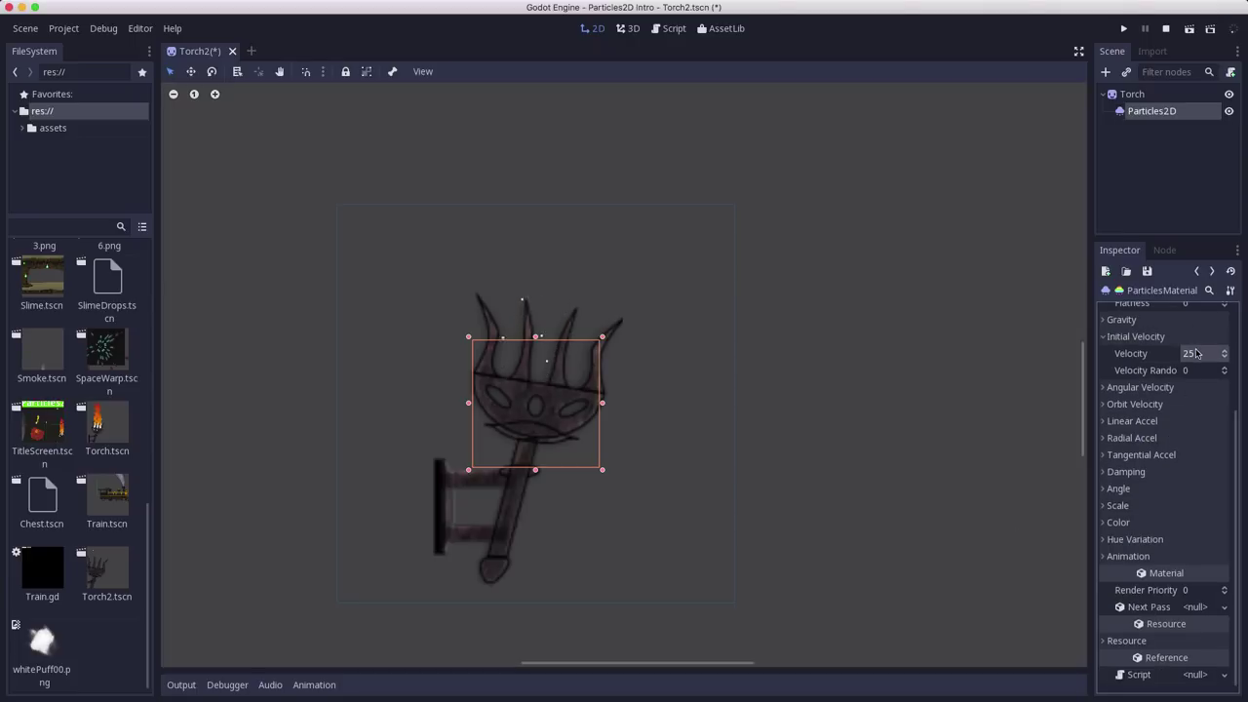
pyautogui.click(1198, 353)
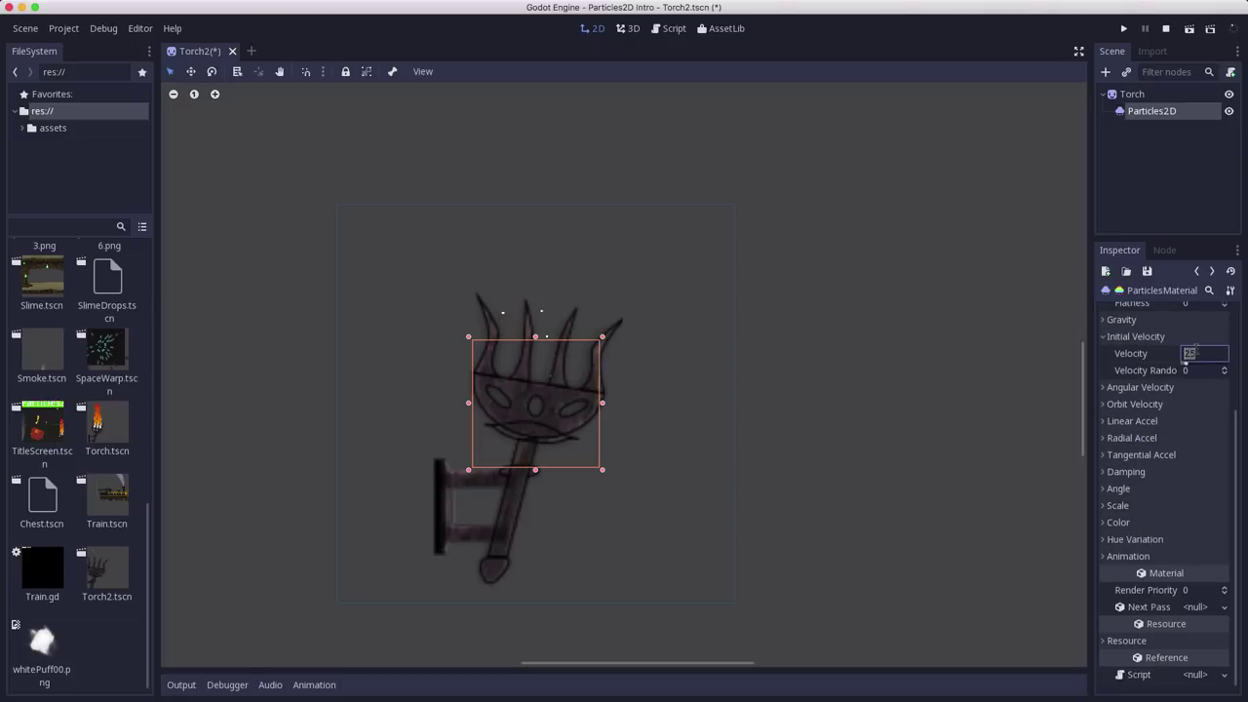
pyautogui.press('Return')
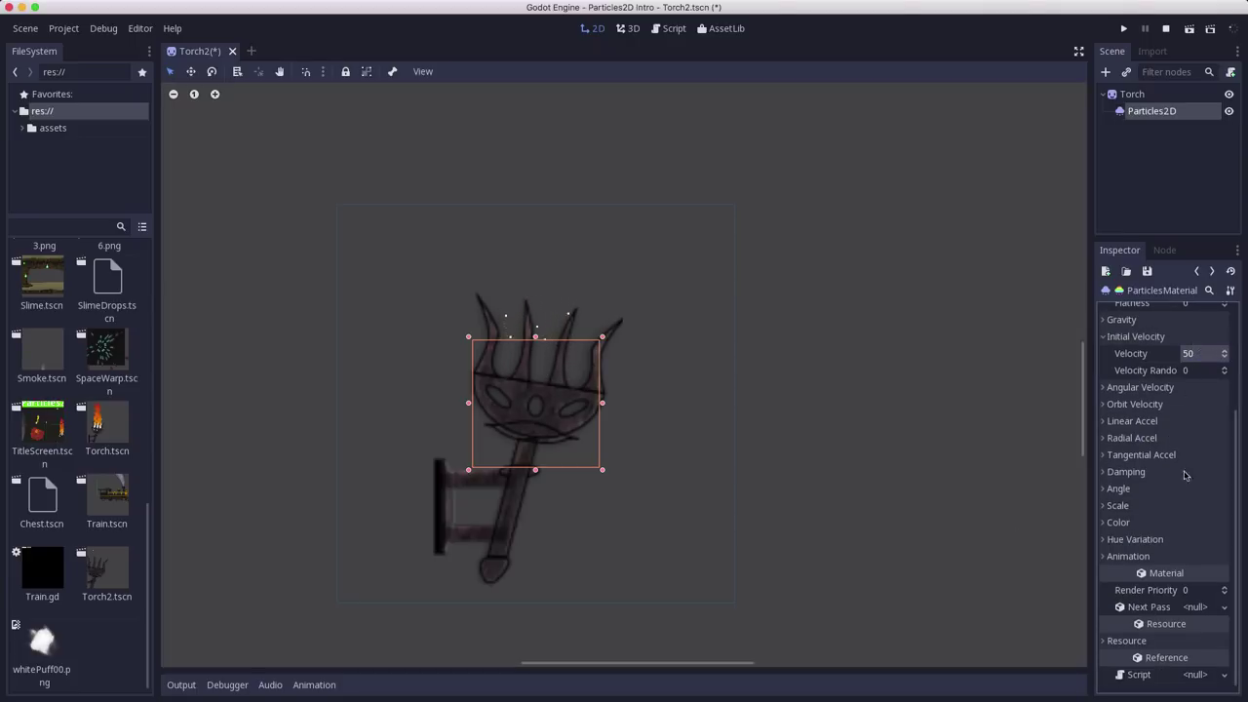
pyautogui.click(1104, 338)
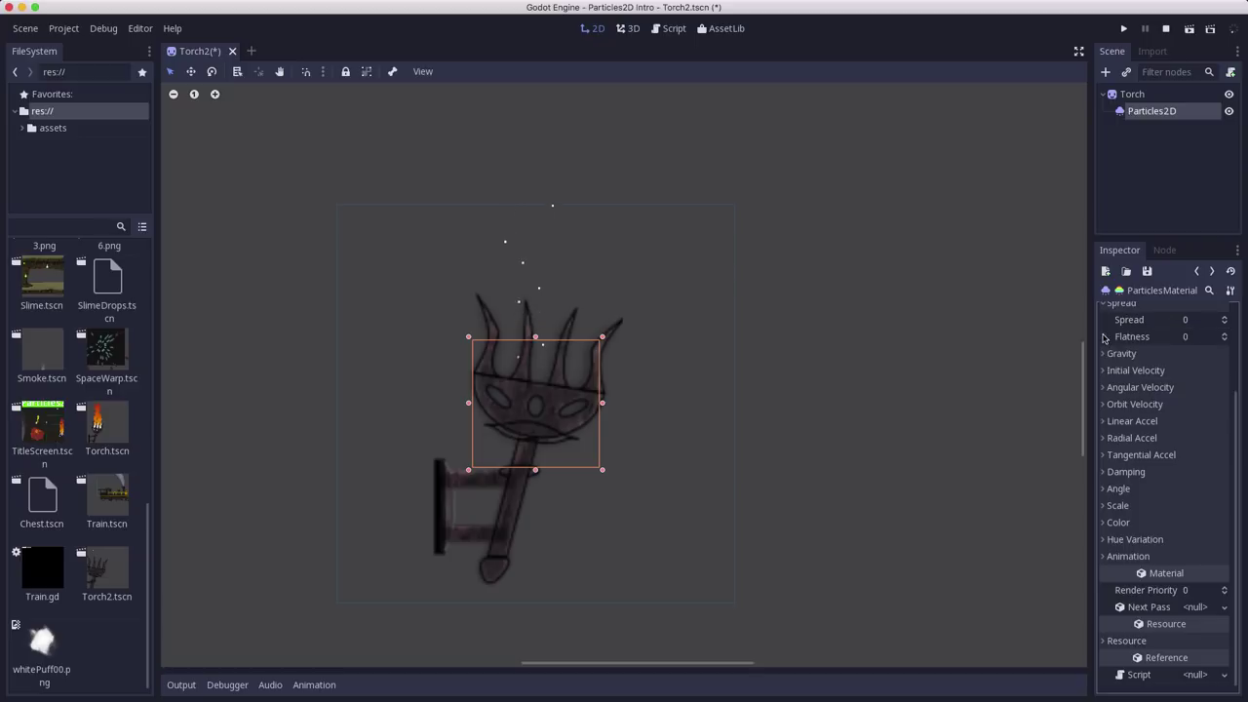
# Step: Set the particle Scale to 25
pyautogui.click(1118, 505)
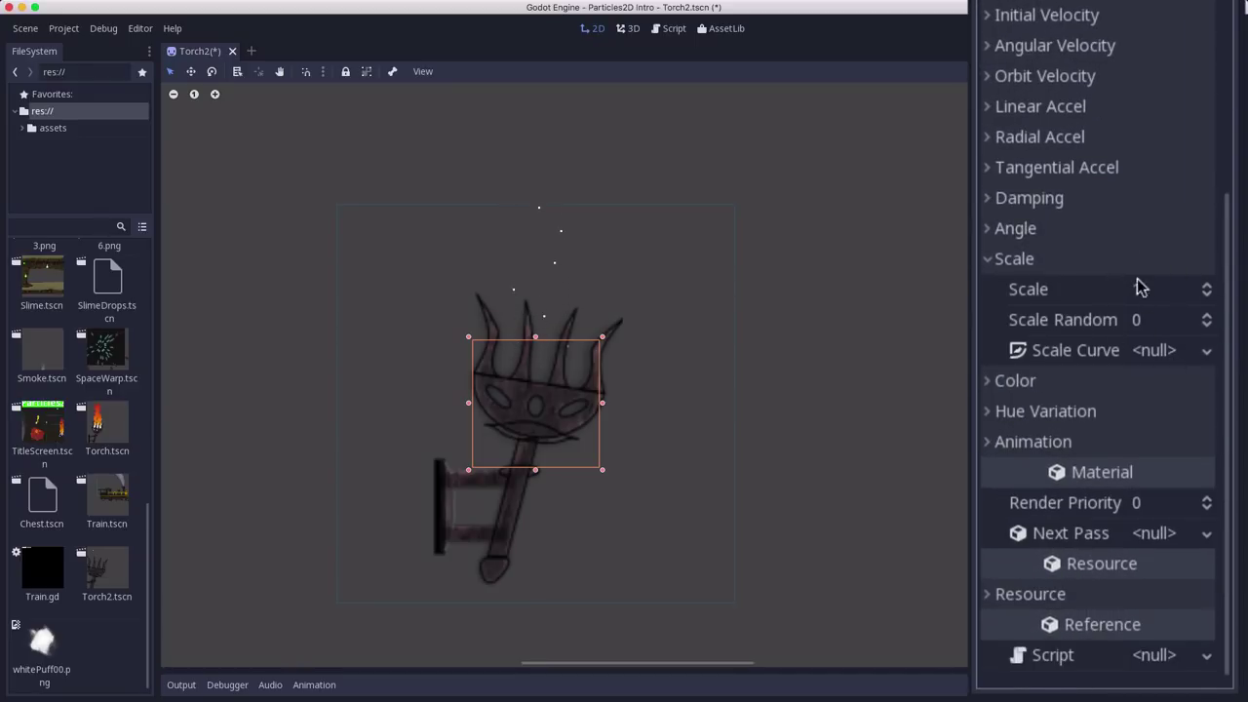
pyautogui.click(1166, 293)
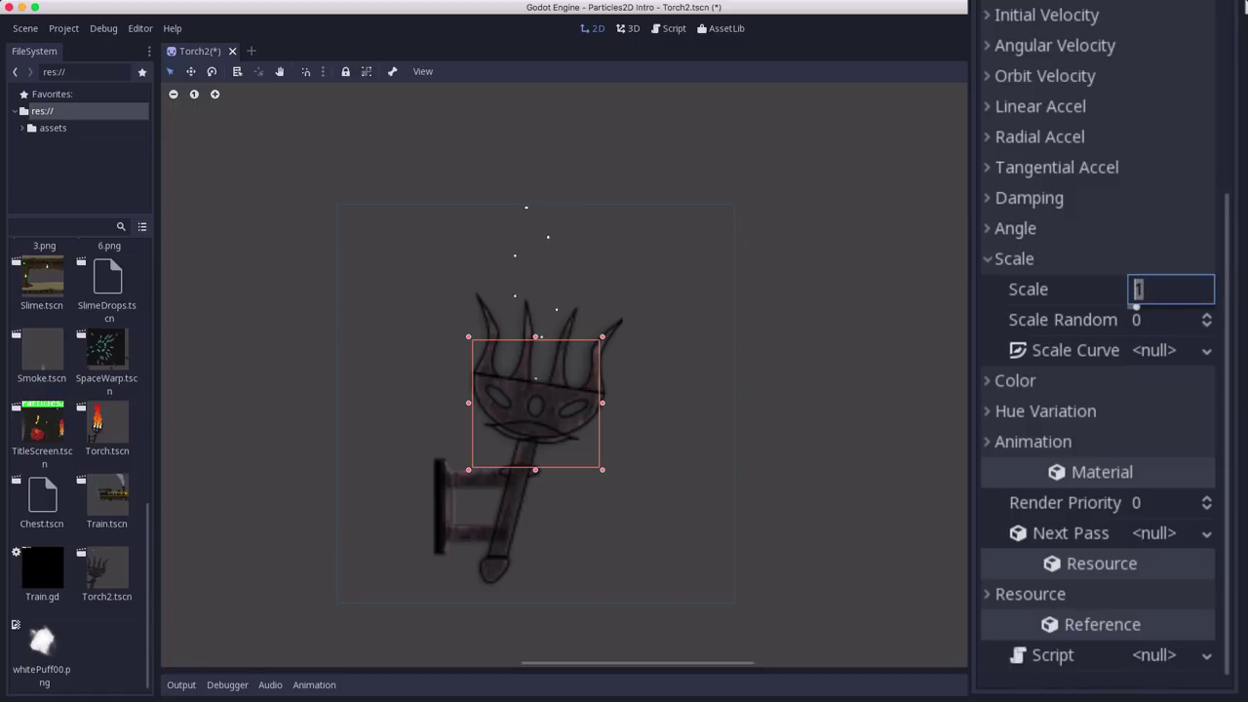
pyautogui.write('25')
pyautogui.press('Return')
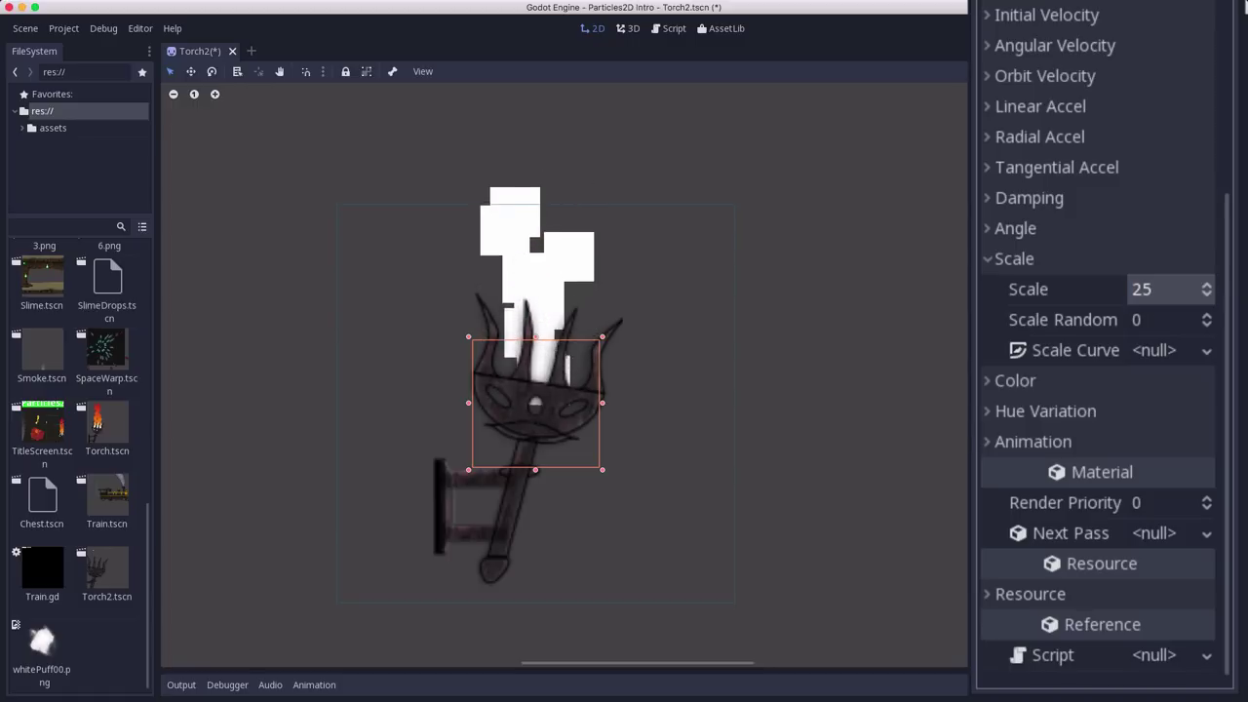
# Step: Add a new CurveTexture scale curve sloping down from about 0.65 to 0.45
pyautogui.click(1155, 355)
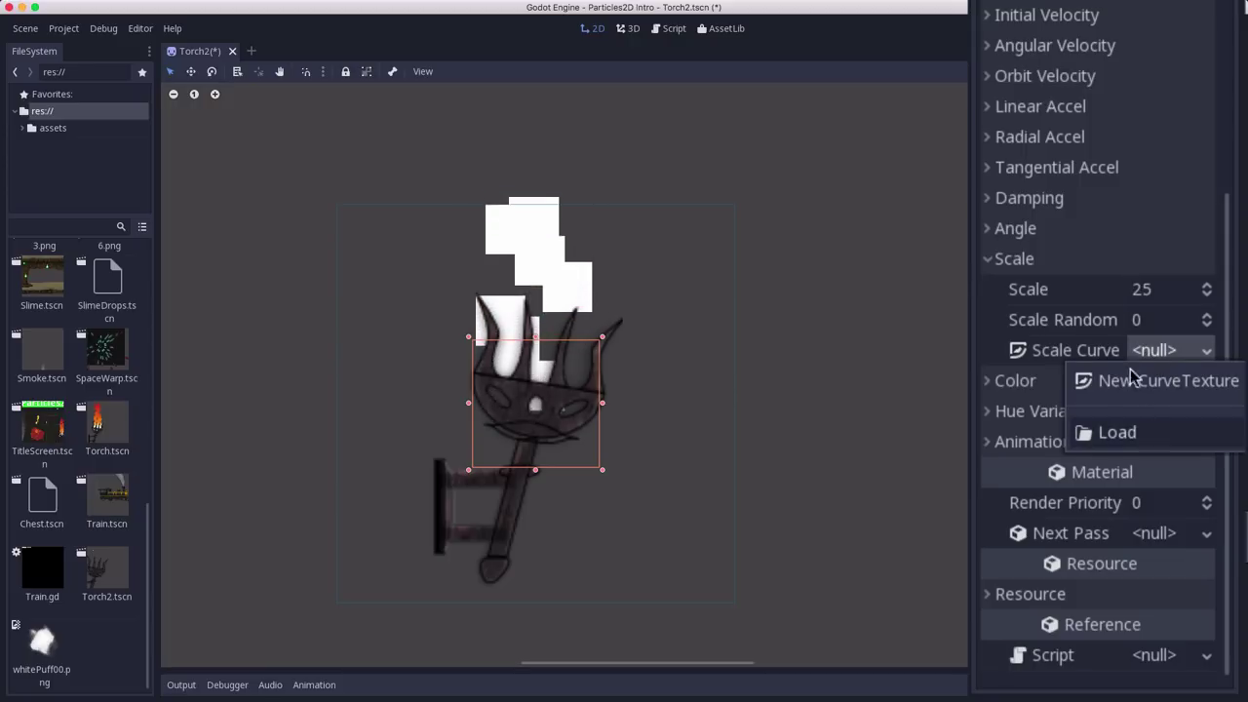
pyautogui.click(1136, 381)
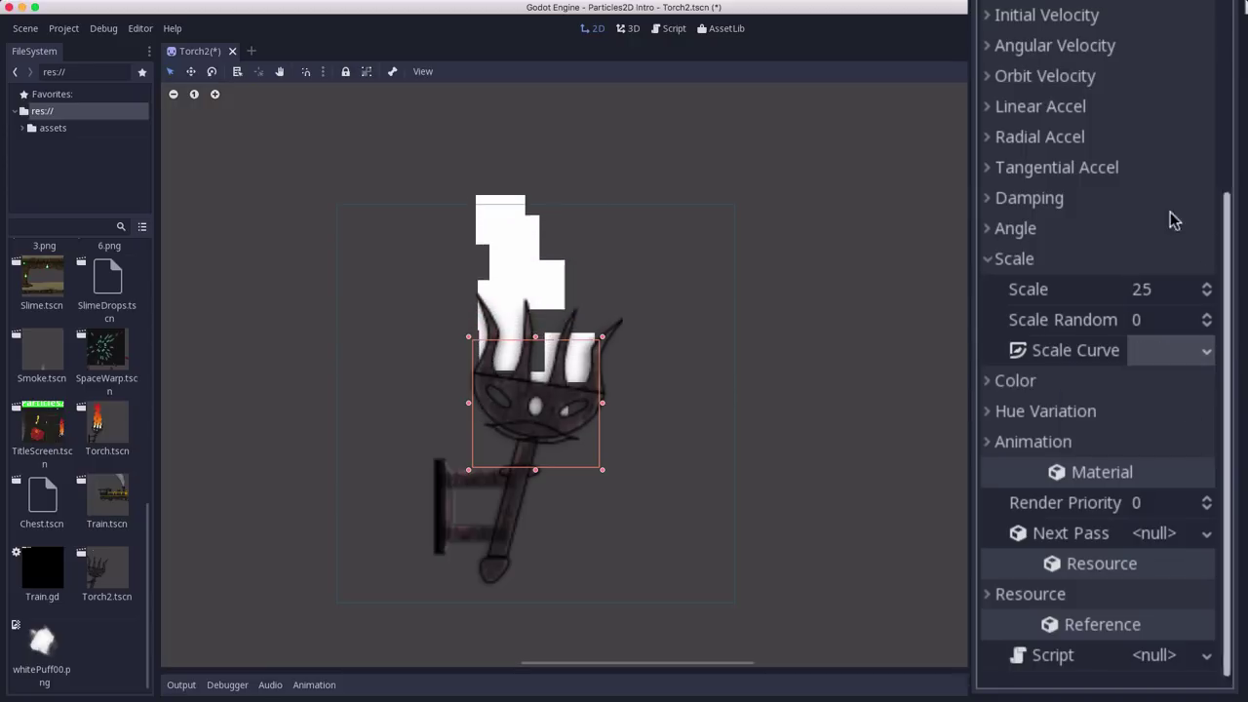
pyautogui.click(1160, 357)
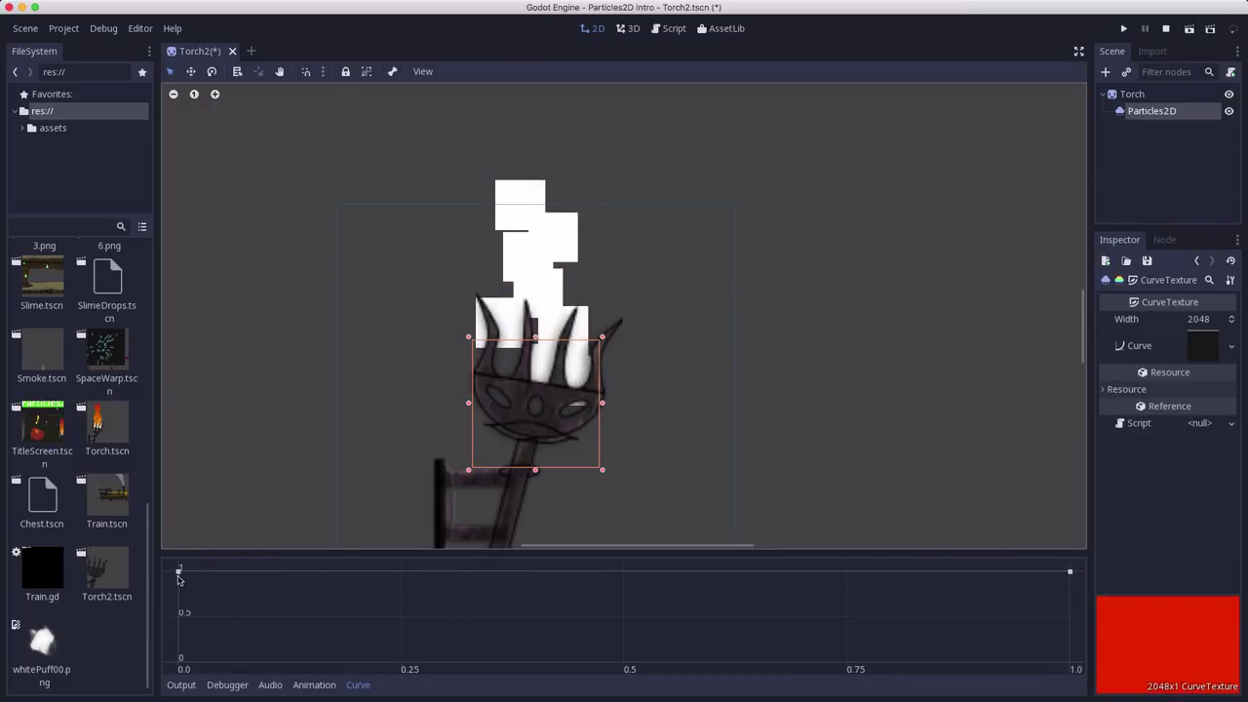
pyautogui.moveTo(177, 575); pyautogui.dragTo(176, 597)
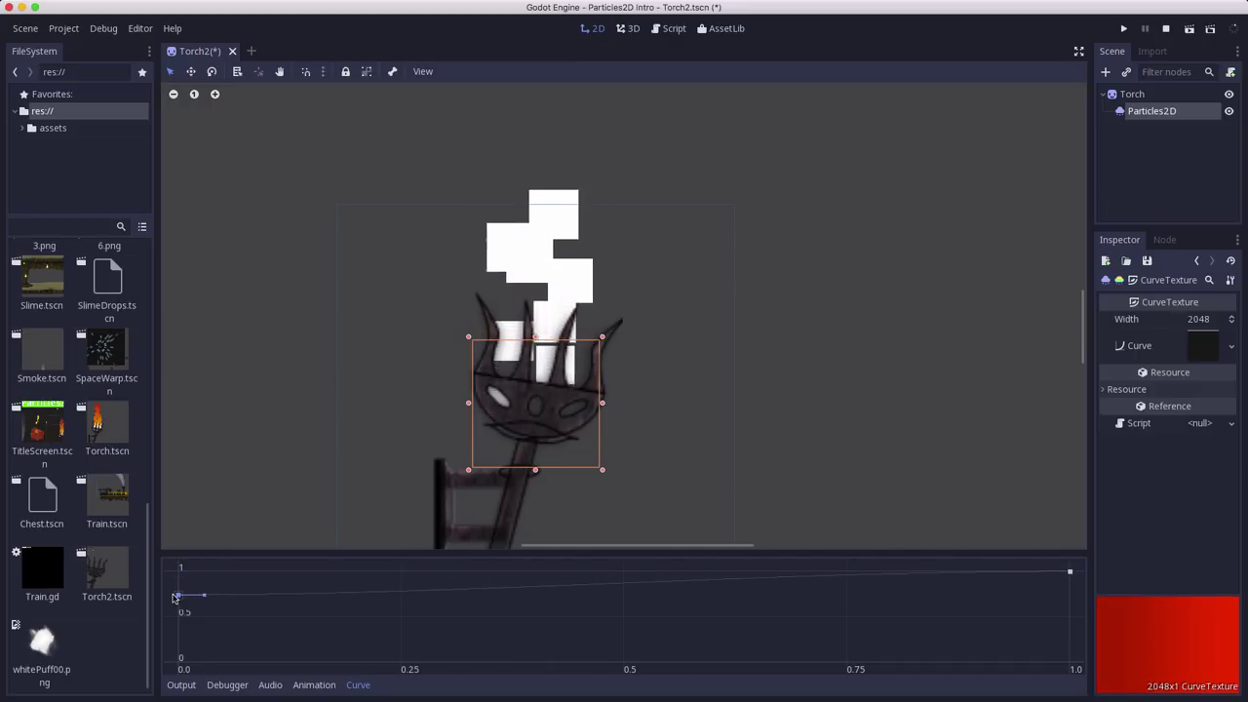
pyautogui.moveTo(1069, 575); pyautogui.dragTo(1080, 627)
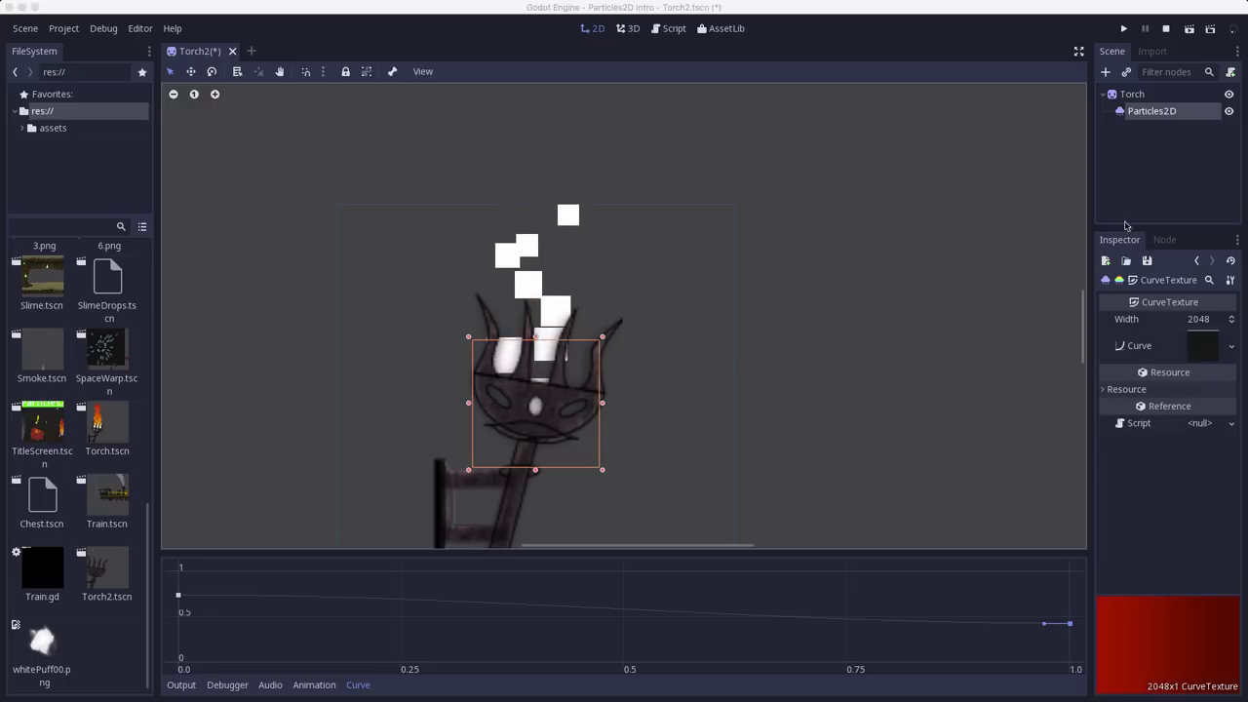
# Step: Return to the ParticlesMaterial and set the particle Angle to 45
pyautogui.click(1200, 264)
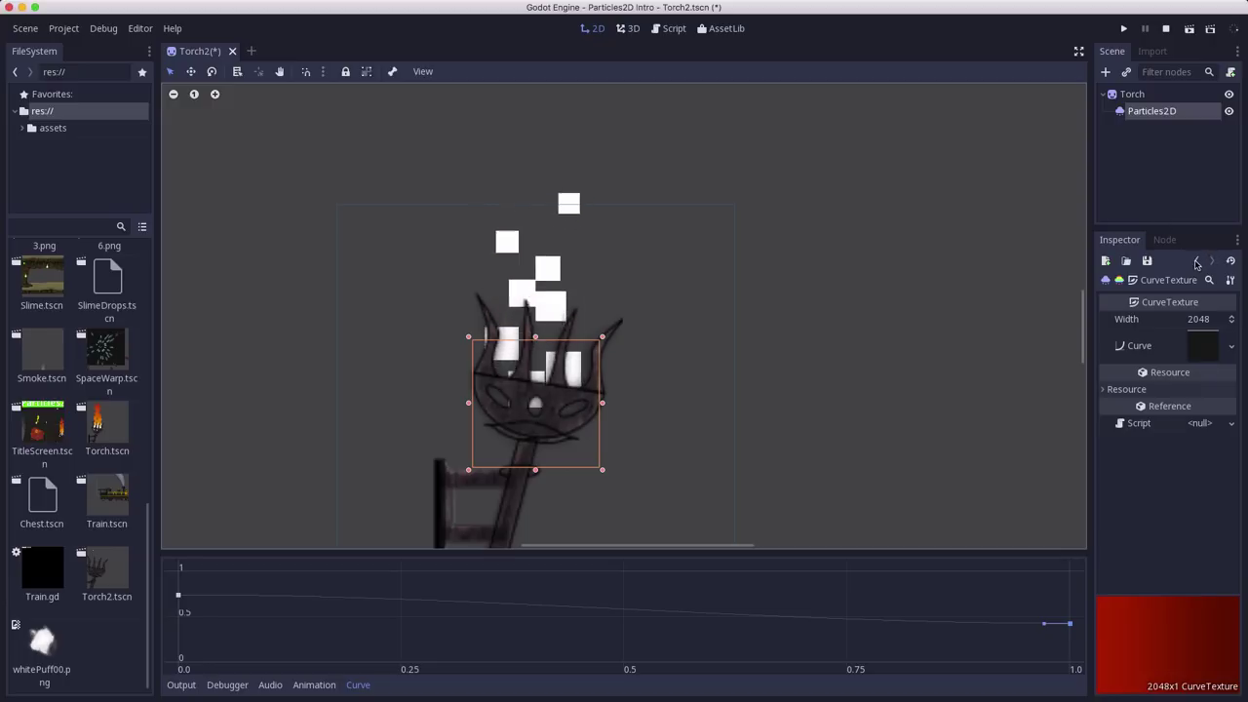
pyautogui.click(1196, 263)
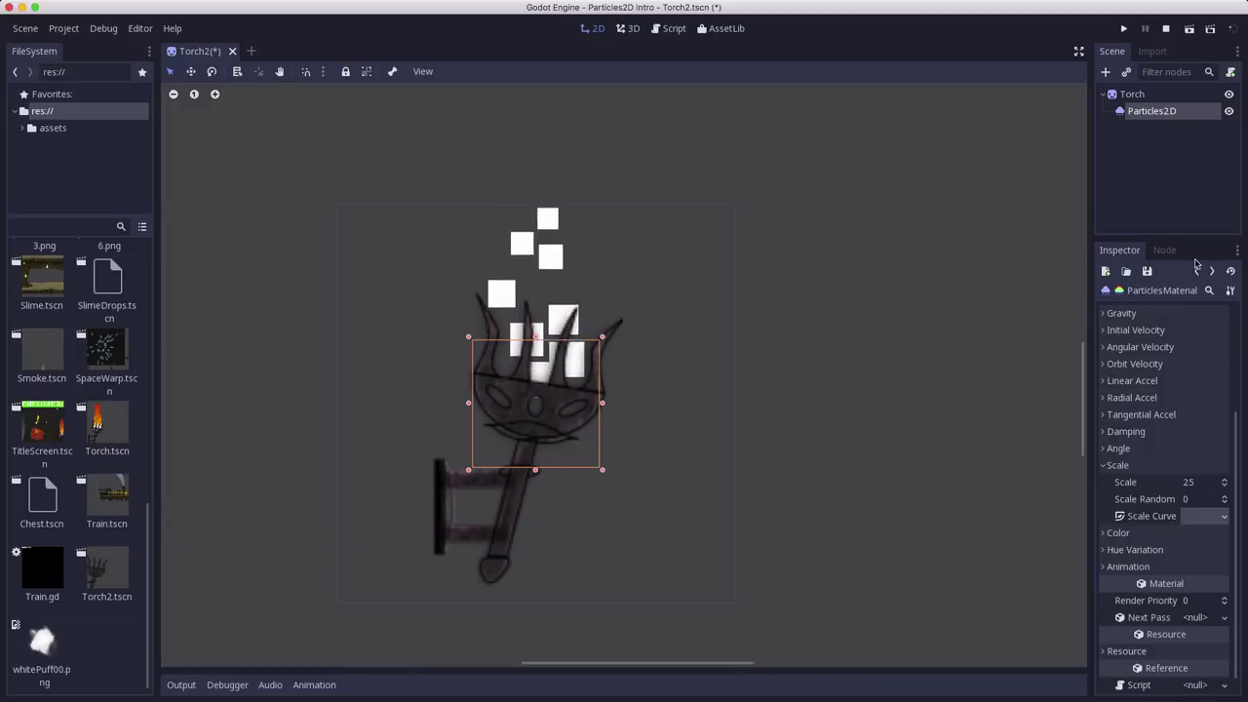
pyautogui.click(1131, 466)
pyautogui.click(1119, 489)
pyautogui.scroll(-1, 1170, 462)
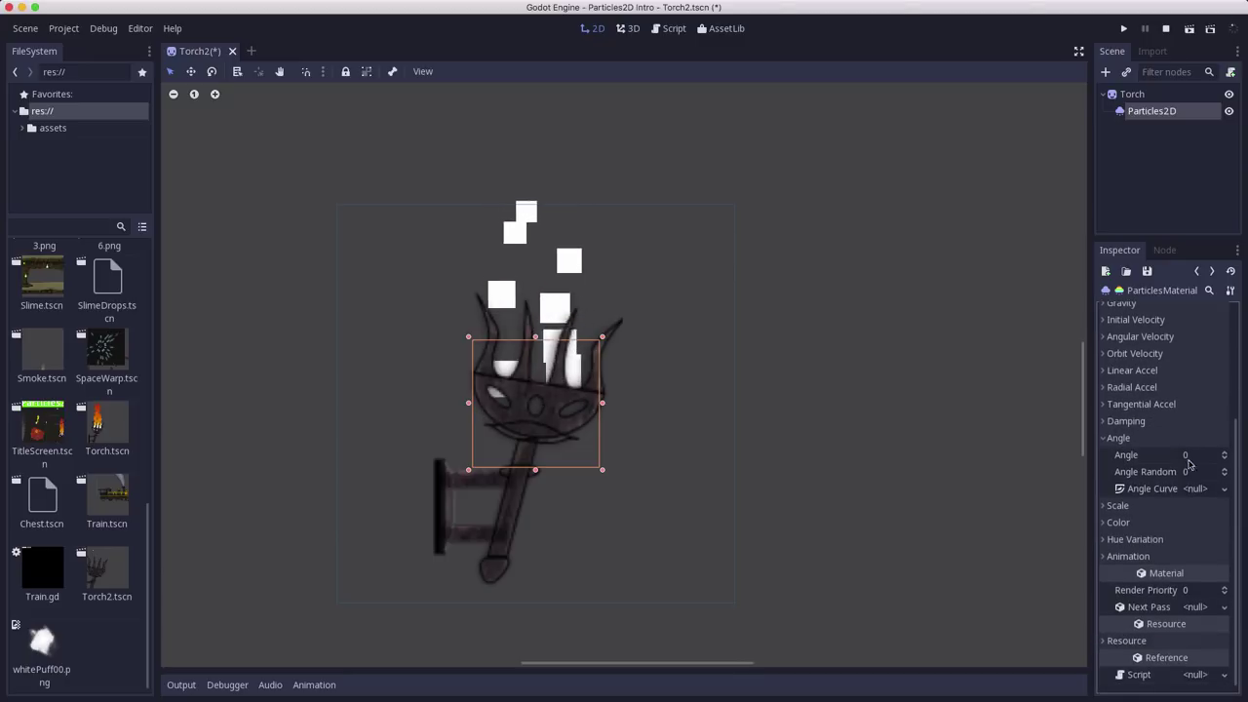
pyautogui.click(1189, 456)
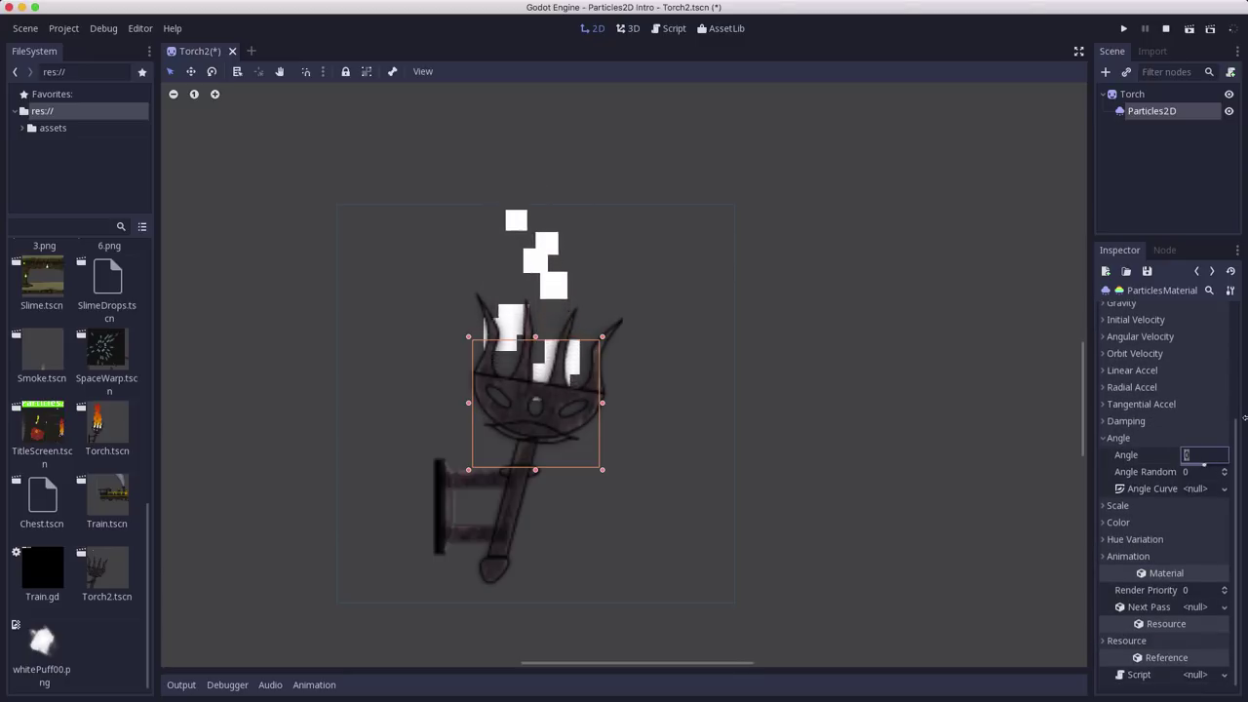
pyautogui.press('Return')
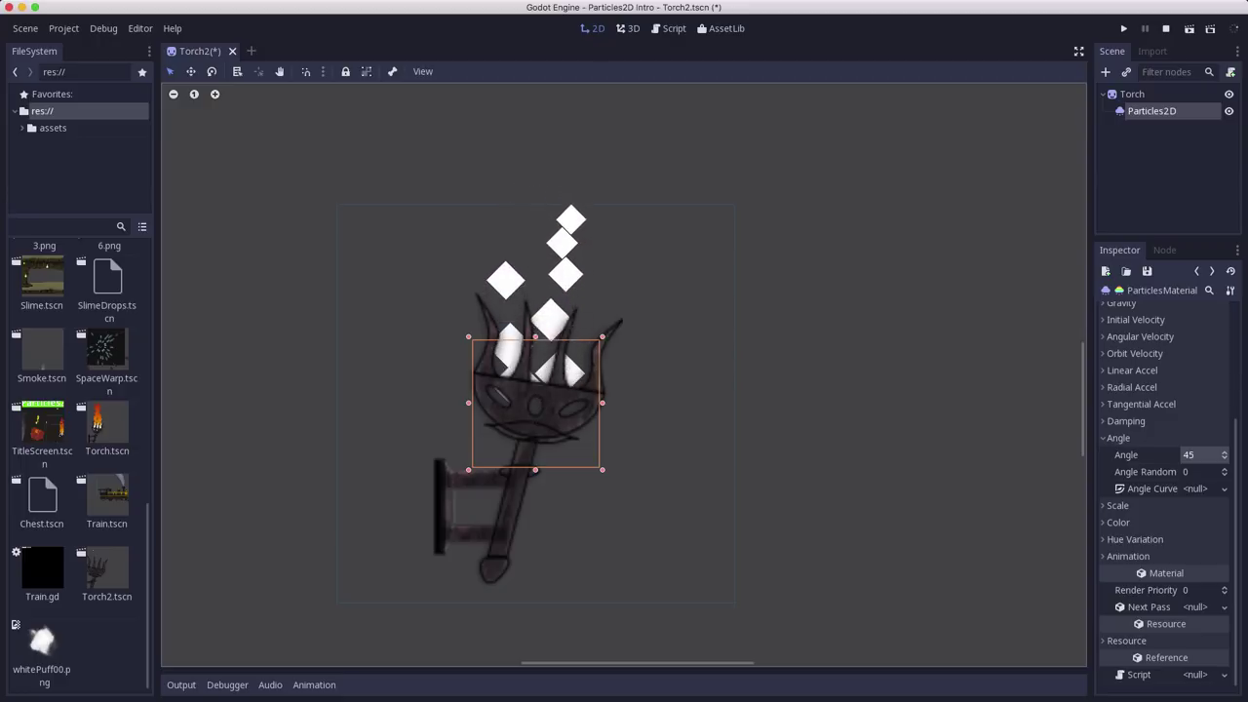
# Step: Give the particles a Linear Accel of 25
pyautogui.click(1135, 371)
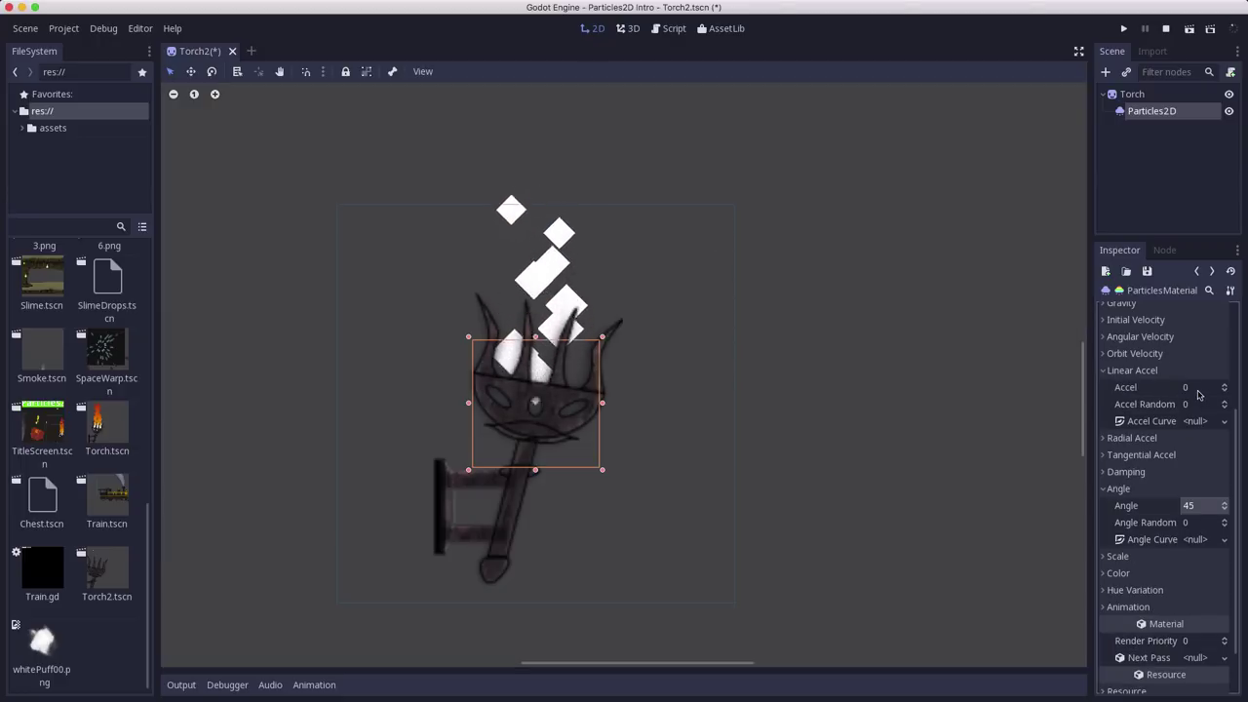
pyautogui.click(1199, 390)
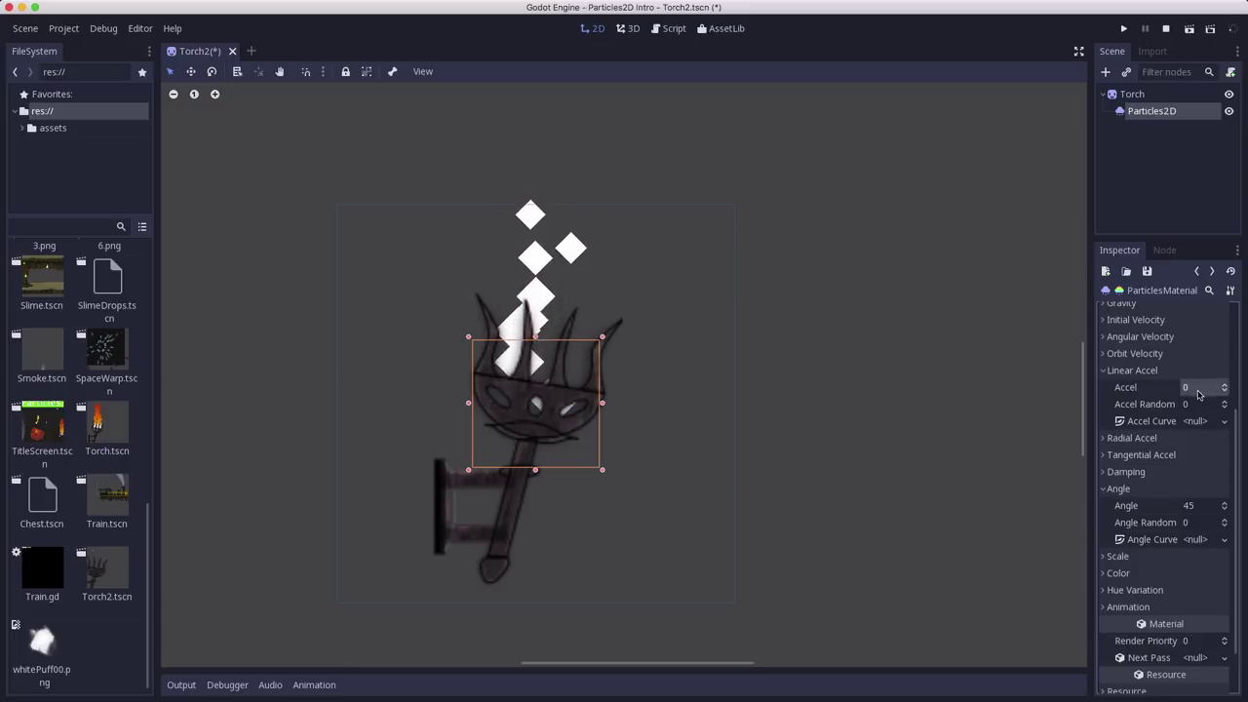
pyautogui.write('25')
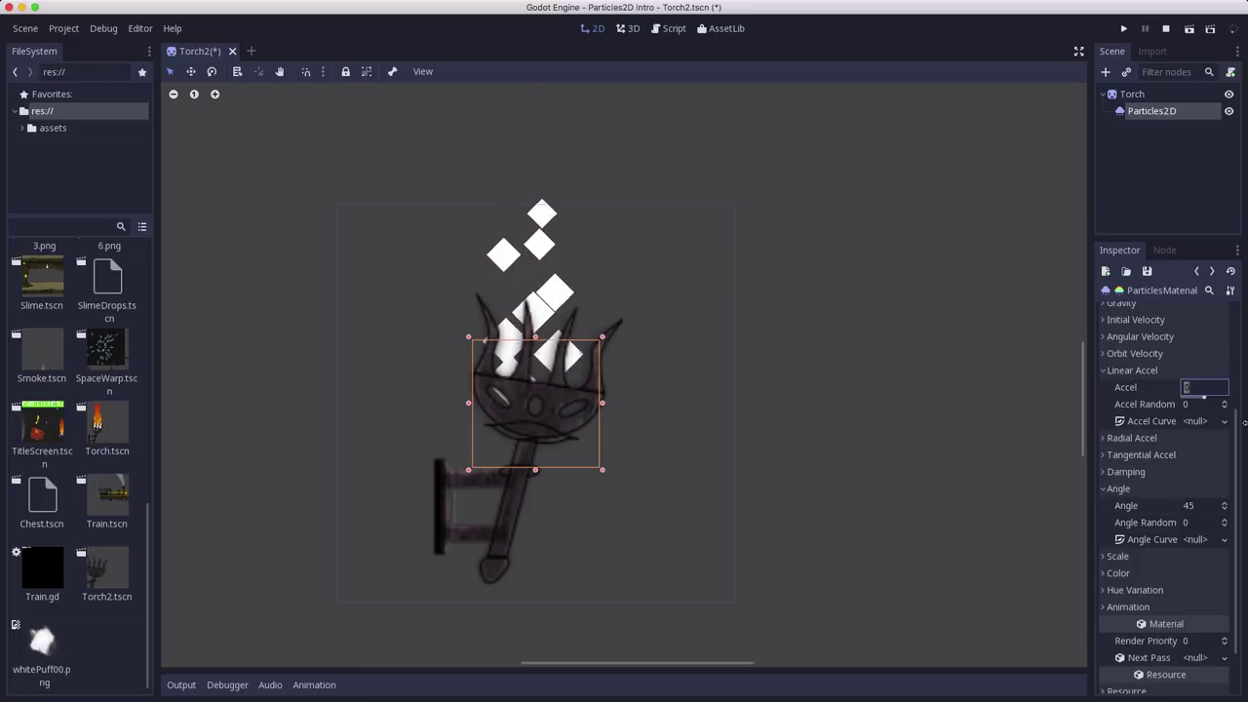
pyautogui.press('Return')
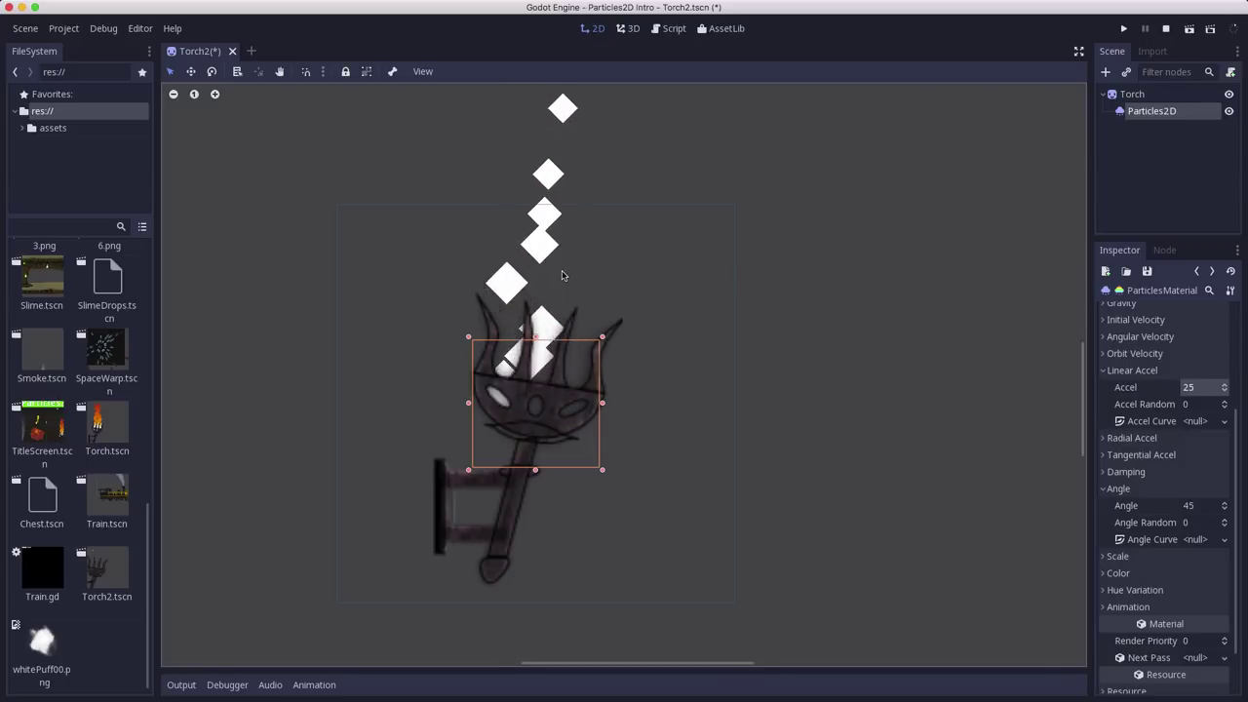
pyautogui.scroll(-4, 563, 270)
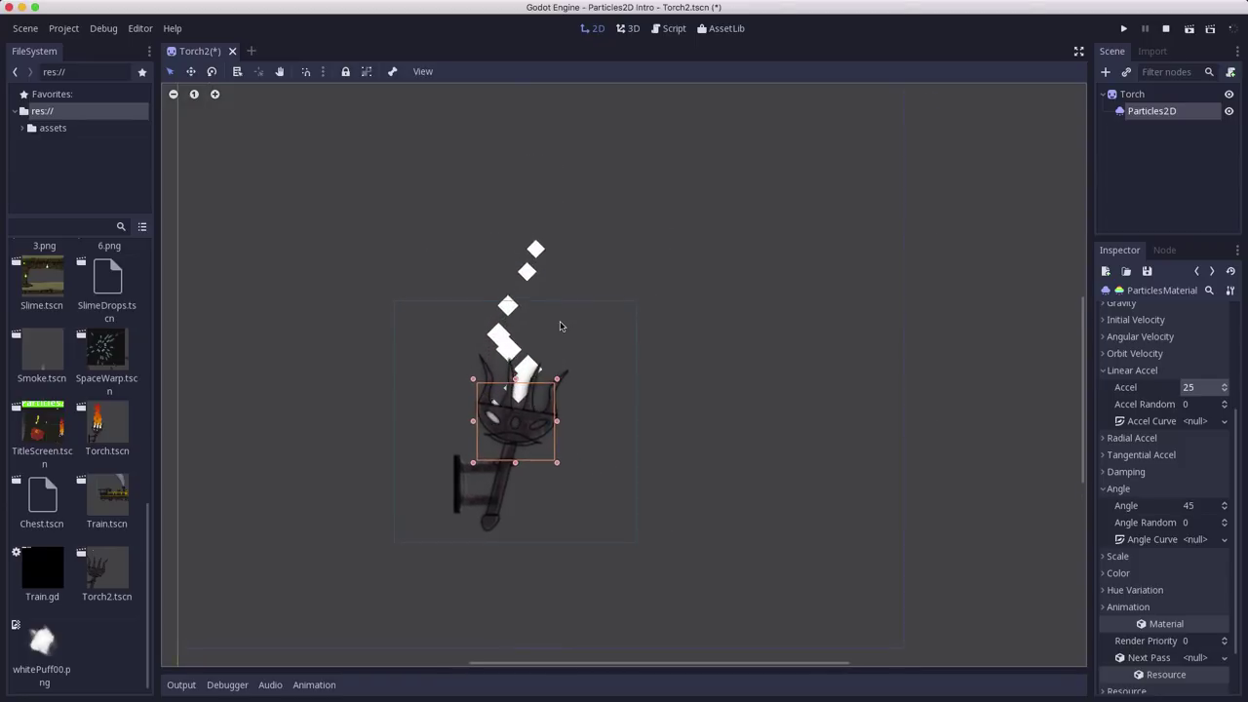
pyautogui.scroll(2, 559, 321)
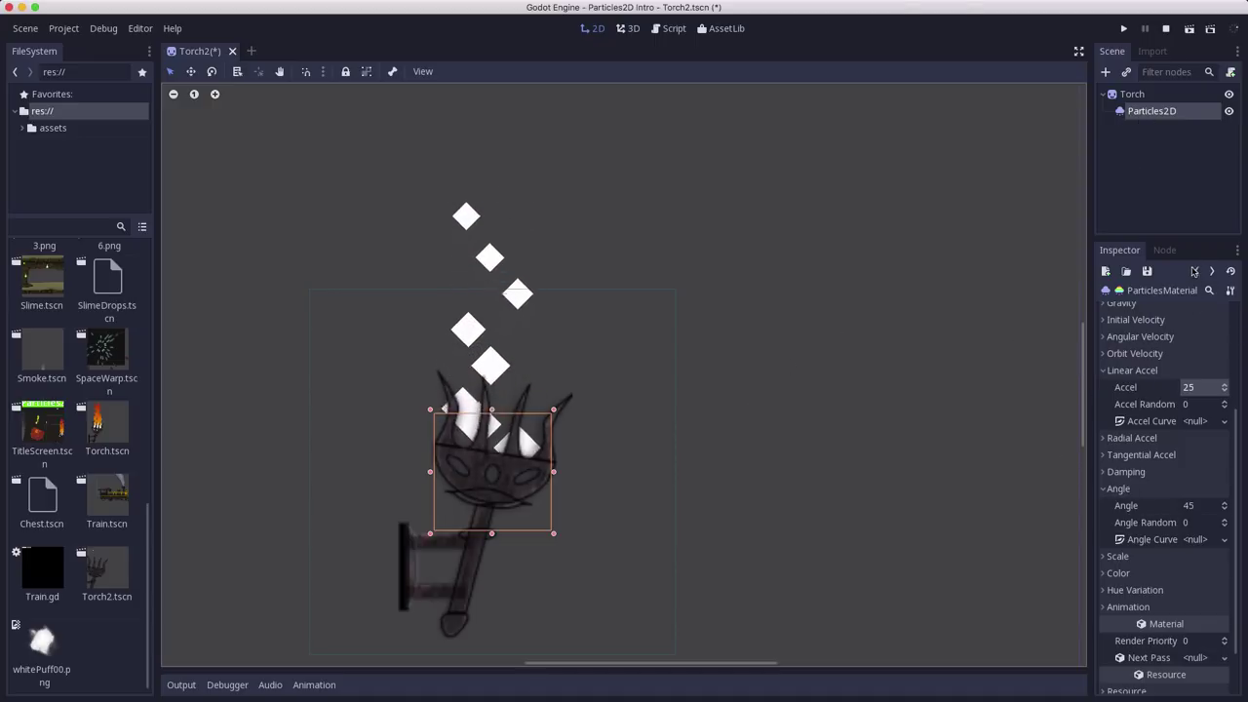
# Step: Set the Particles2D Amount to 100 and save Torch2.tscn
pyautogui.click(1152, 111)
pyautogui.scroll(5, 1191, 349)
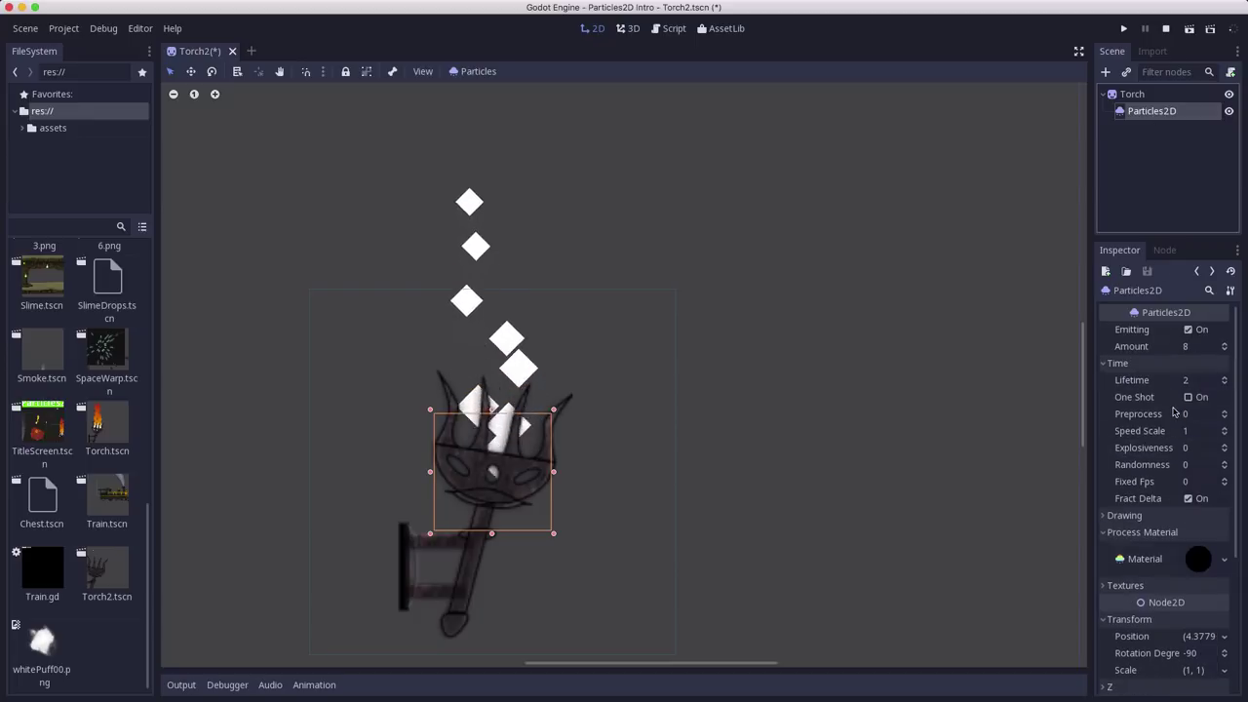
pyautogui.click(1190, 348)
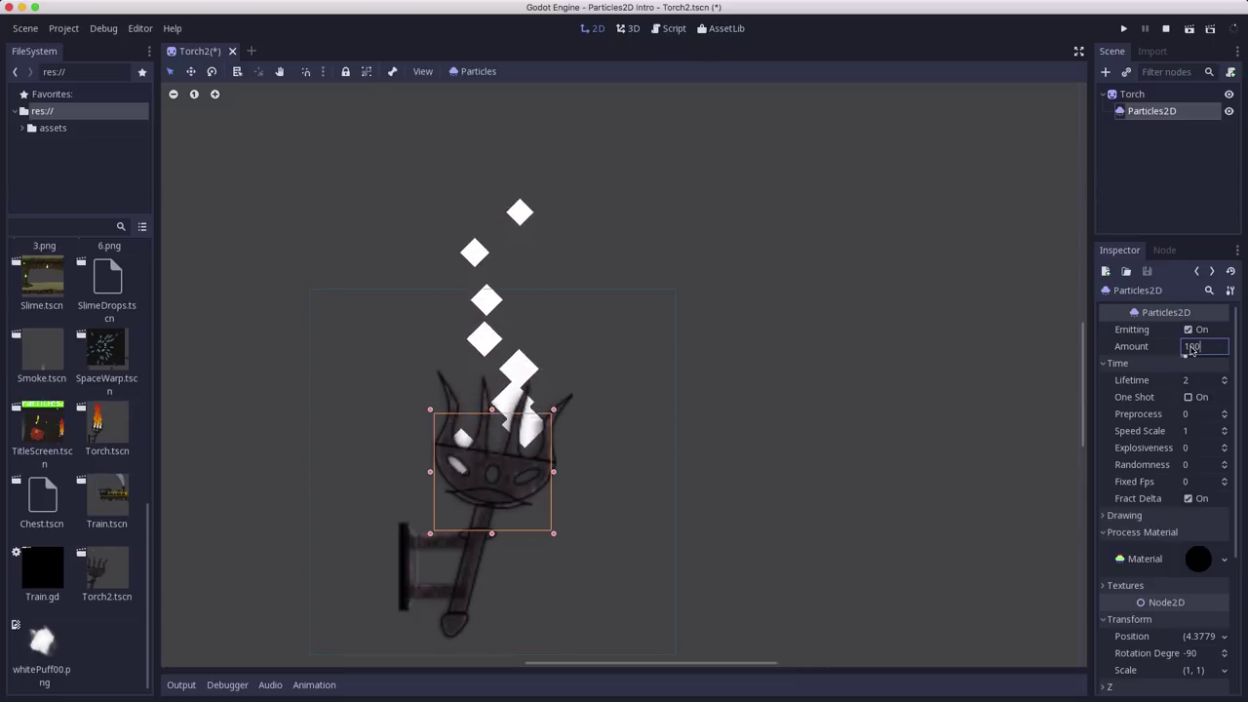
pyautogui.press('Return')
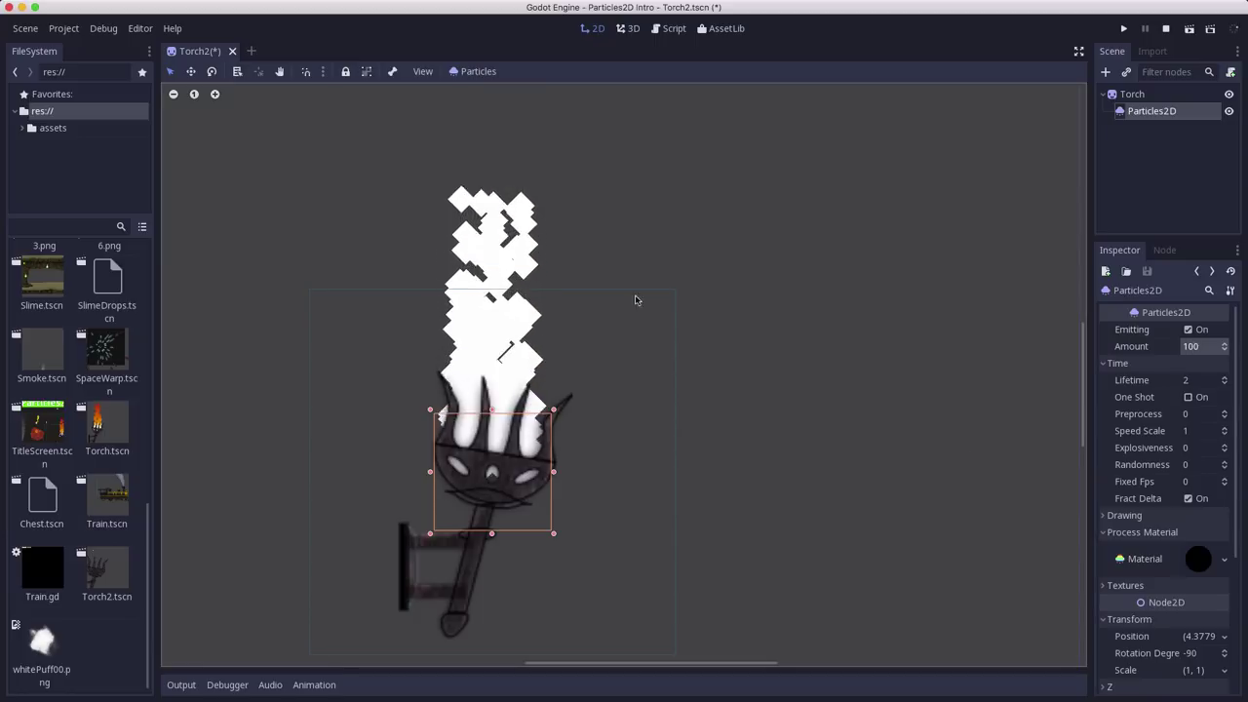
pyautogui.press('super+s')
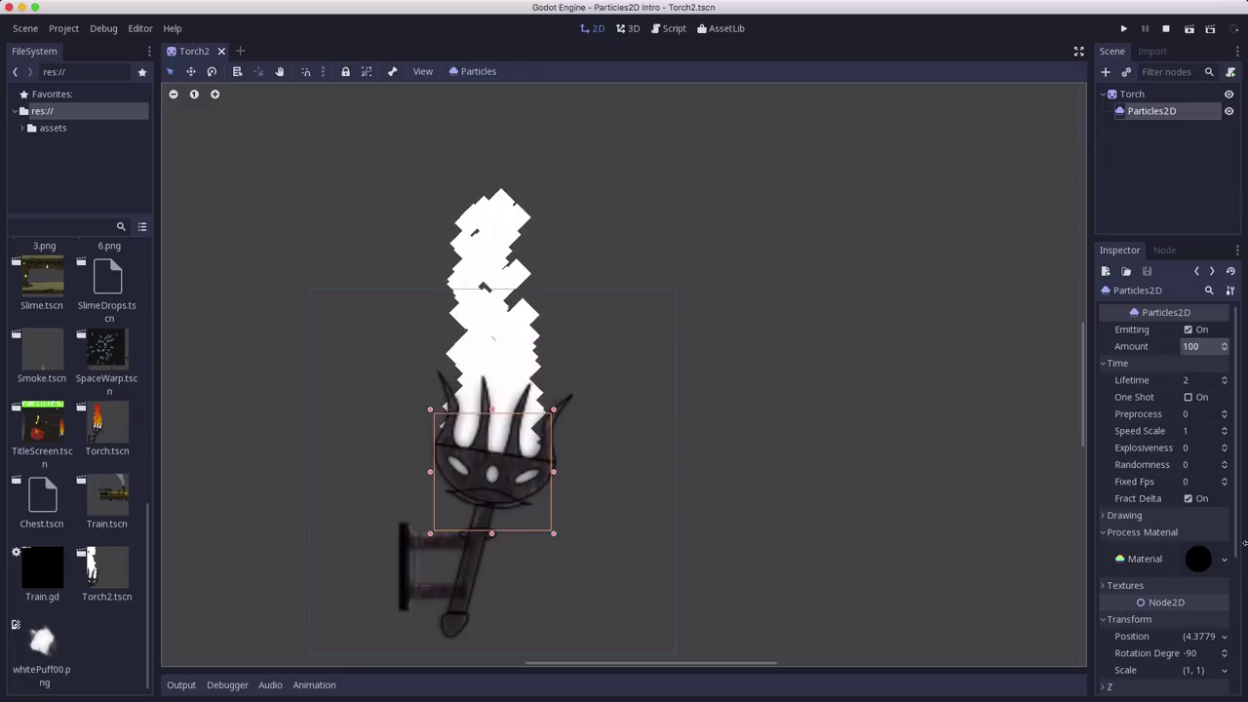
# Step: Fill the process material's Color Ramp with a new GradientTexture holding a new Gradient
pyautogui.click(1199, 560)
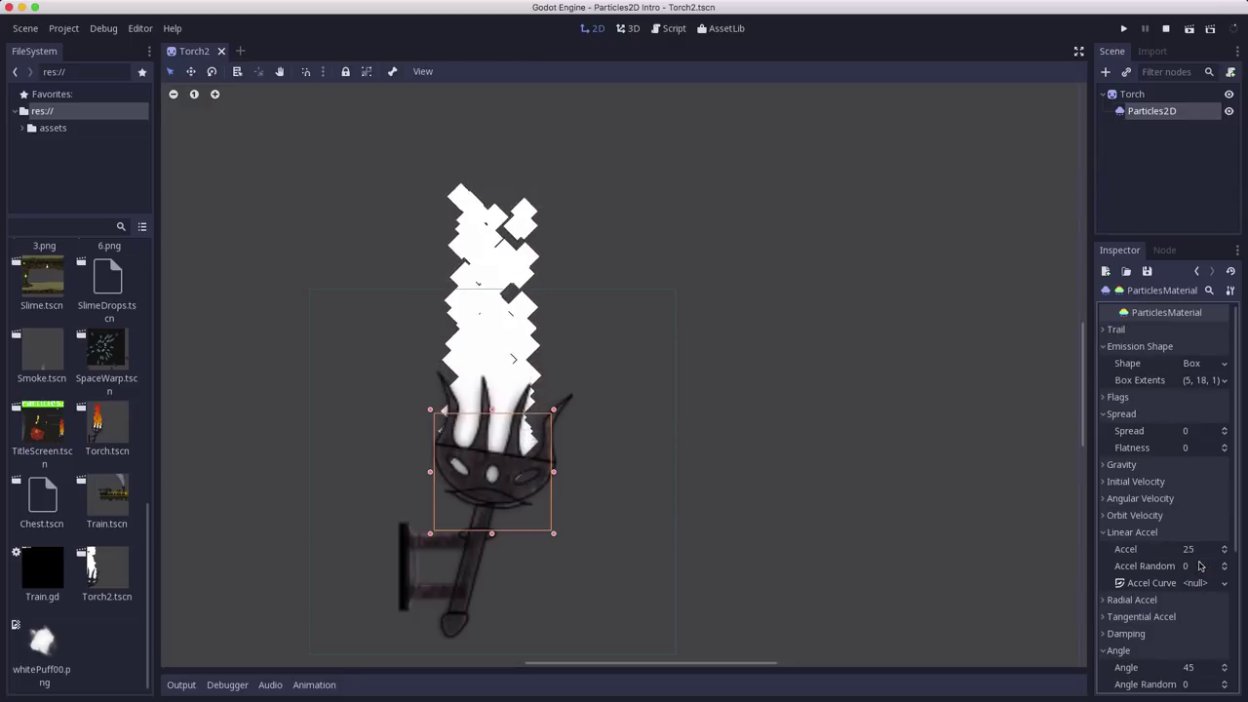
pyautogui.scroll(-5, 1176, 552)
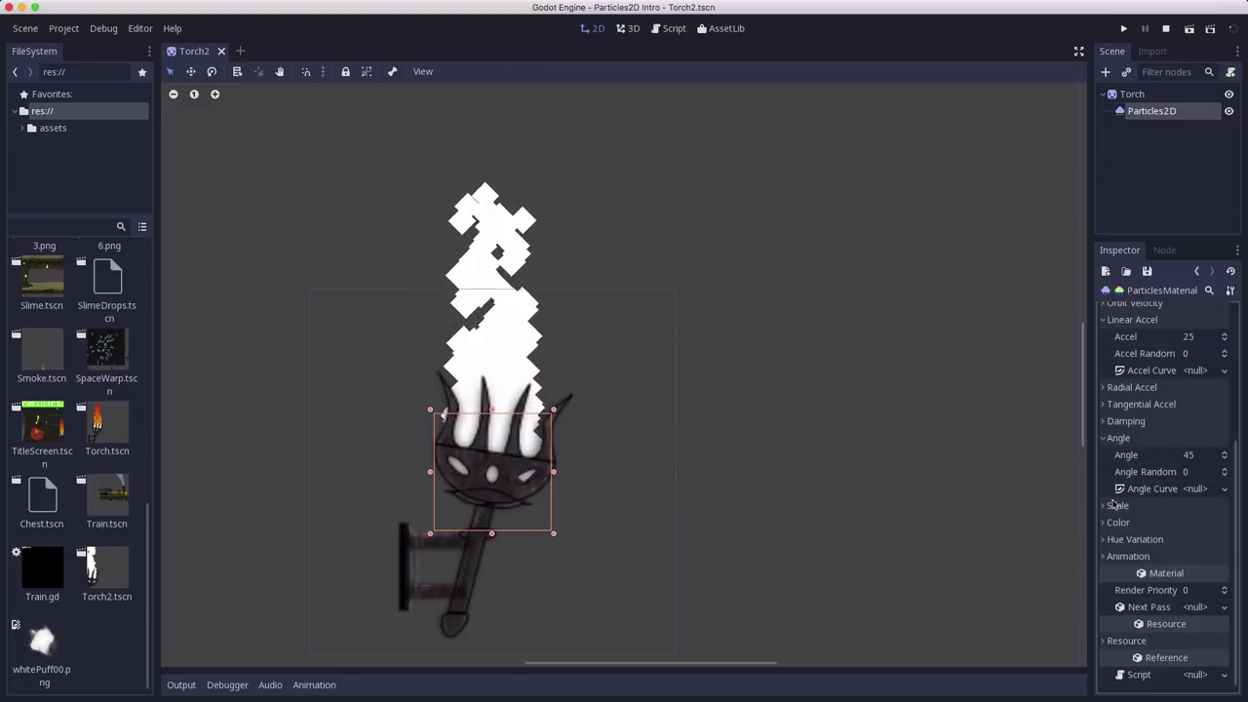
pyautogui.click(1114, 521)
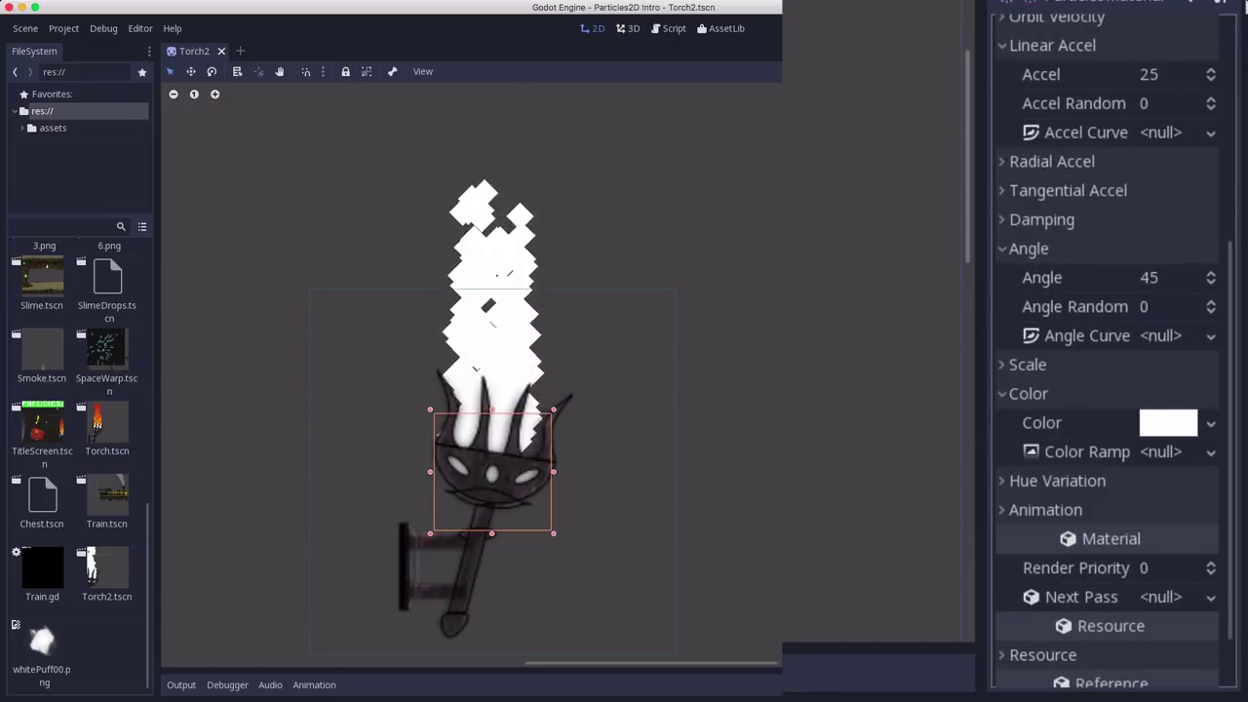
pyautogui.click(1165, 452)
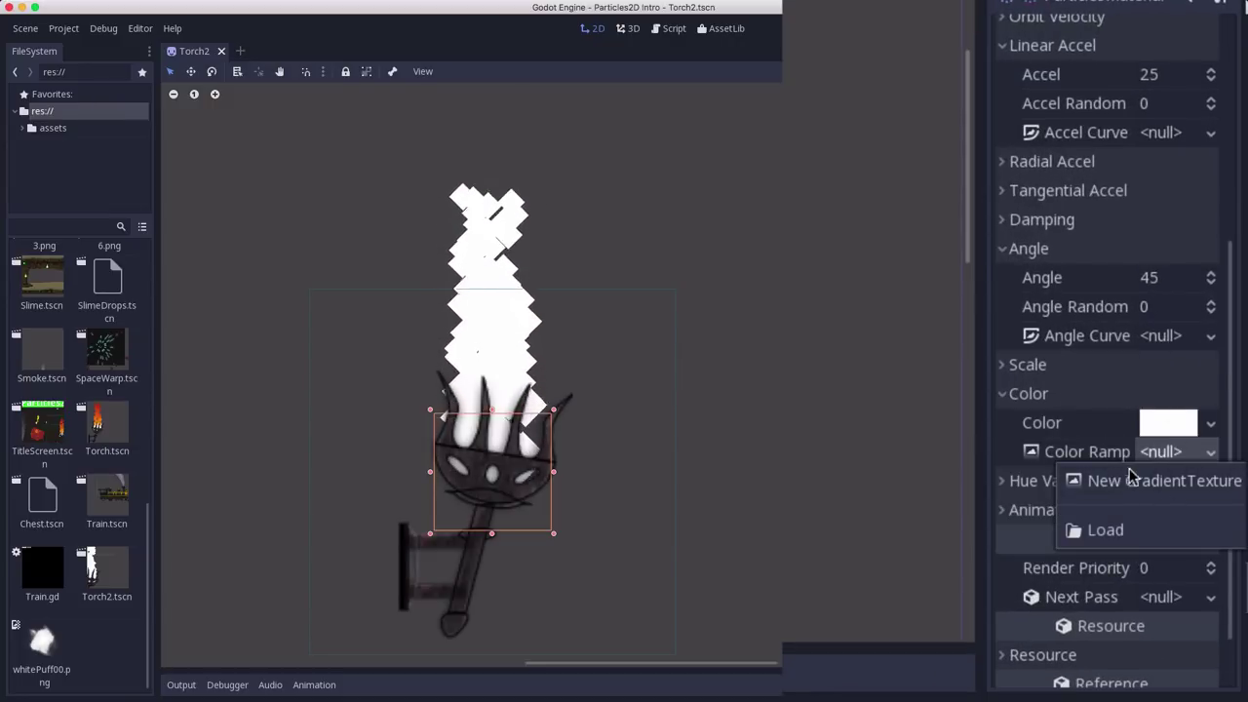
pyautogui.click(1147, 479)
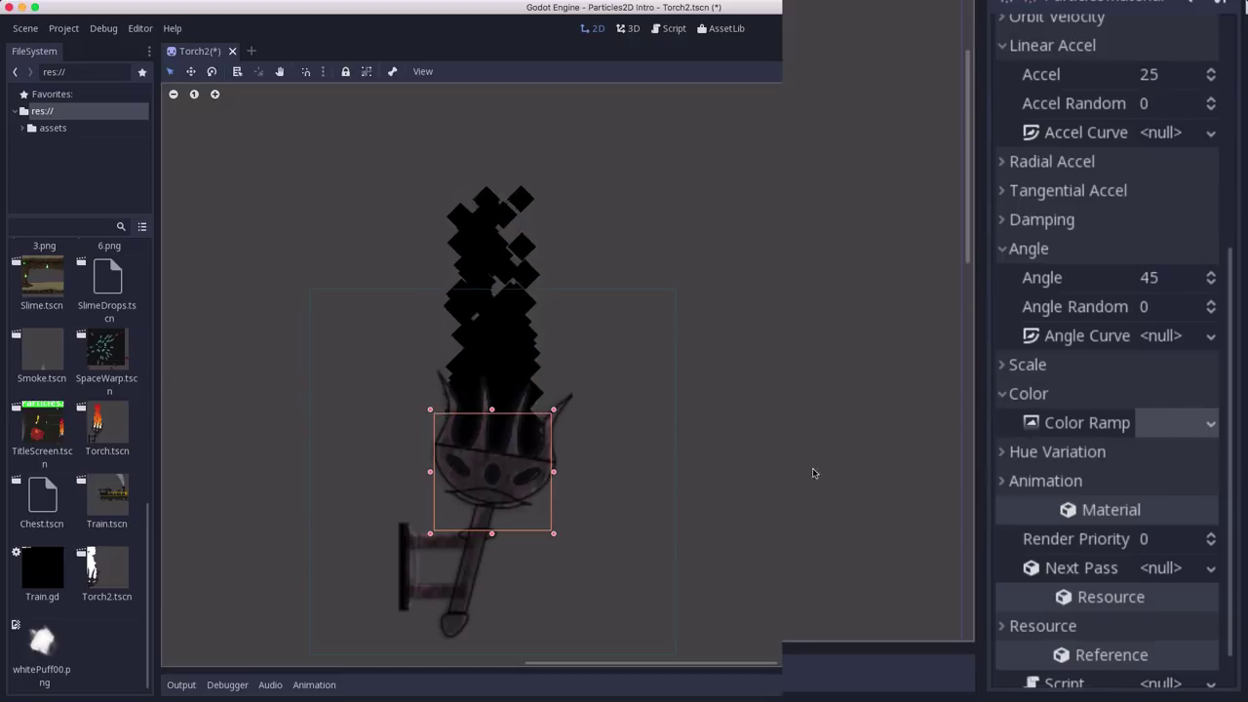
pyautogui.click(1168, 425)
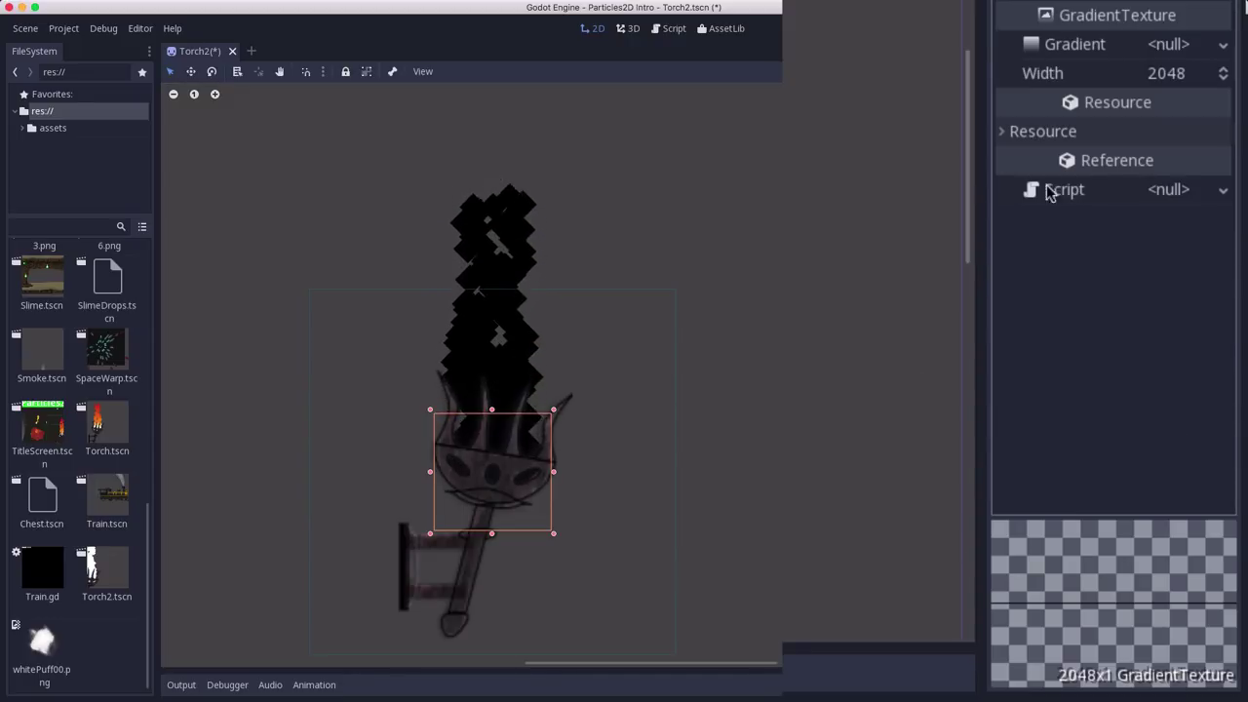
pyautogui.click(1181, 45)
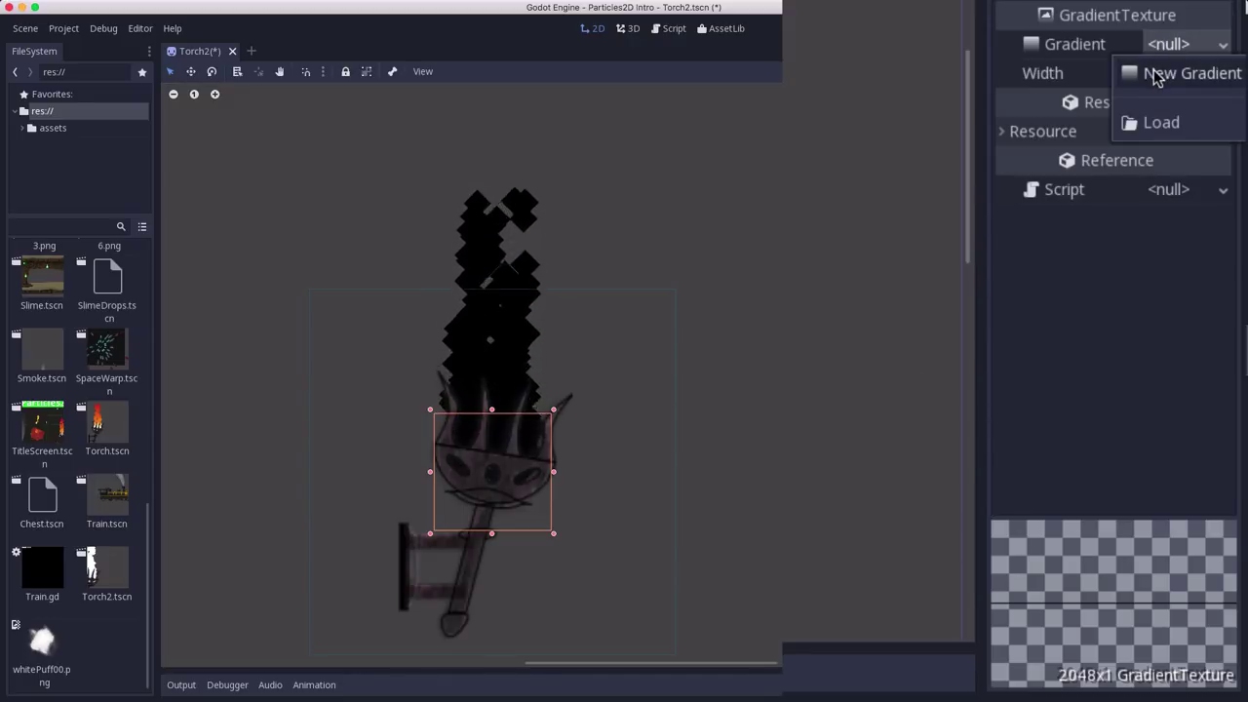
pyautogui.click(1154, 76)
pyautogui.click(1176, 44)
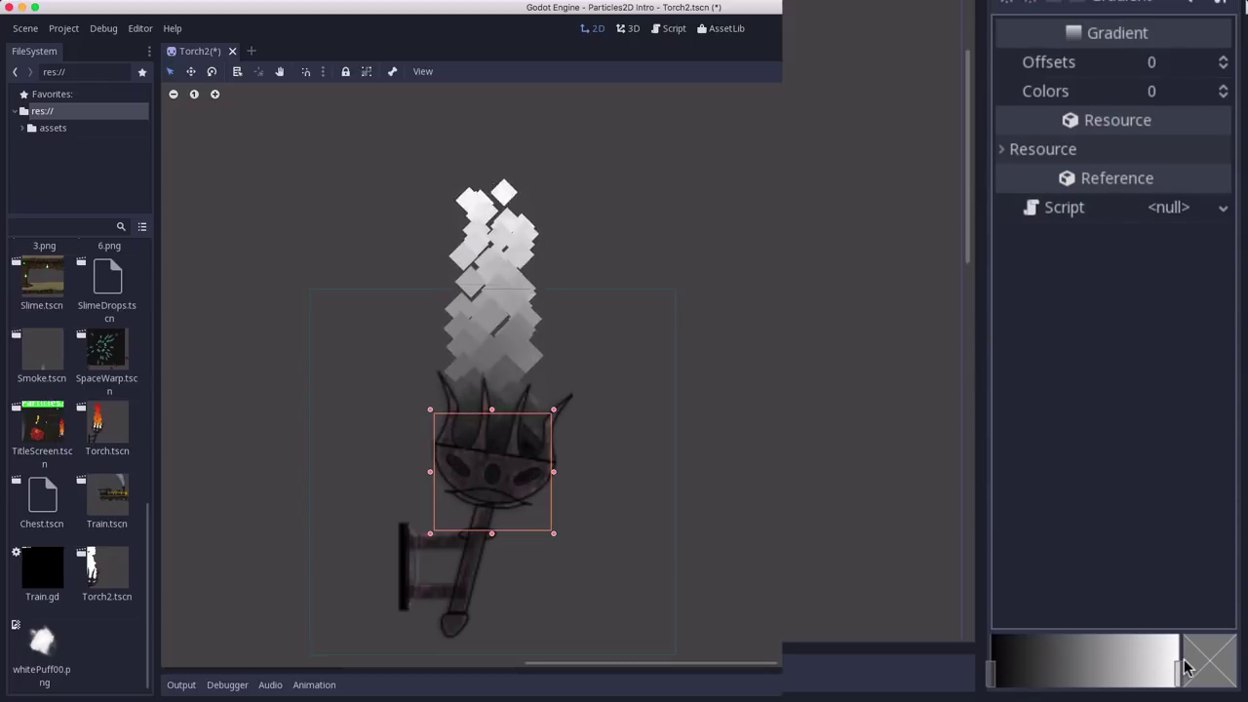
# Step: Make the gradient's start stop white and its end stop a partly transparent bright red
pyautogui.doubleClick(988, 677)
pyautogui.moveTo(1077, 309); pyautogui.dragTo(856, 164)
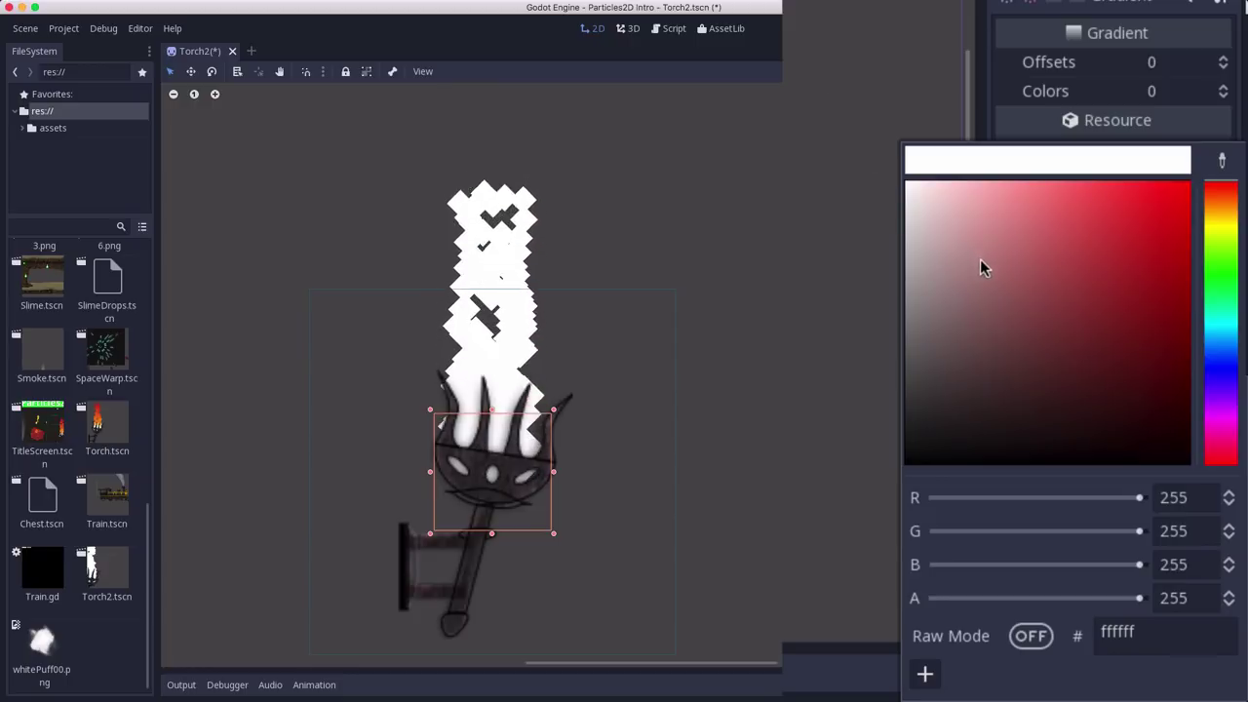
pyautogui.click(1152, 122)
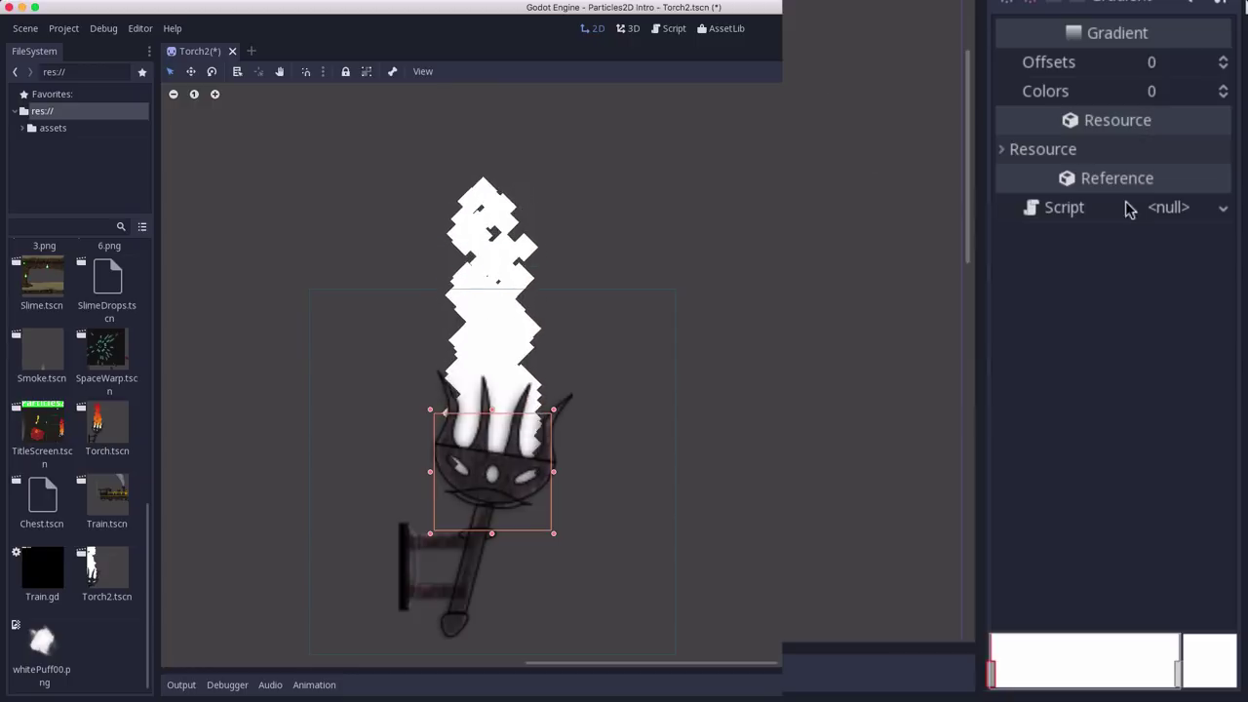
pyautogui.click(1179, 677)
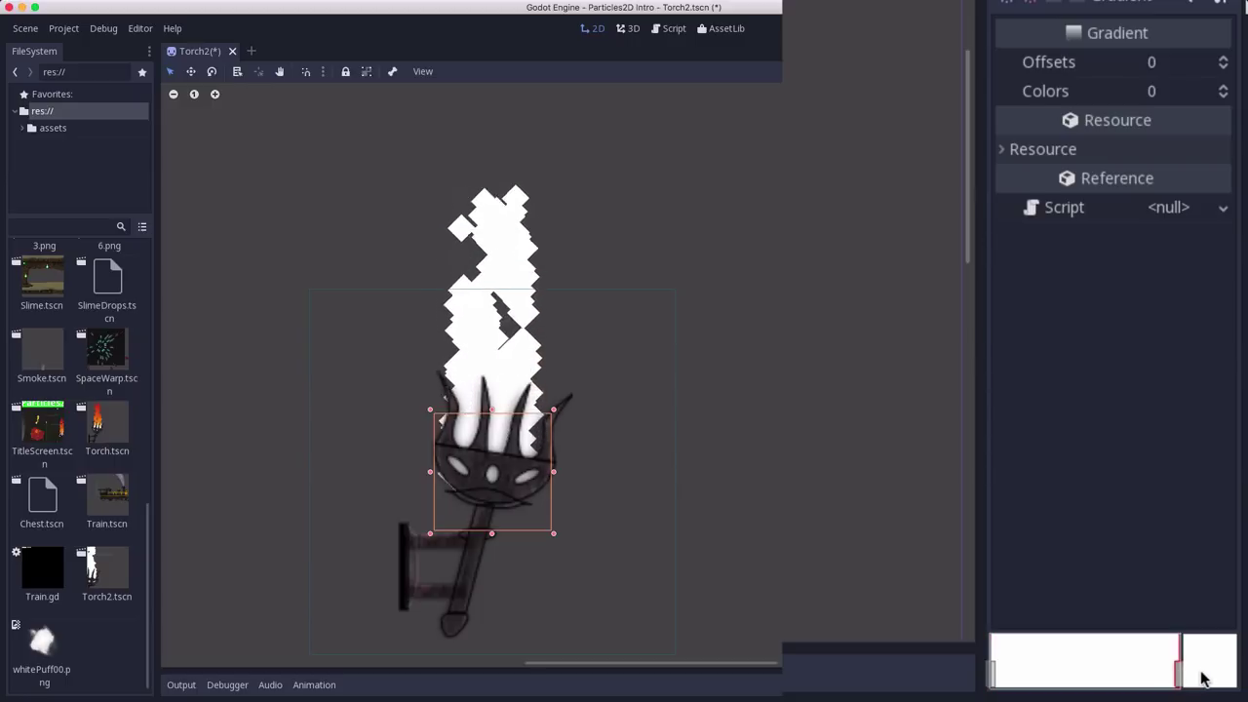
pyautogui.click(1207, 673)
pyautogui.moveTo(1146, 203); pyautogui.dragTo(1183, 196)
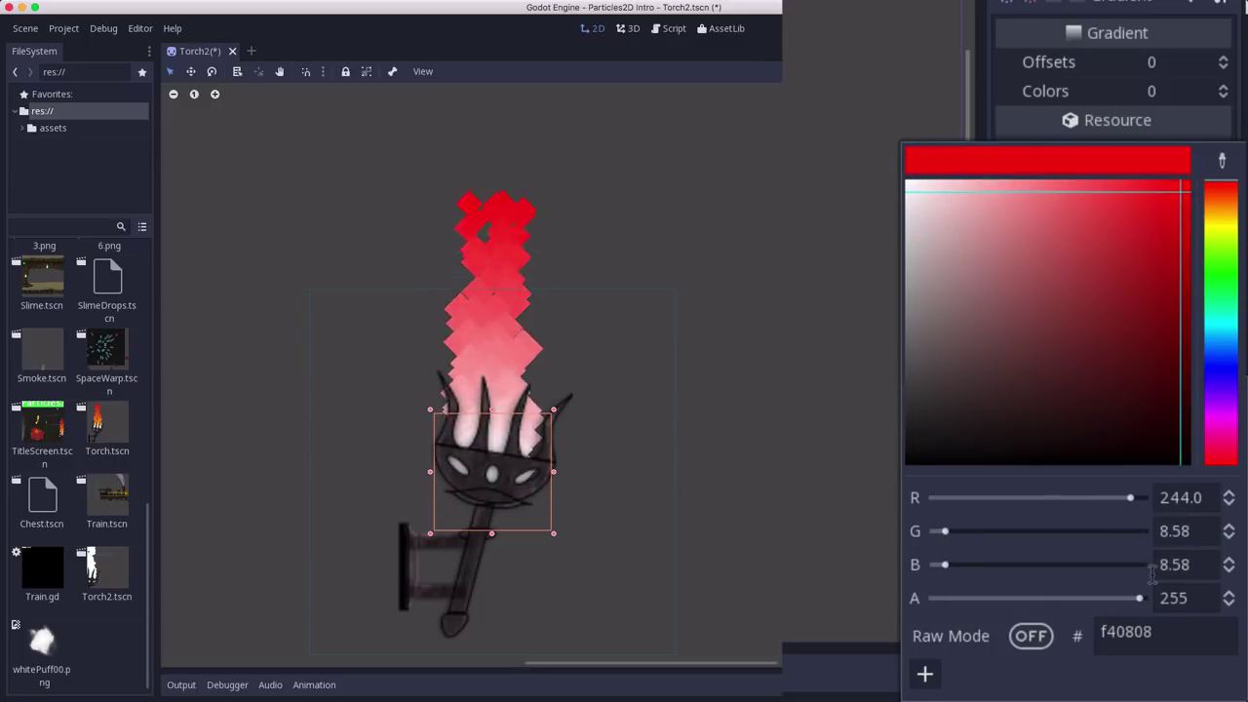
pyautogui.moveTo(1139, 598); pyautogui.dragTo(1034, 595)
pyautogui.press('Escape')
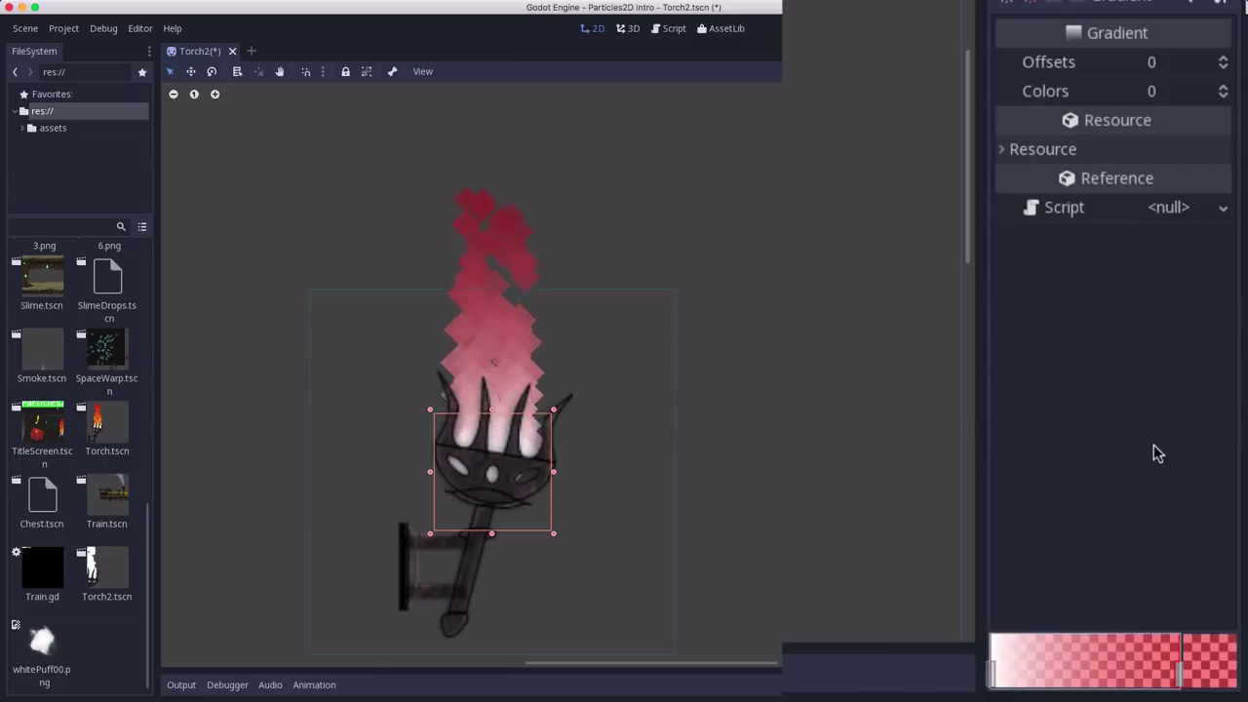
# Step: Add a deep orange middle stop to the gradient and save Torch2.tscn
pyautogui.click(1092, 675)
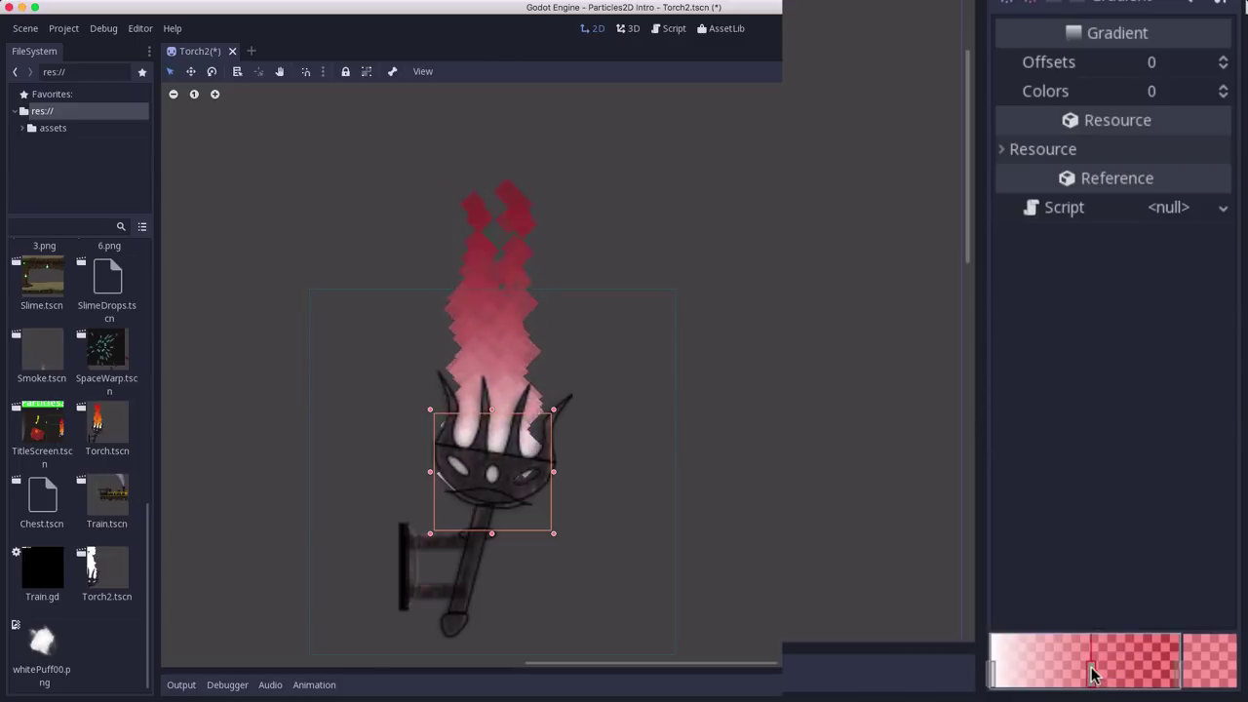
pyautogui.click(1214, 663)
pyautogui.click(1220, 208)
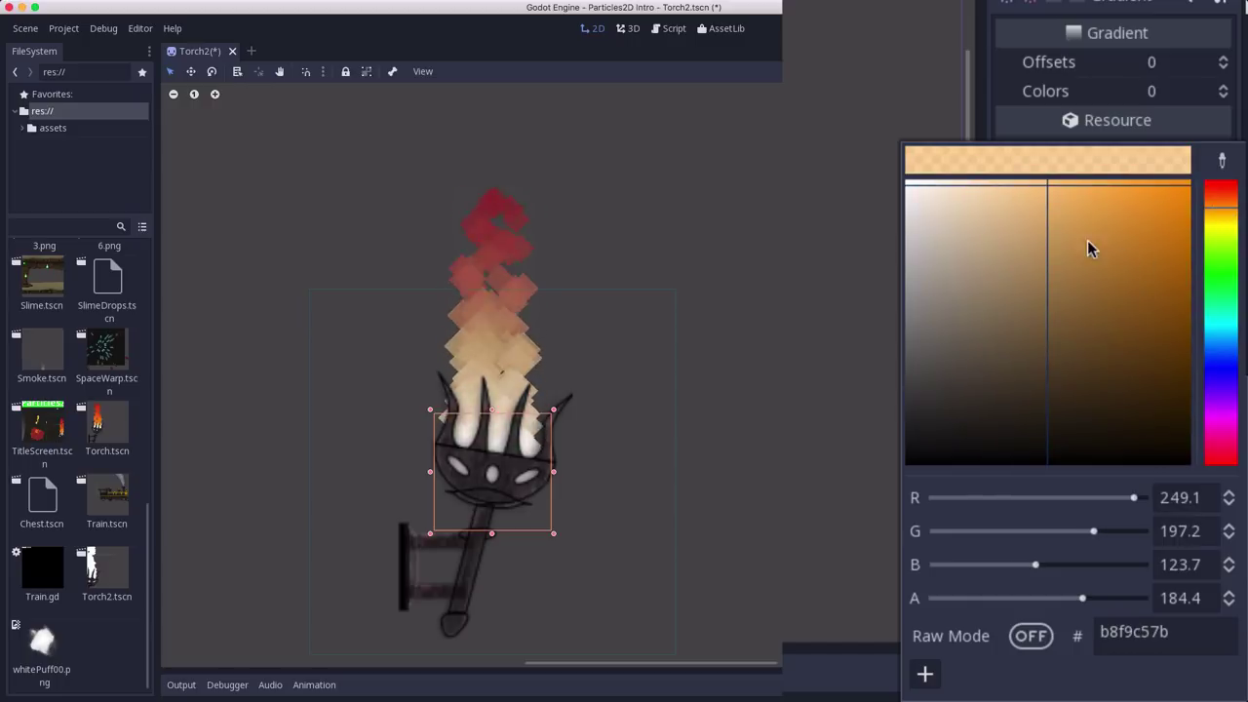
pyautogui.moveTo(1090, 249); pyautogui.dragTo(1173, 227)
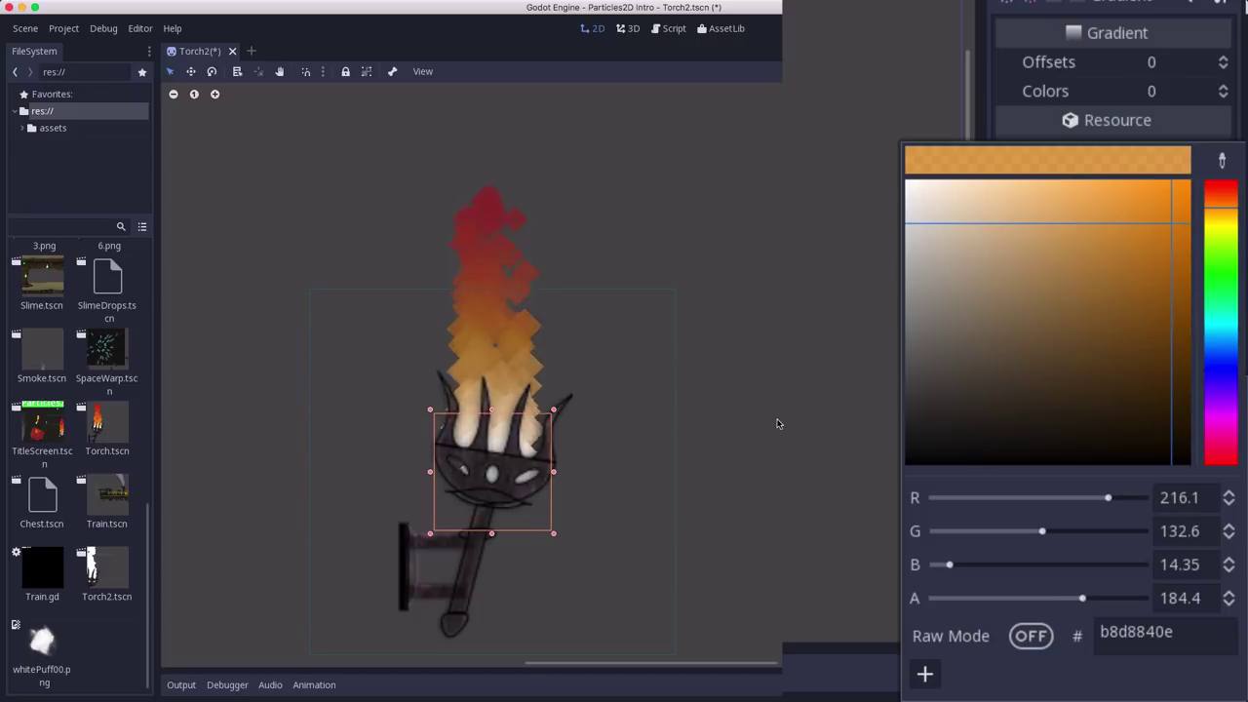
pyautogui.click(780, 429)
pyautogui.press('super+s')
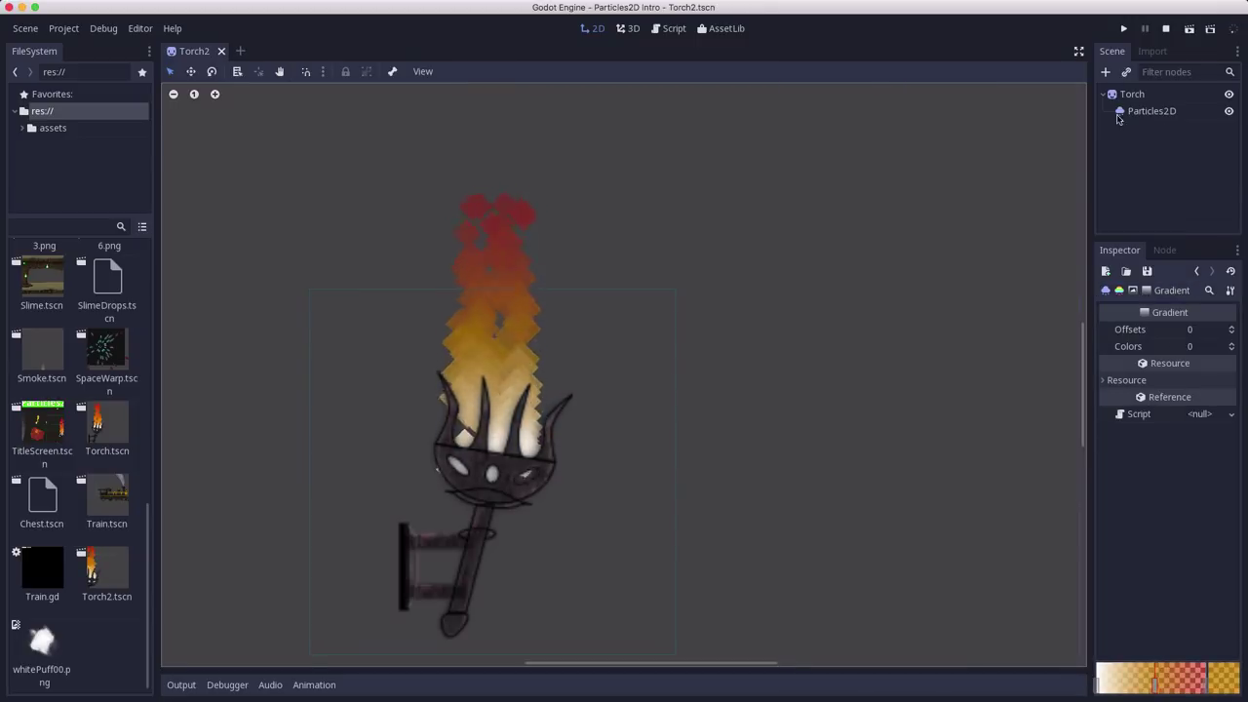
# Step: Return to the ParticlesMaterial and set Angular Velocity to 350
pyautogui.click(1195, 271)
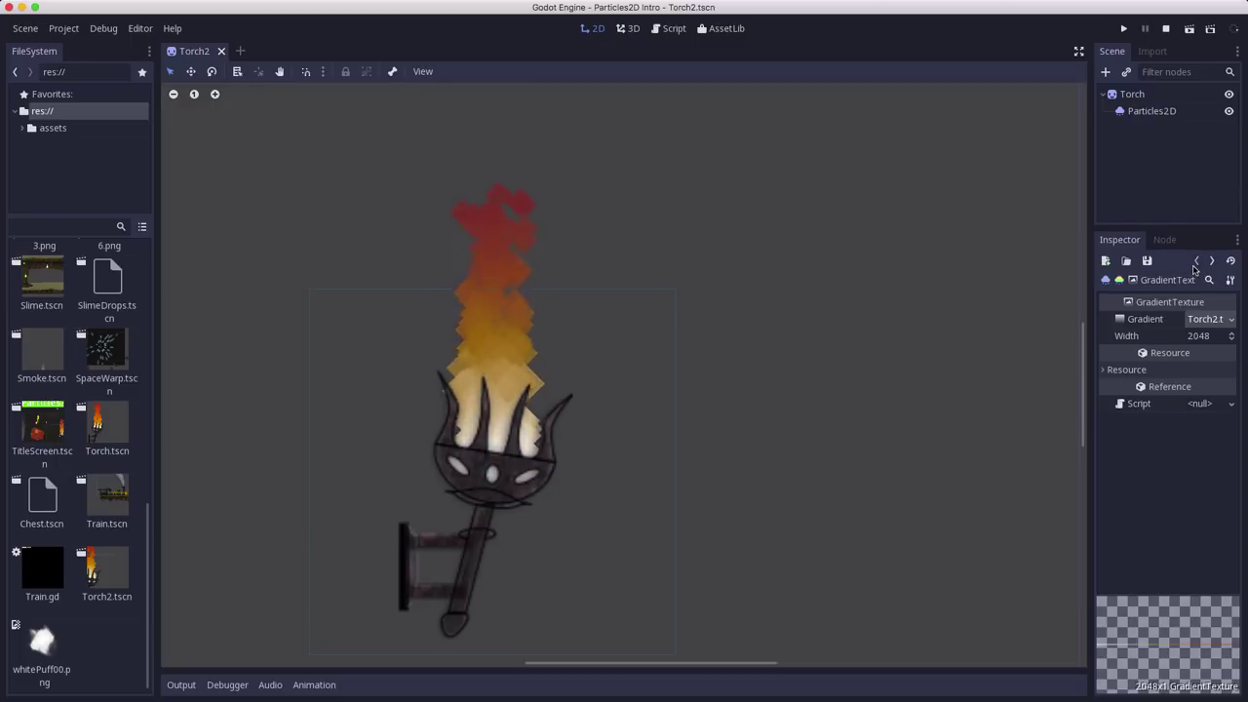
pyautogui.click(1195, 270)
pyautogui.scroll(-3, 1187, 482)
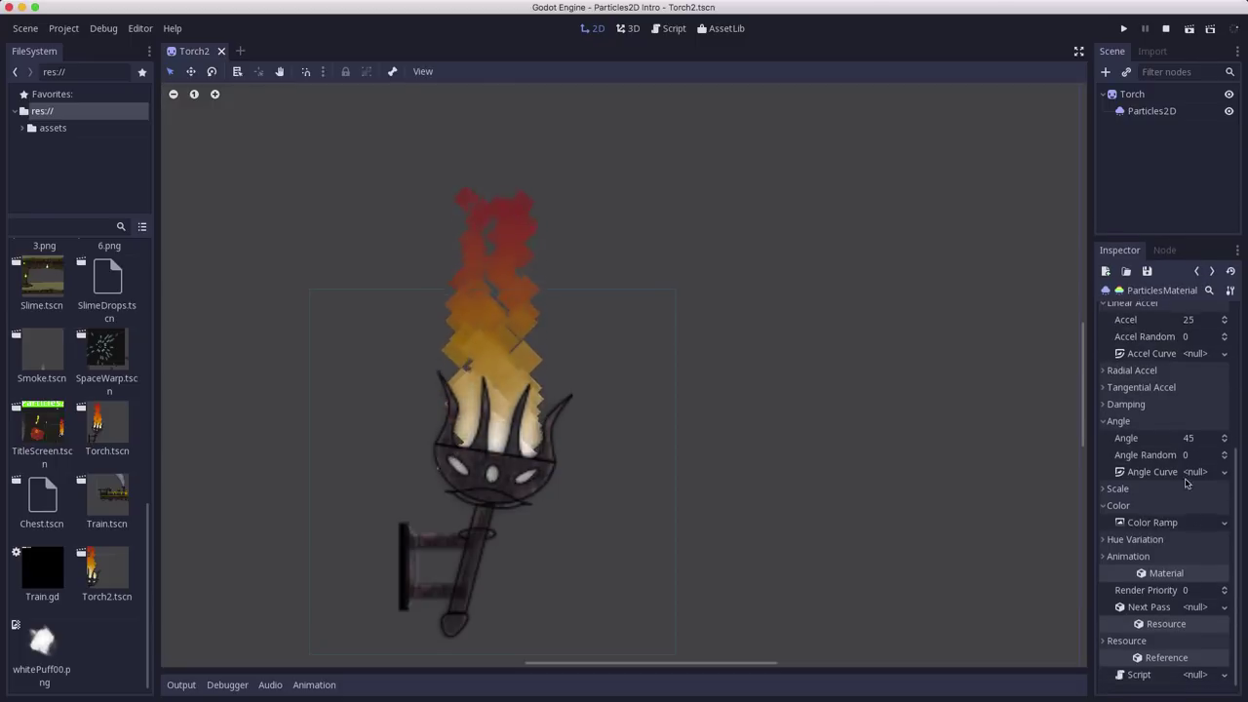
pyautogui.scroll(4, 1187, 482)
pyautogui.click(1140, 391)
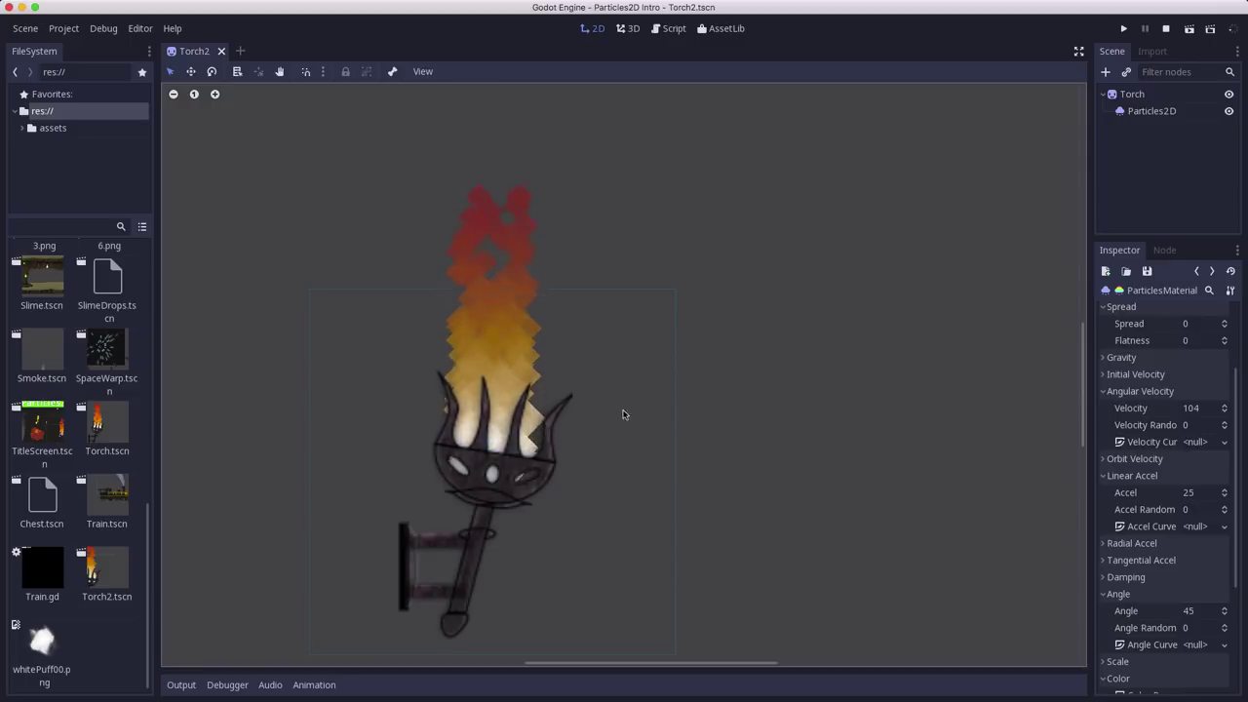
pyautogui.click(1187, 410)
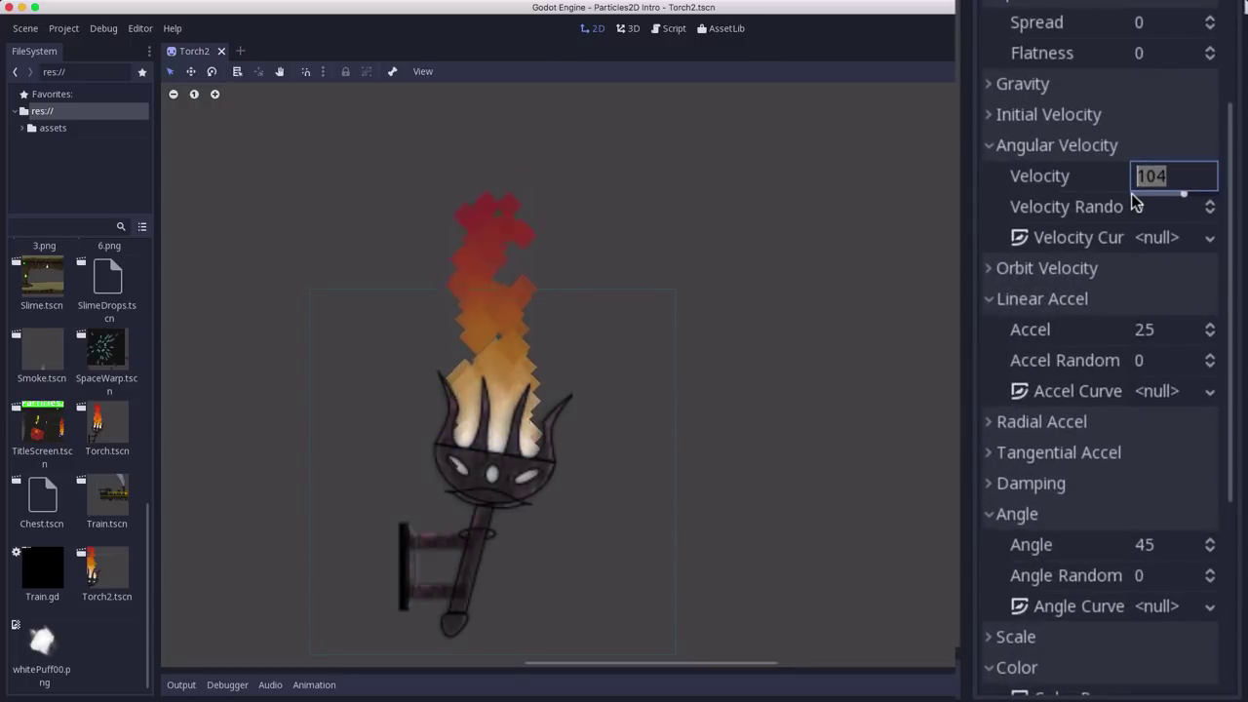
pyautogui.write('350')
pyautogui.press('Return')
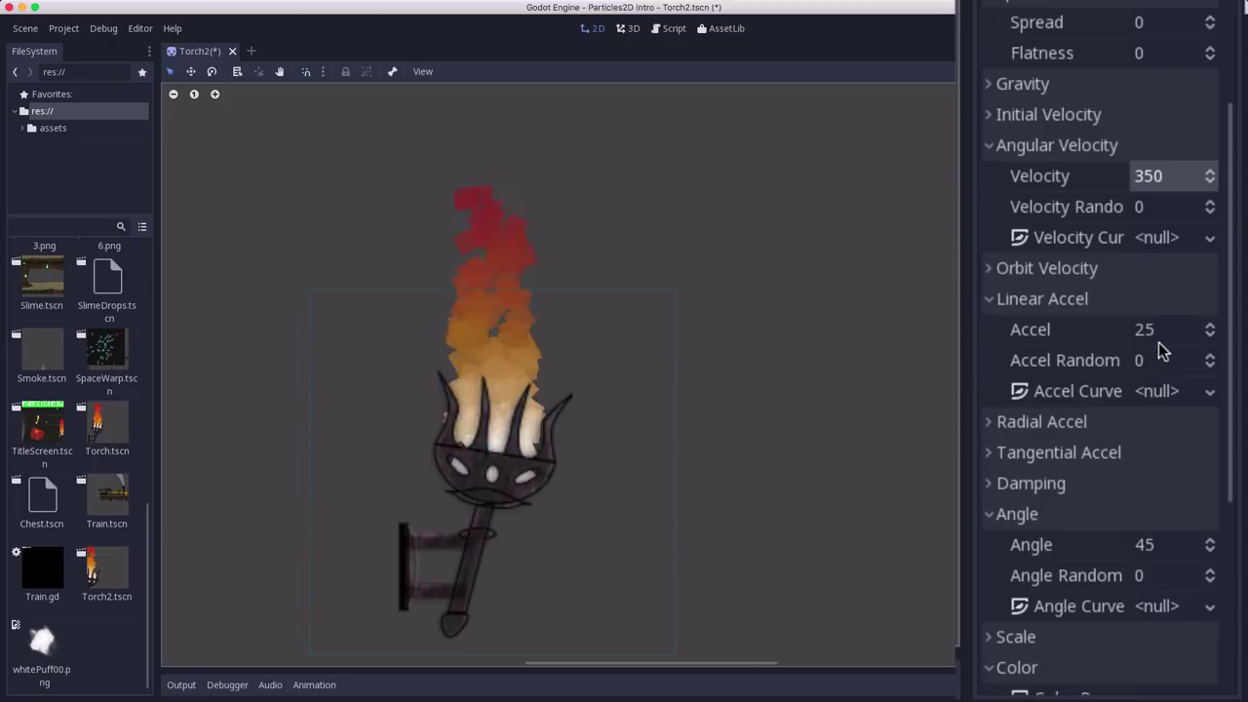
# Step: Set the angular Velocity Random to 1 and save the torch scene
pyautogui.click(1170, 207)
pyautogui.write('1')
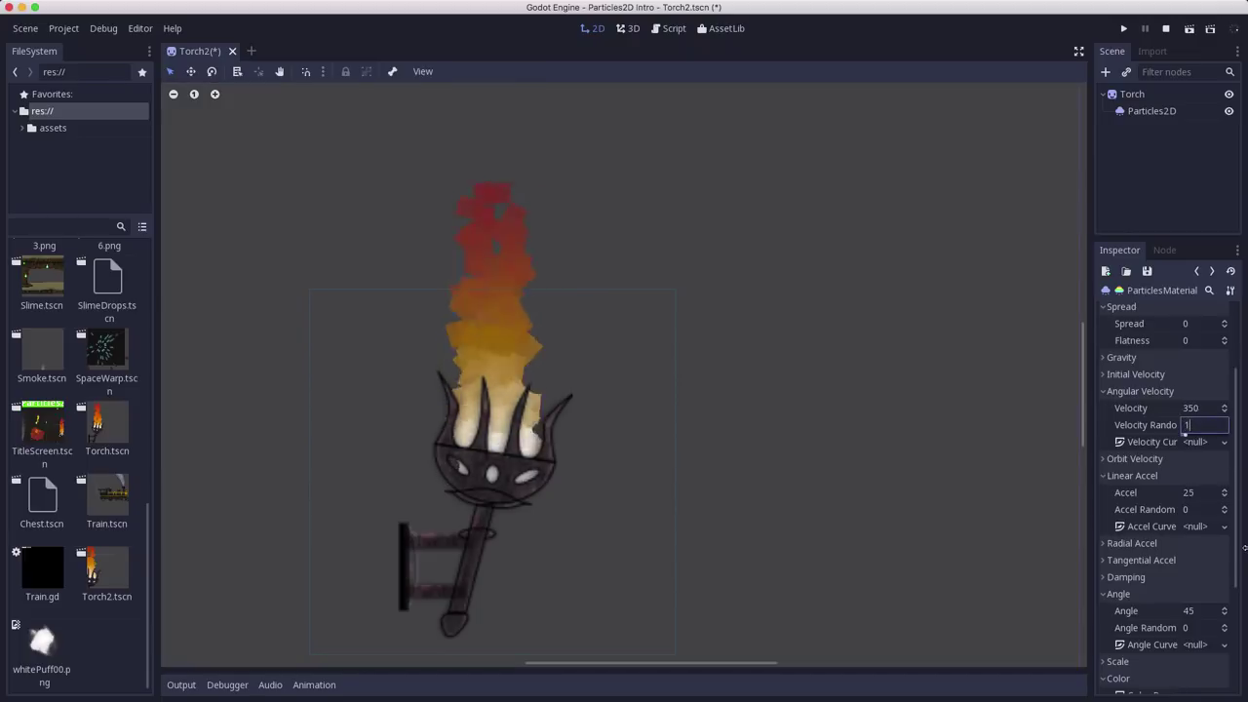
pyautogui.press('Return')
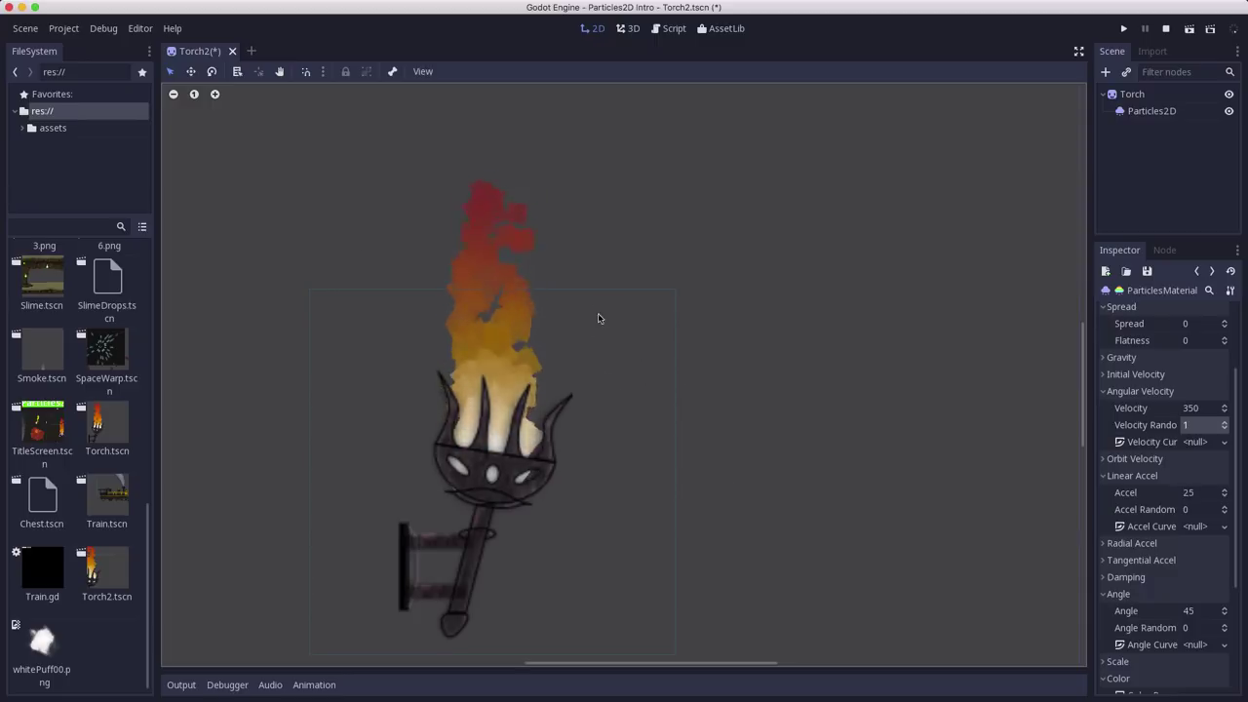
pyautogui.press('super+s')
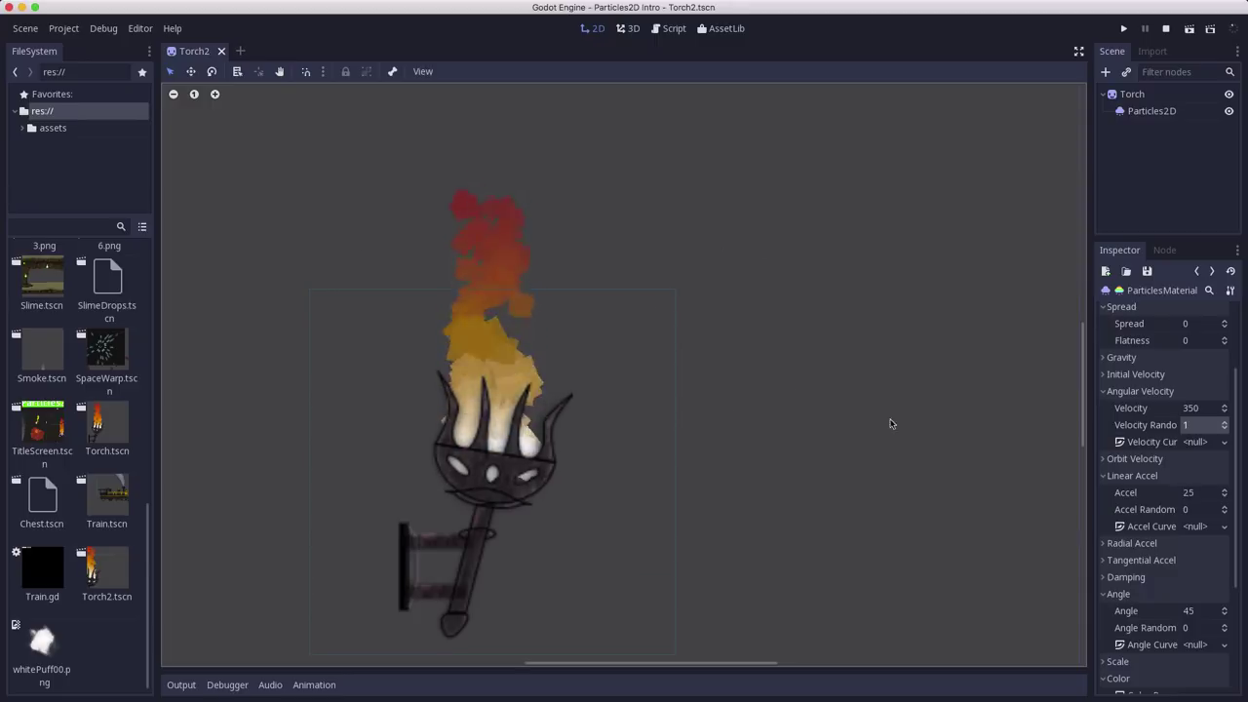
# Step: Set the Particles2D Speed Scale to 2, then open the original Torch.tscn in its own tab
pyautogui.click(1143, 94)
pyautogui.click(1150, 110)
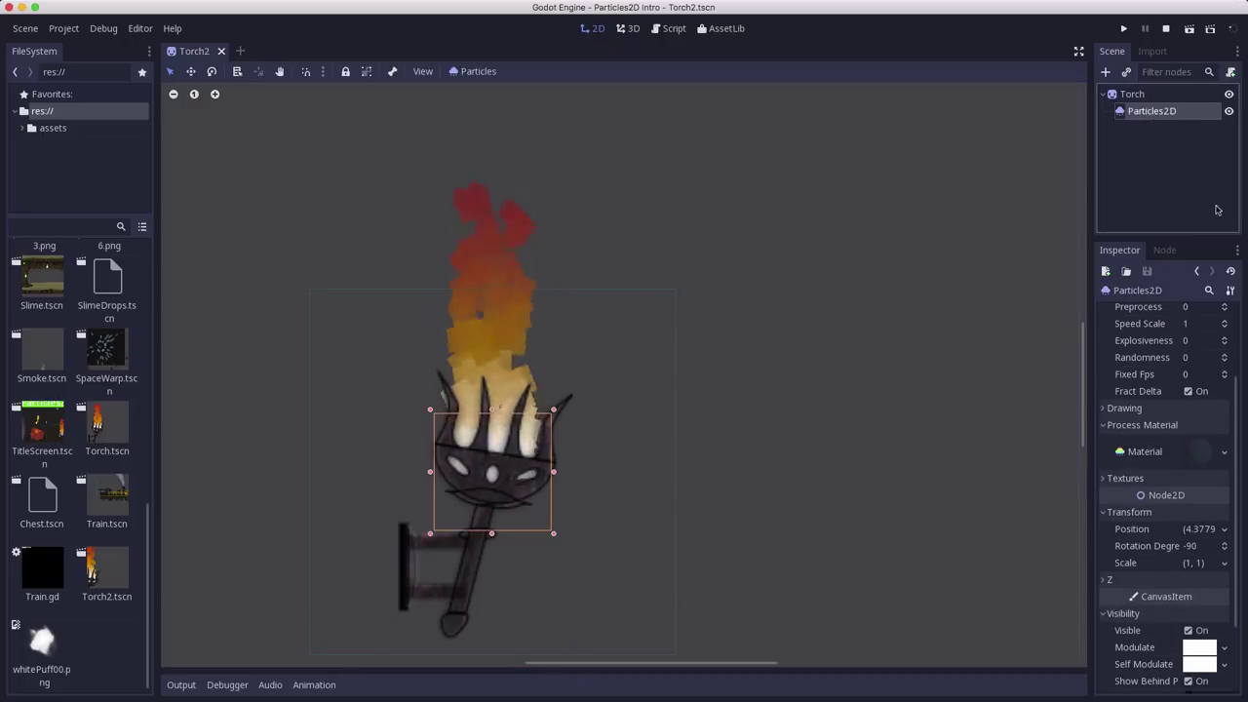
pyautogui.scroll(1, 1160, 383)
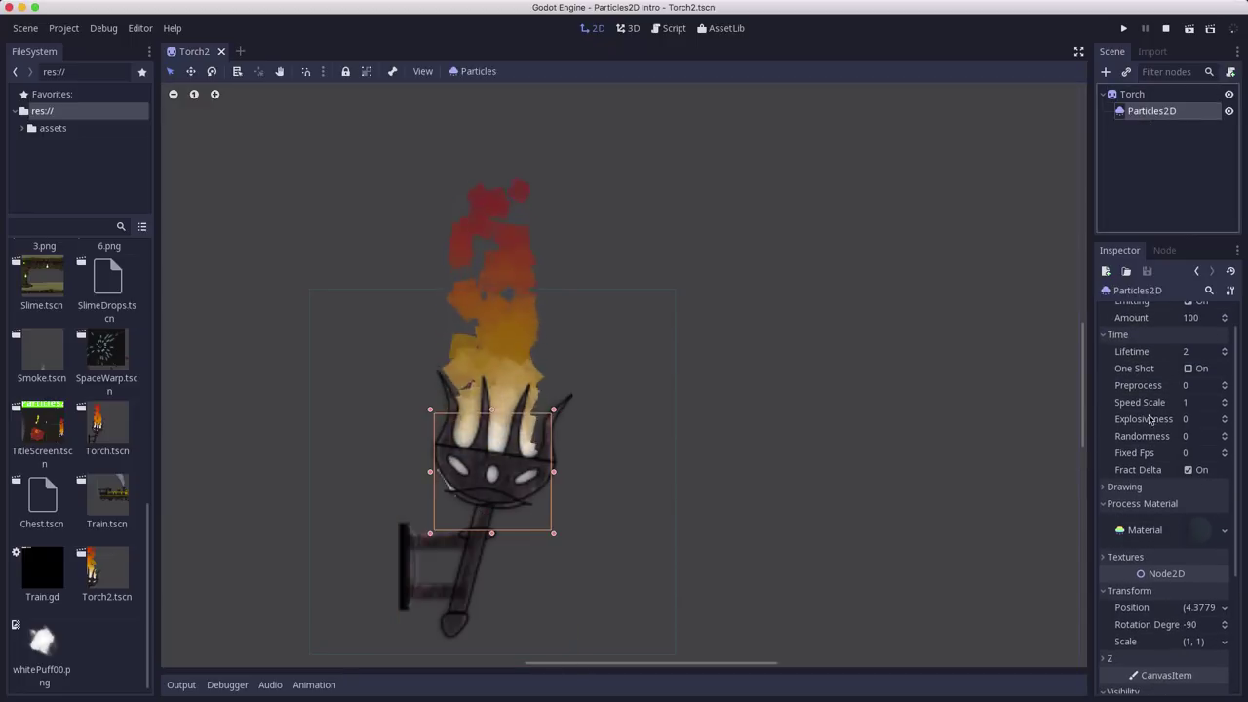
pyautogui.click(1185, 402)
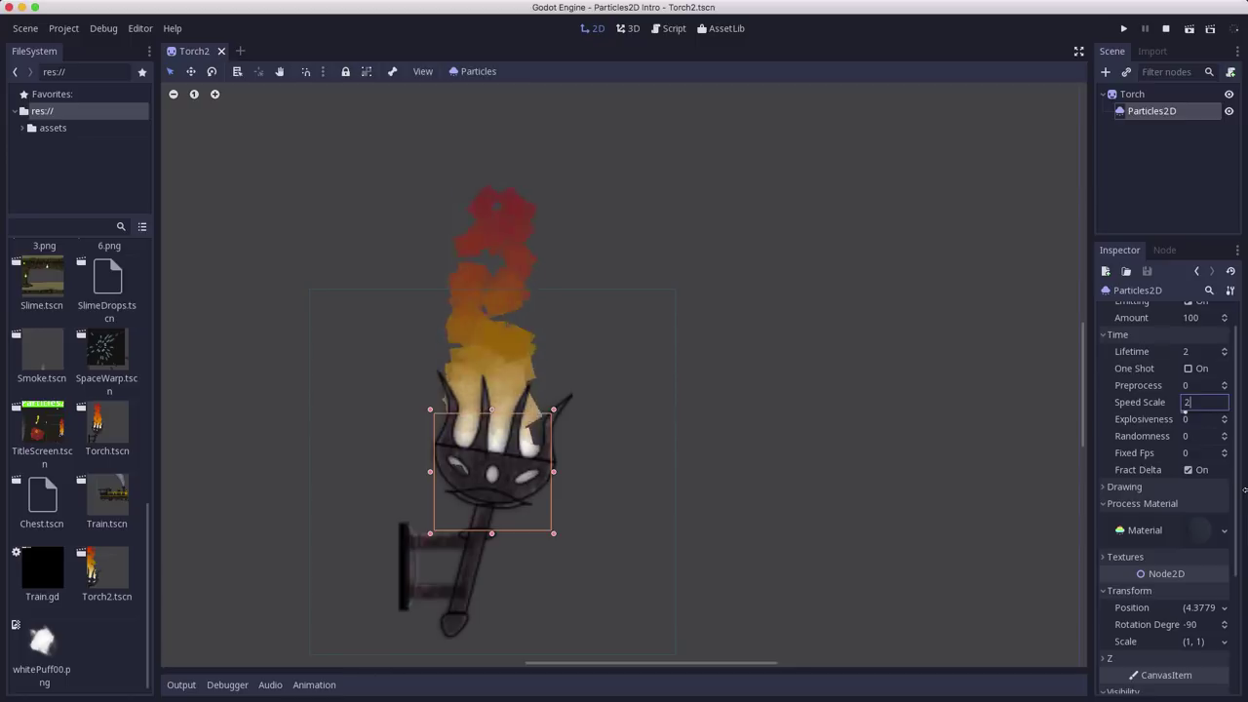
pyautogui.press('Return')
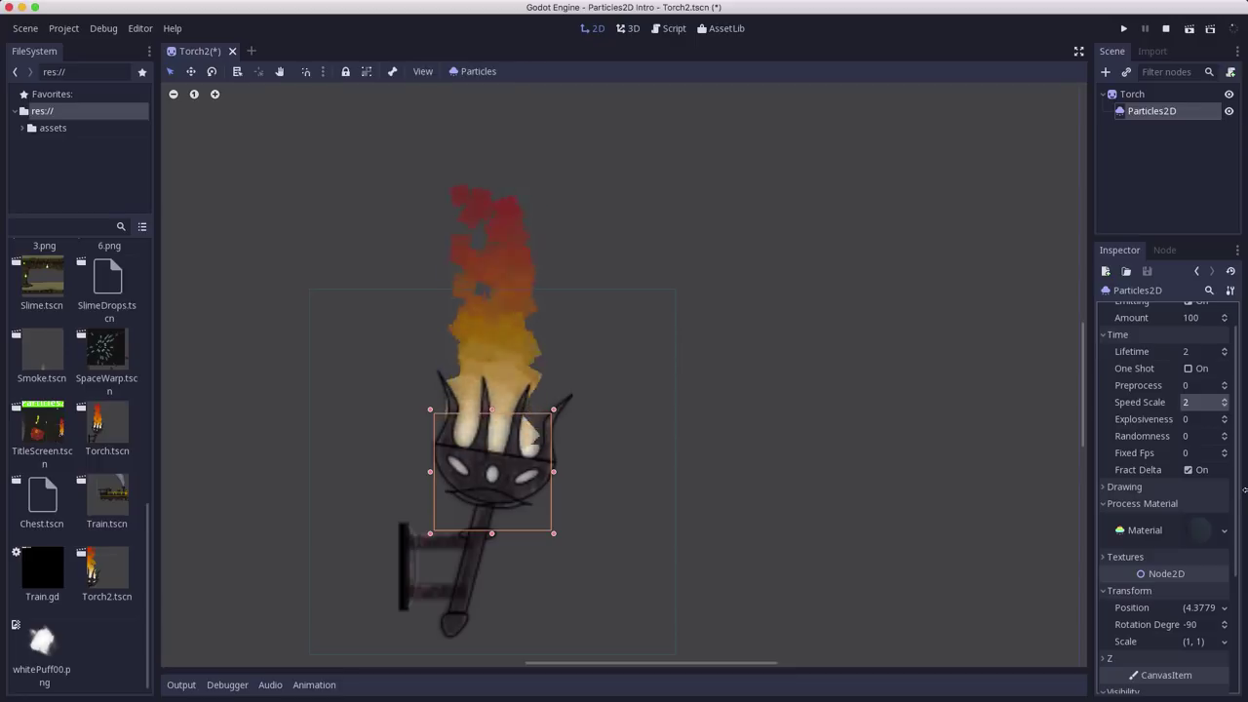
pyautogui.scroll(-4, 828, 468)
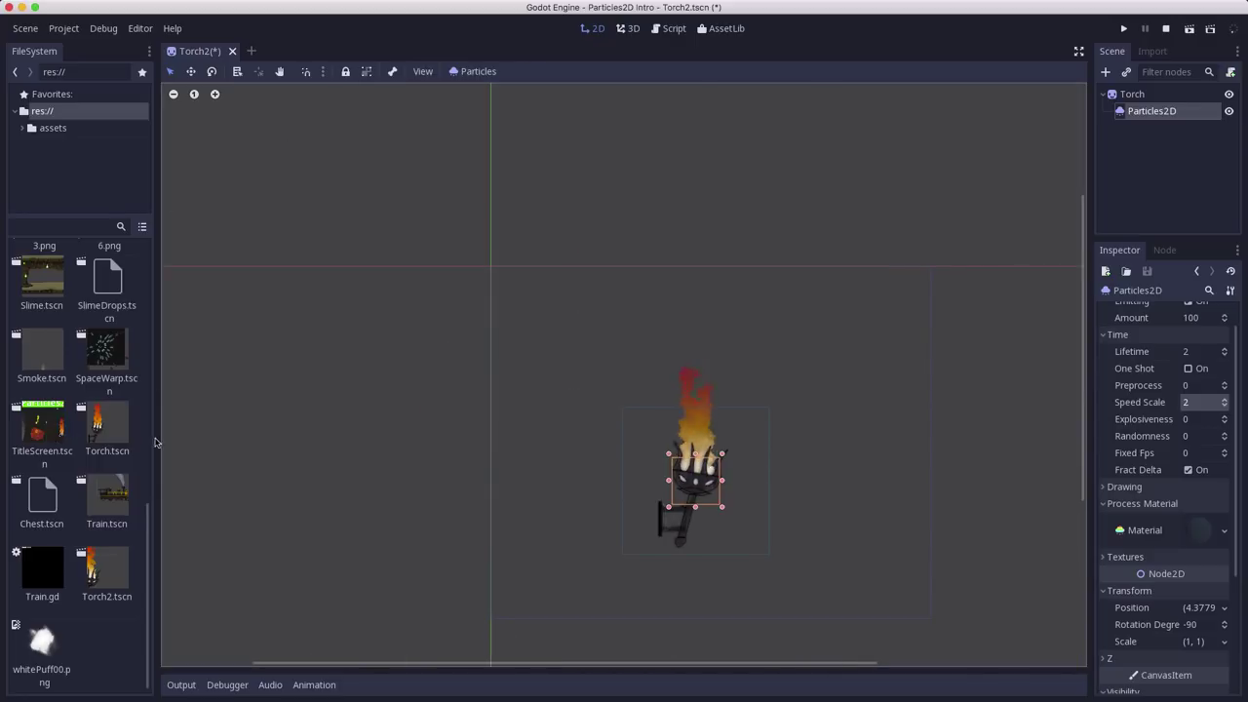
pyautogui.doubleClick(103, 425)
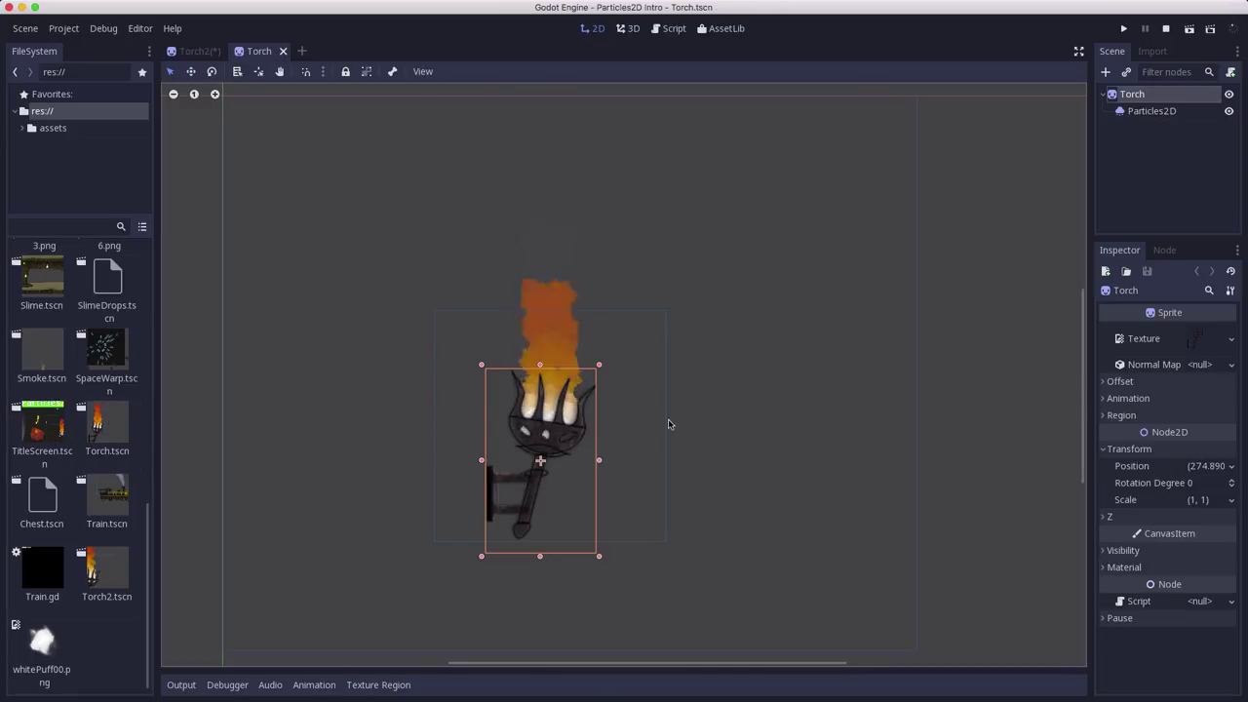
pyautogui.click(185, 53)
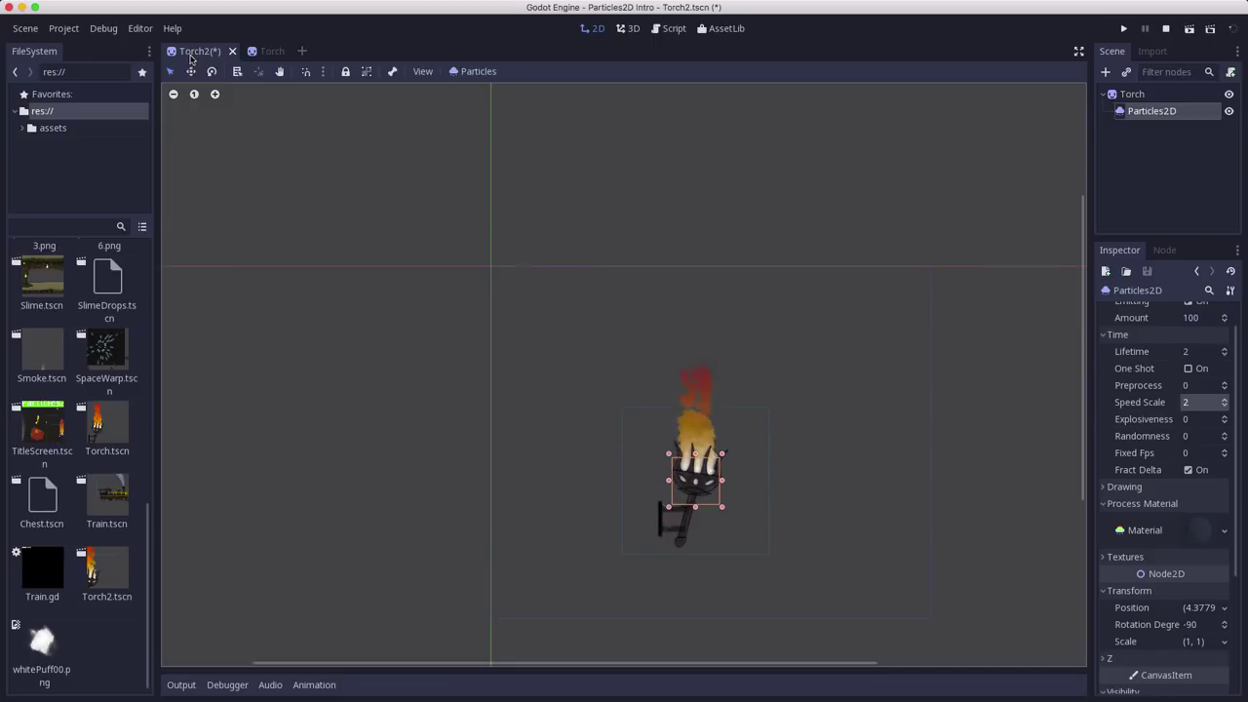
pyautogui.click(265, 51)
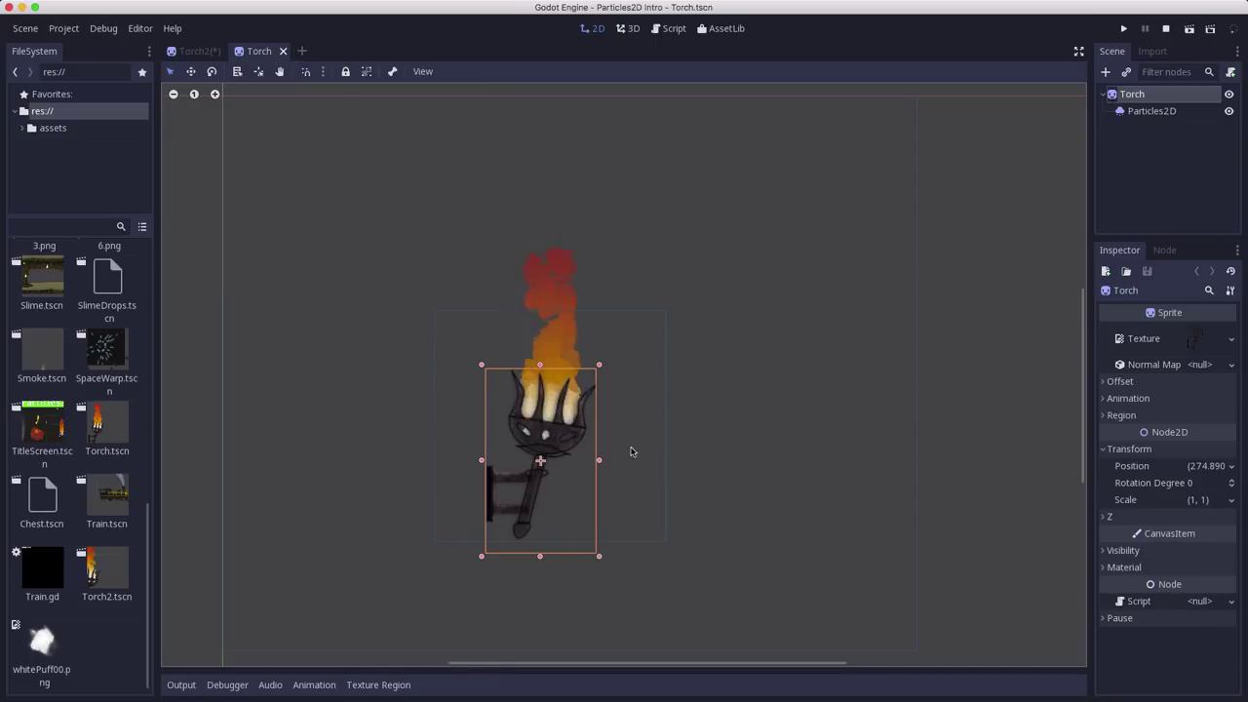
pyautogui.scroll(4, 631, 452)
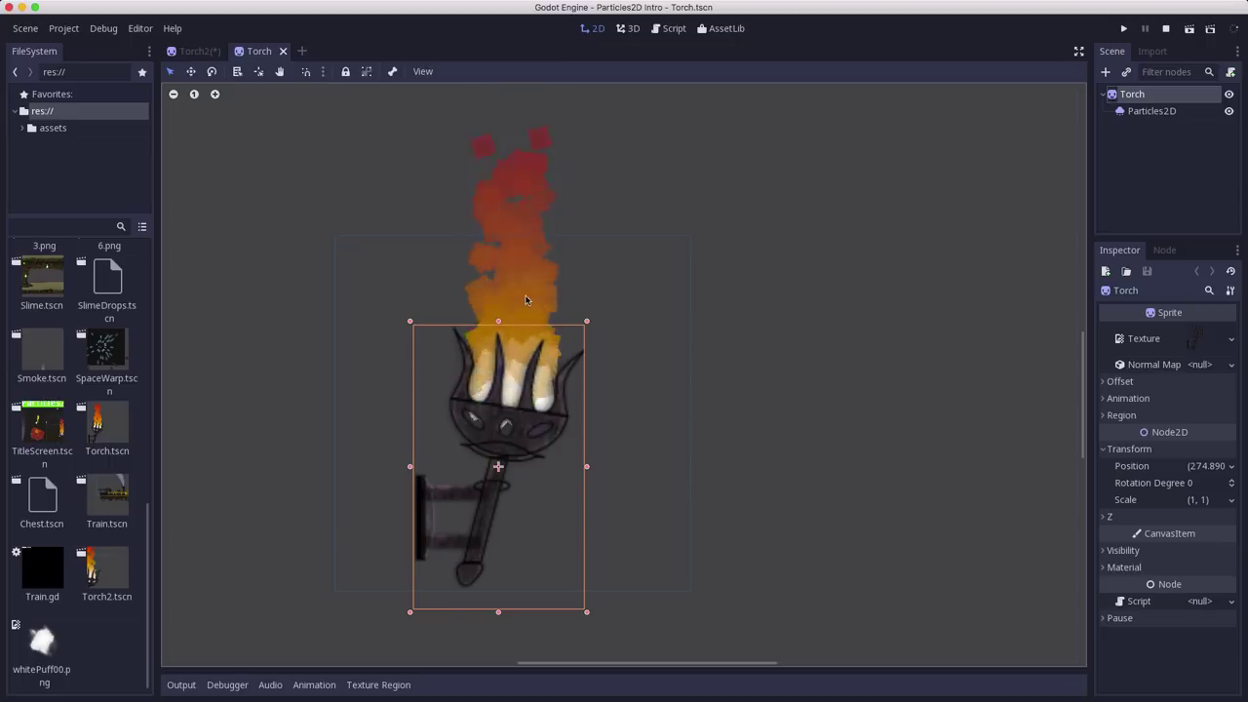
pyautogui.scroll(-3, 537, 404)
pyautogui.scroll(1, 537, 405)
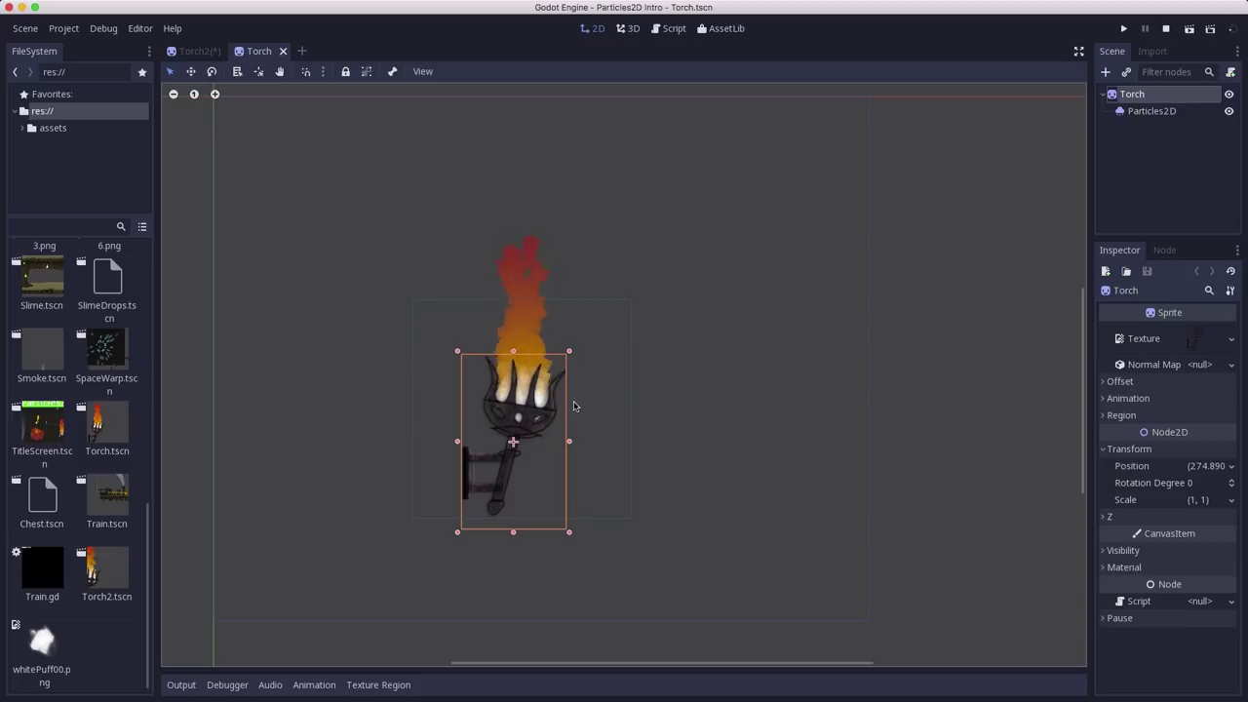
pyautogui.scroll(2, 574, 405)
pyautogui.scroll(-1, 647, 400)
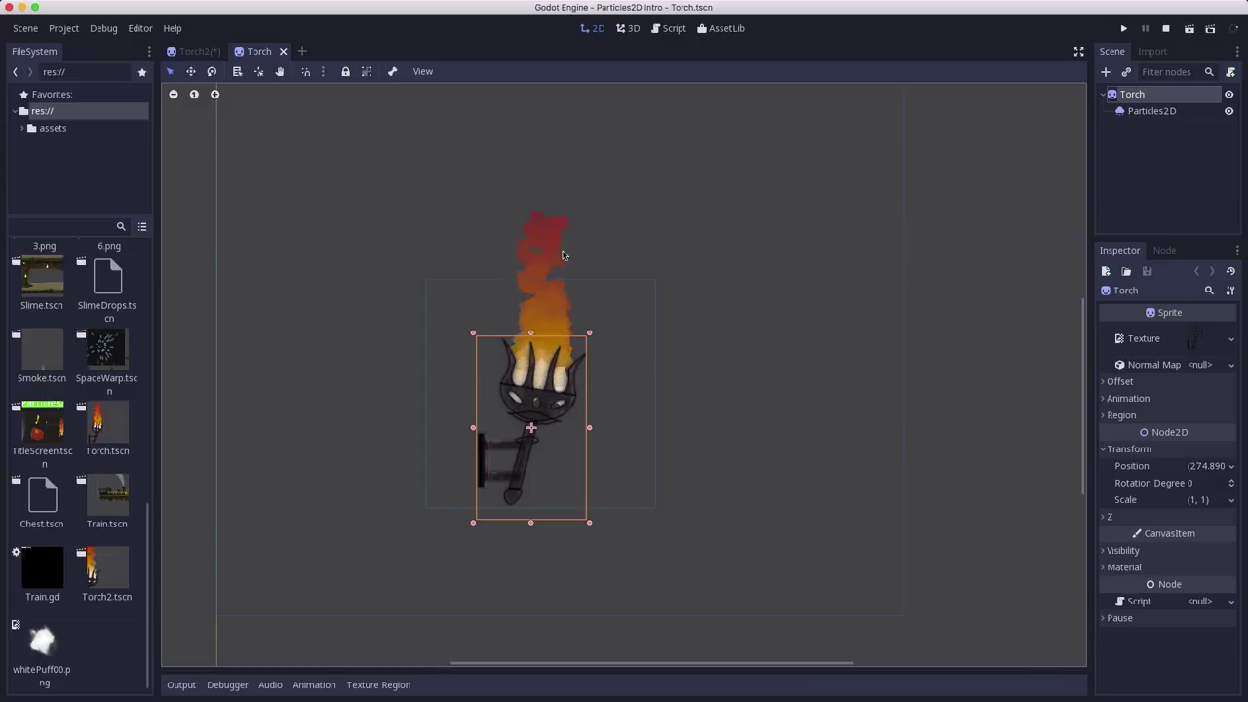
pyautogui.scroll(1, 604, 308)
pyautogui.scroll(-4, 507, 308)
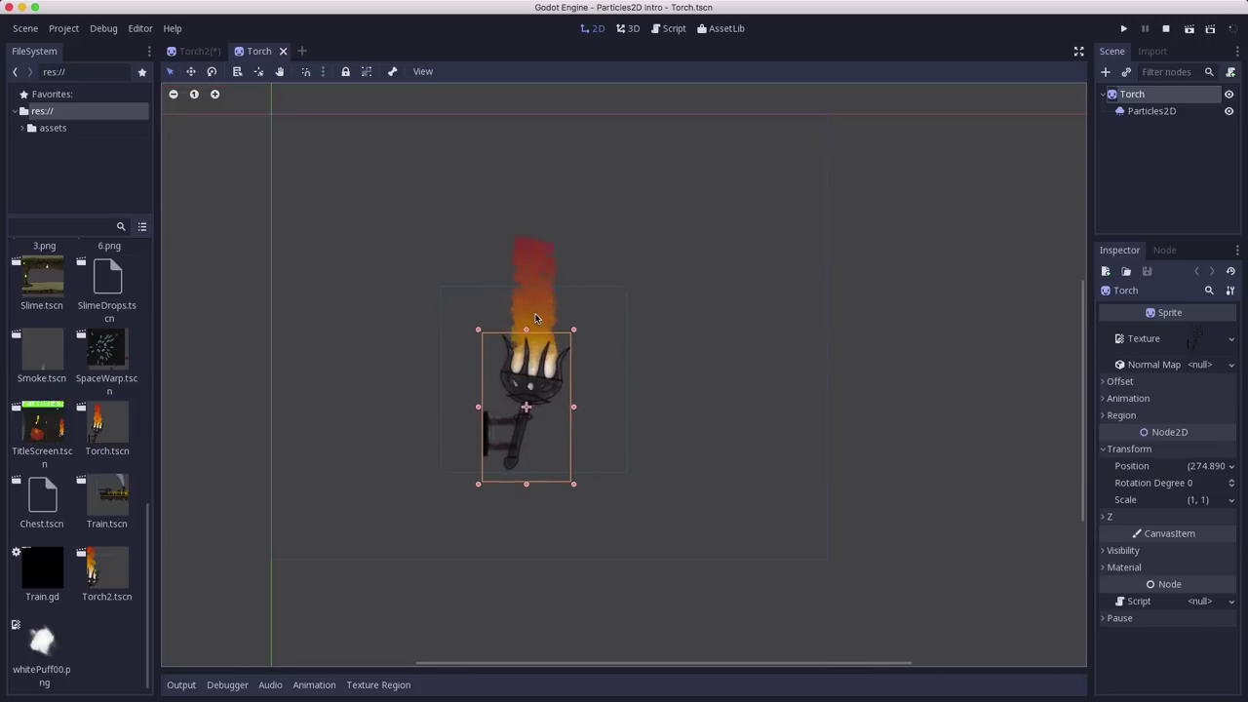
pyautogui.scroll(1, 534, 314)
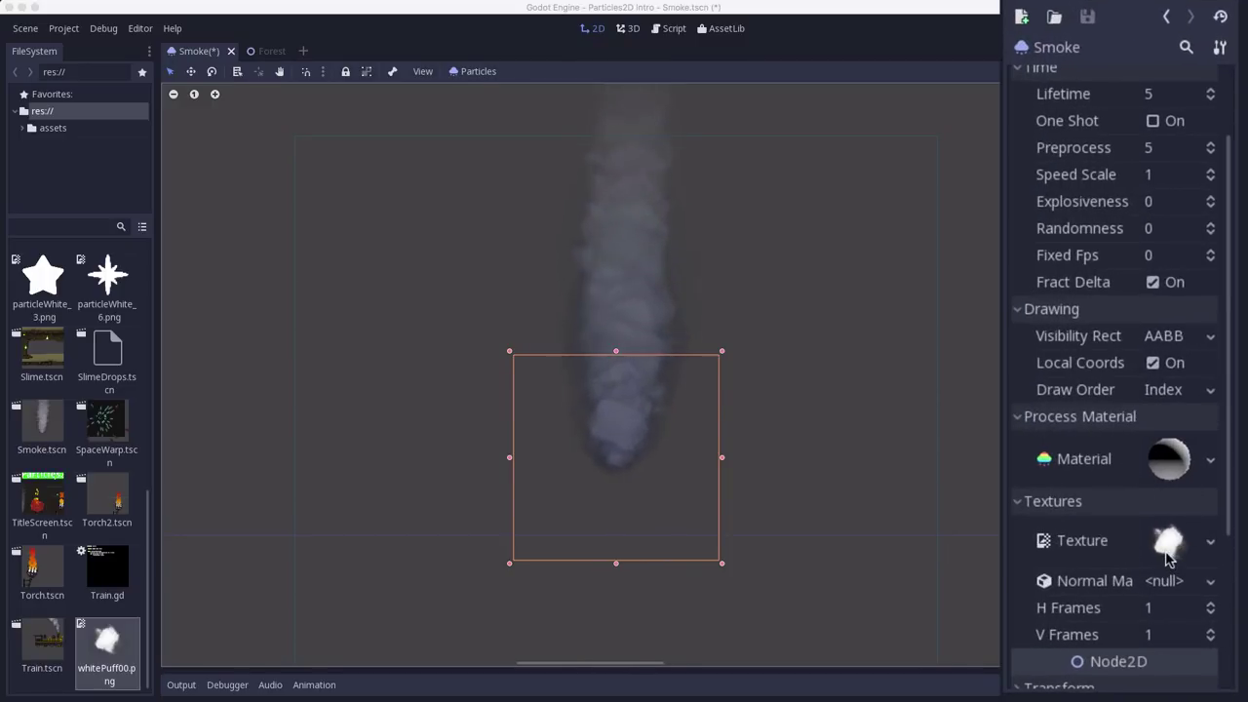
# Step: Inspect the smoke's whitePuff00.png texture, then return to the Smoke emitter's properties
pyautogui.click(1175, 546)
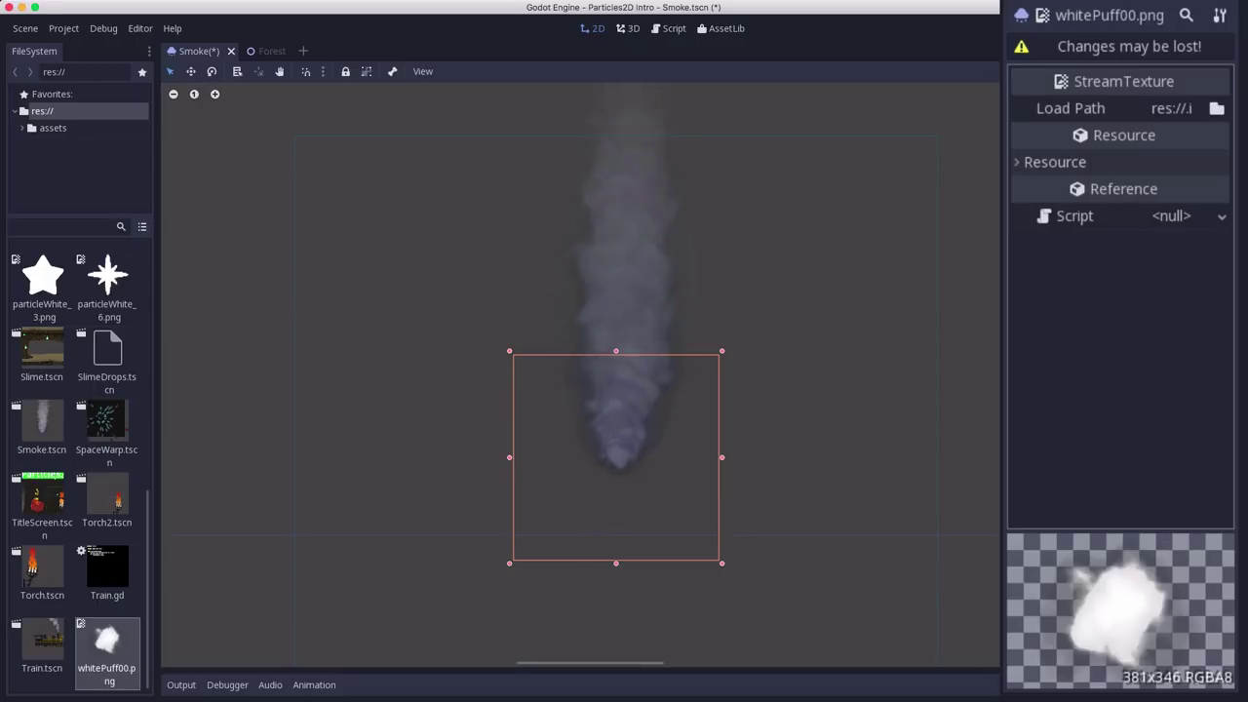
pyautogui.click(679, 339)
pyautogui.scroll(-3, 687, 331)
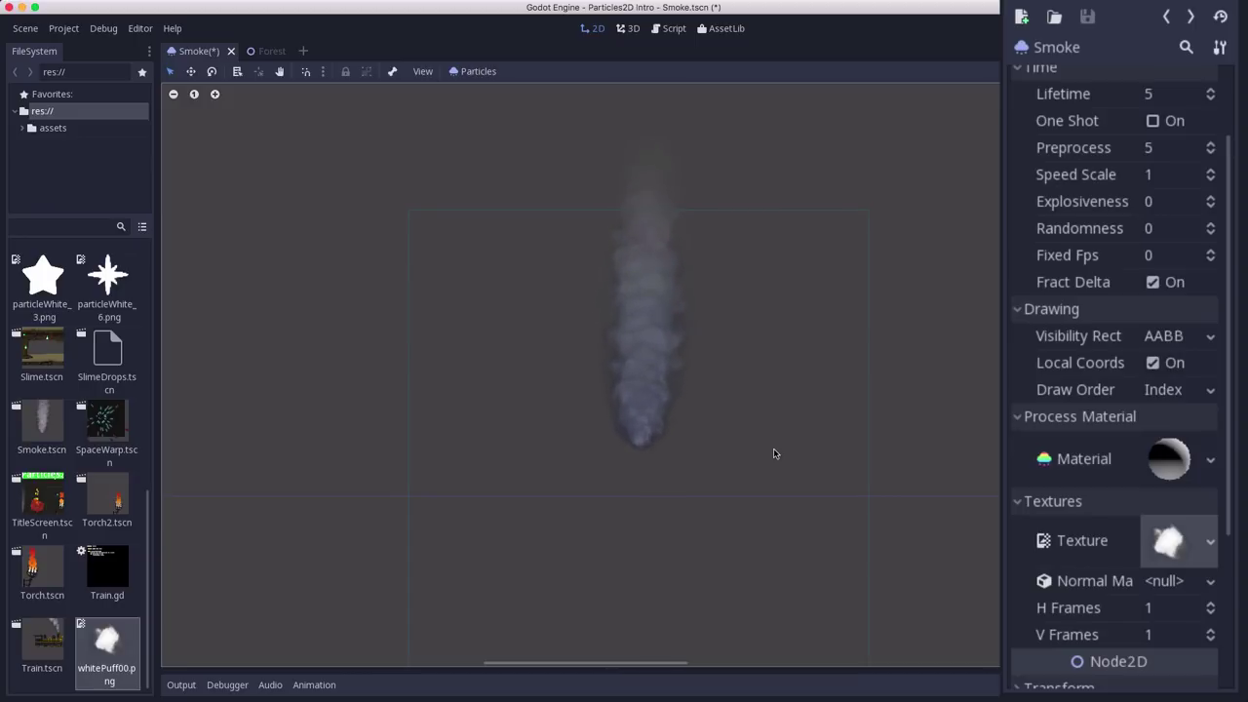
# Step: In the Forest scene, select the bgcolor4 background sprite, then the House instance
pyautogui.click(270, 54)
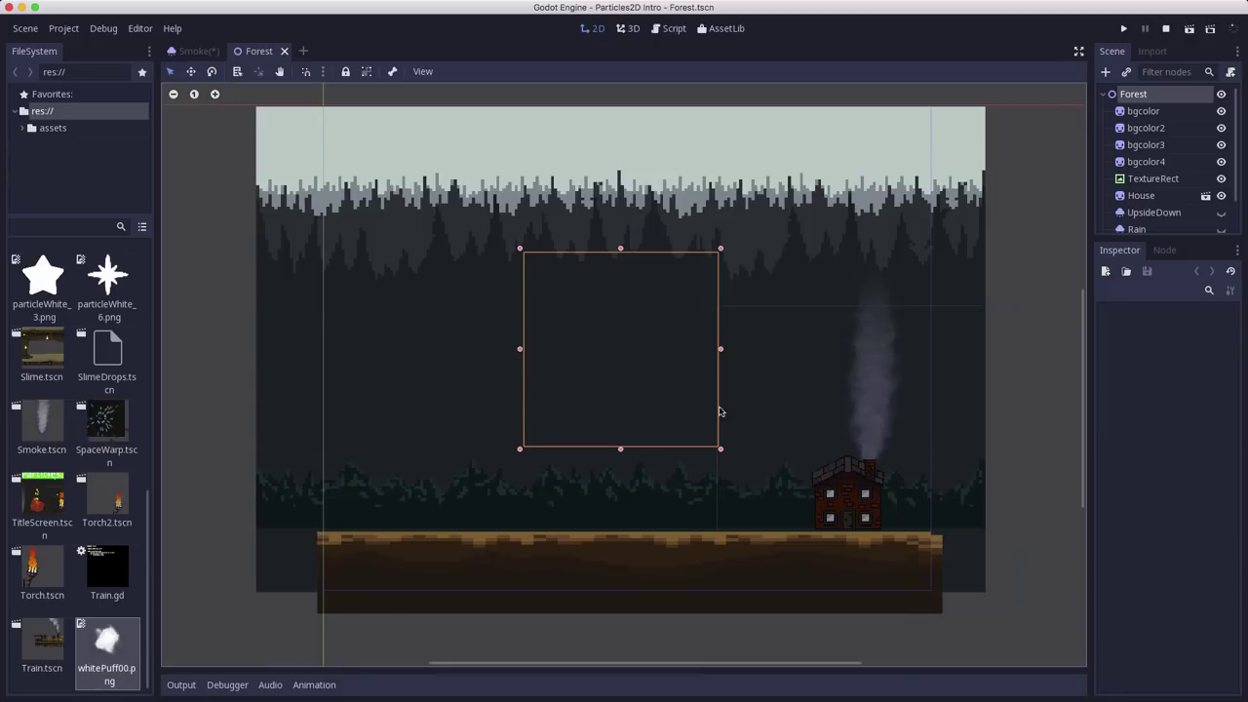
pyautogui.scroll(1, 895, 475)
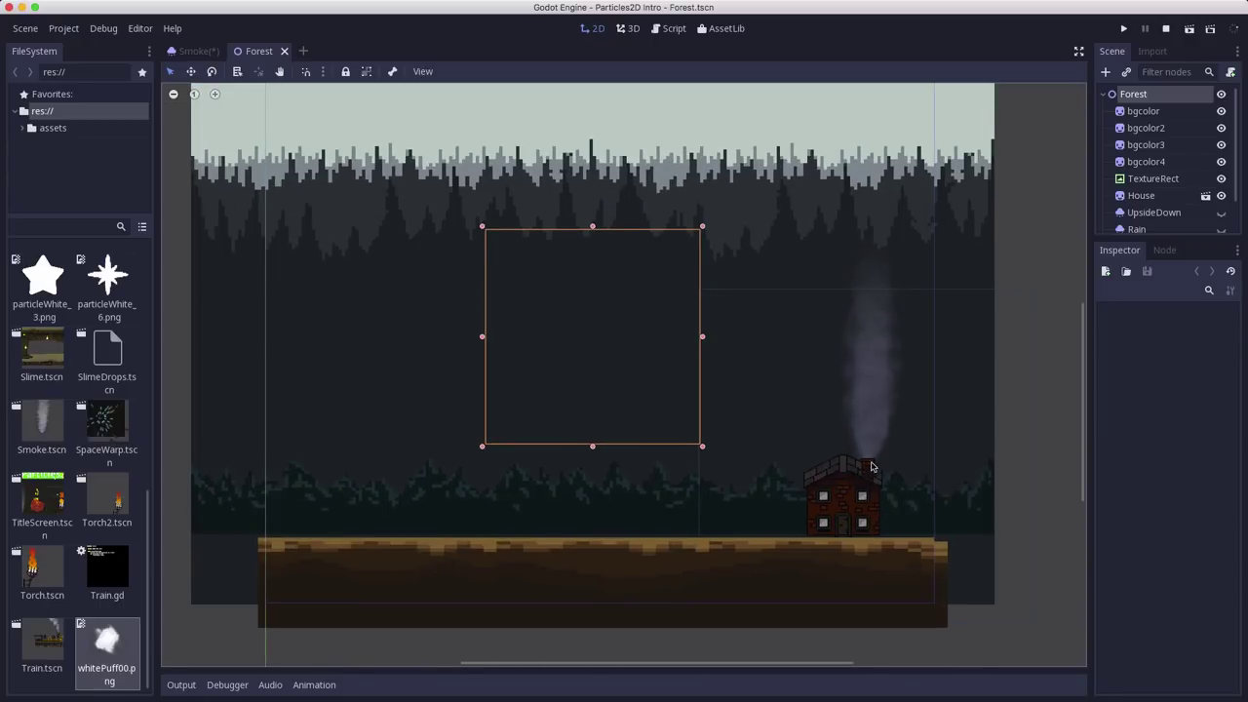
pyautogui.click(994, 491)
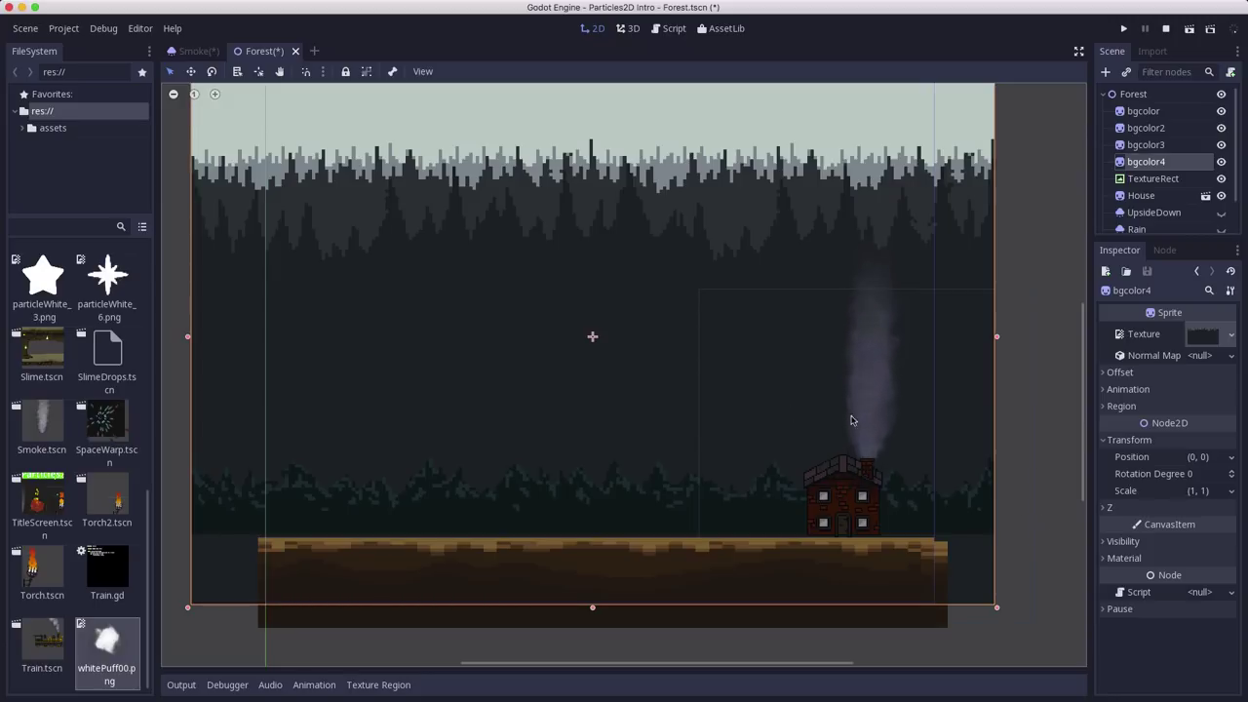
pyautogui.scroll(-1, 1163, 195)
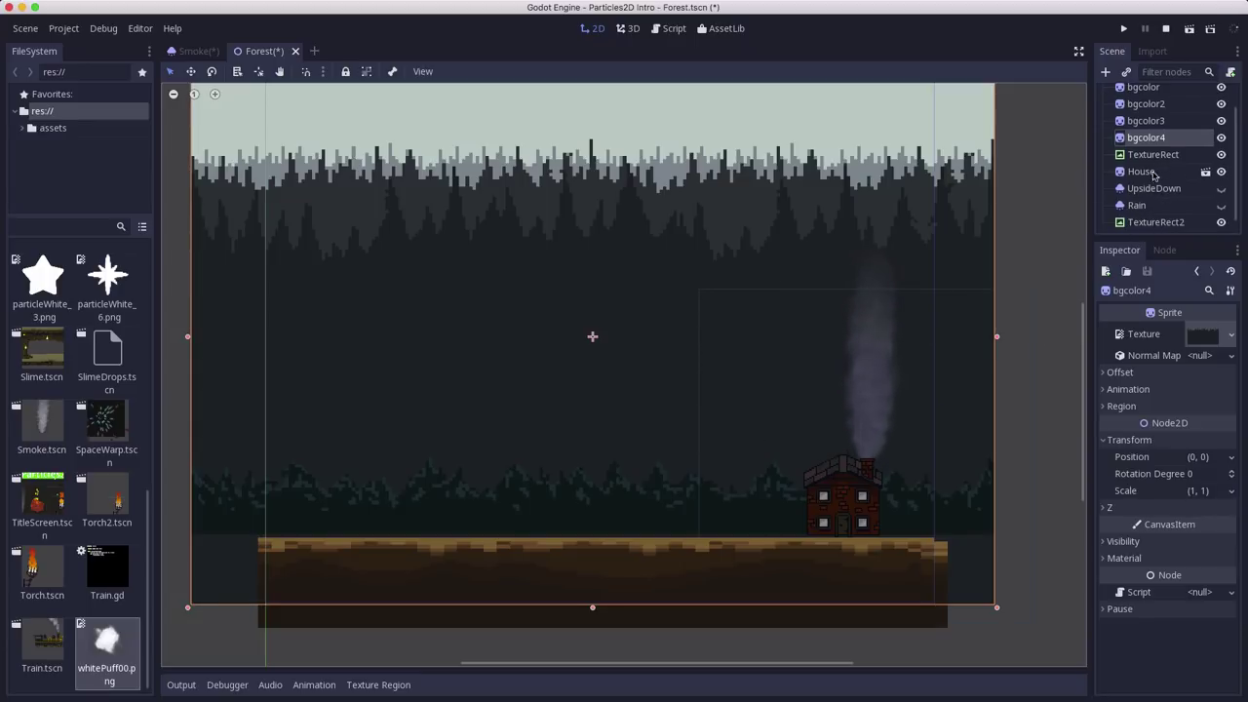
pyautogui.click(1143, 172)
# Step: Open the House scene and turn on Show Behind Parent for its Smoke emitter
pyautogui.click(1206, 172)
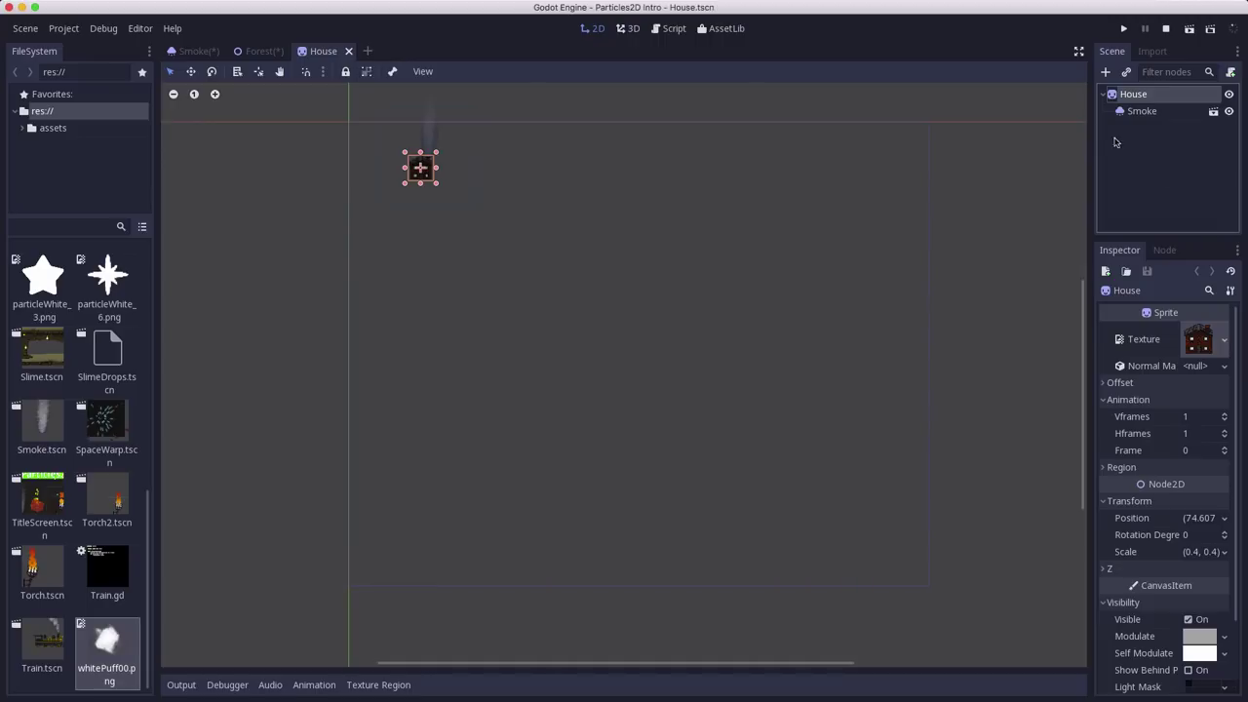
pyautogui.click(1142, 111)
pyautogui.scroll(8, 335, 179)
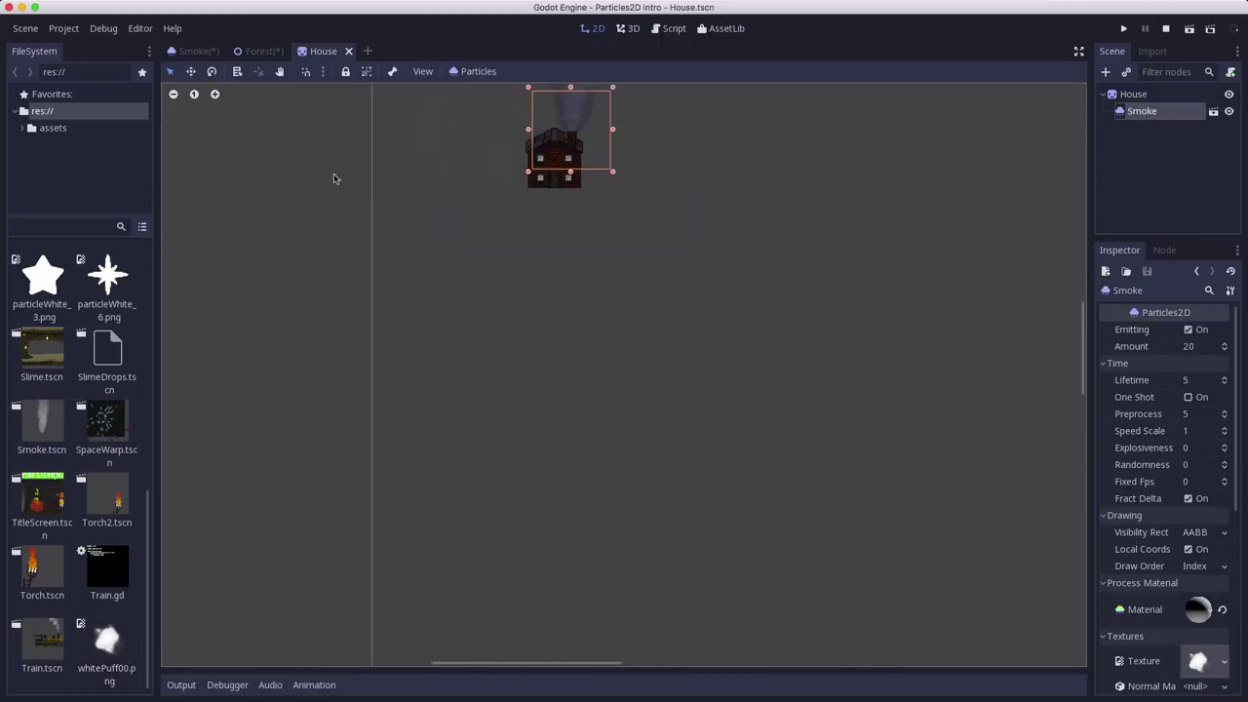
pyautogui.moveTo(666, 194); pyautogui.dragTo(621, 262, button='middle')
pyautogui.scroll(3, 710, 254)
pyautogui.hscroll(3, 710, 255)
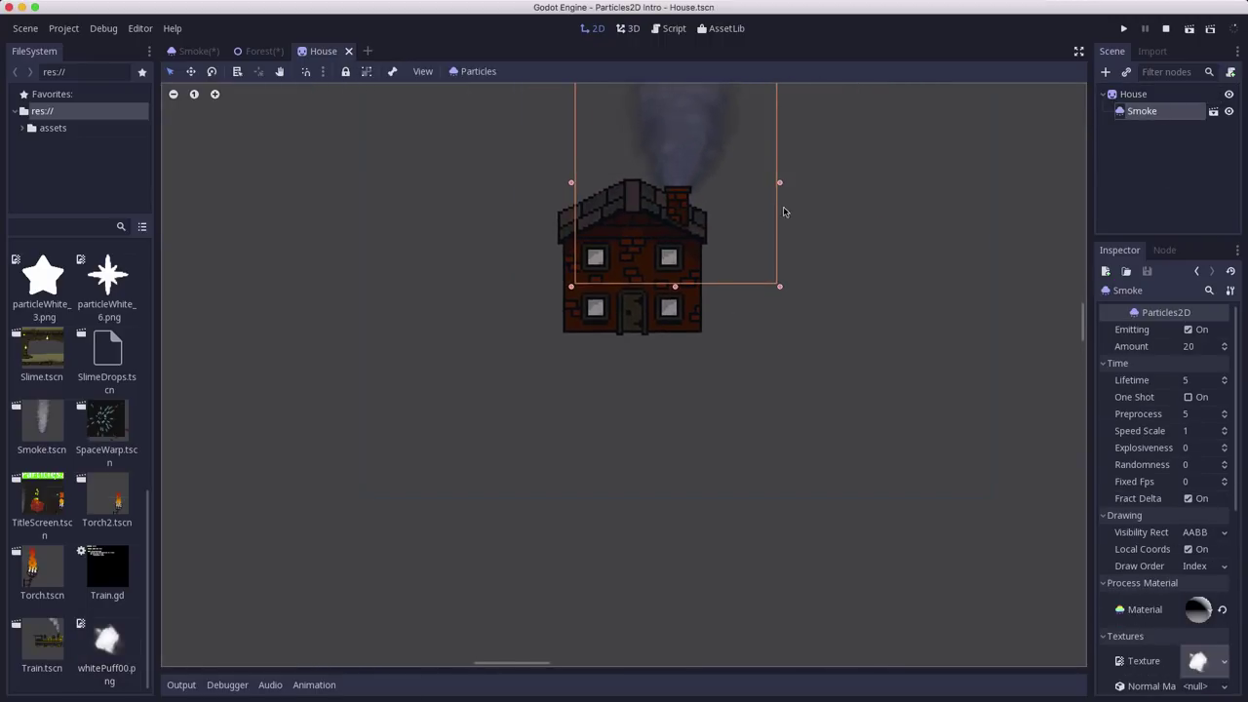
pyautogui.scroll(3, 708, 299)
pyautogui.hscroll(1, 709, 299)
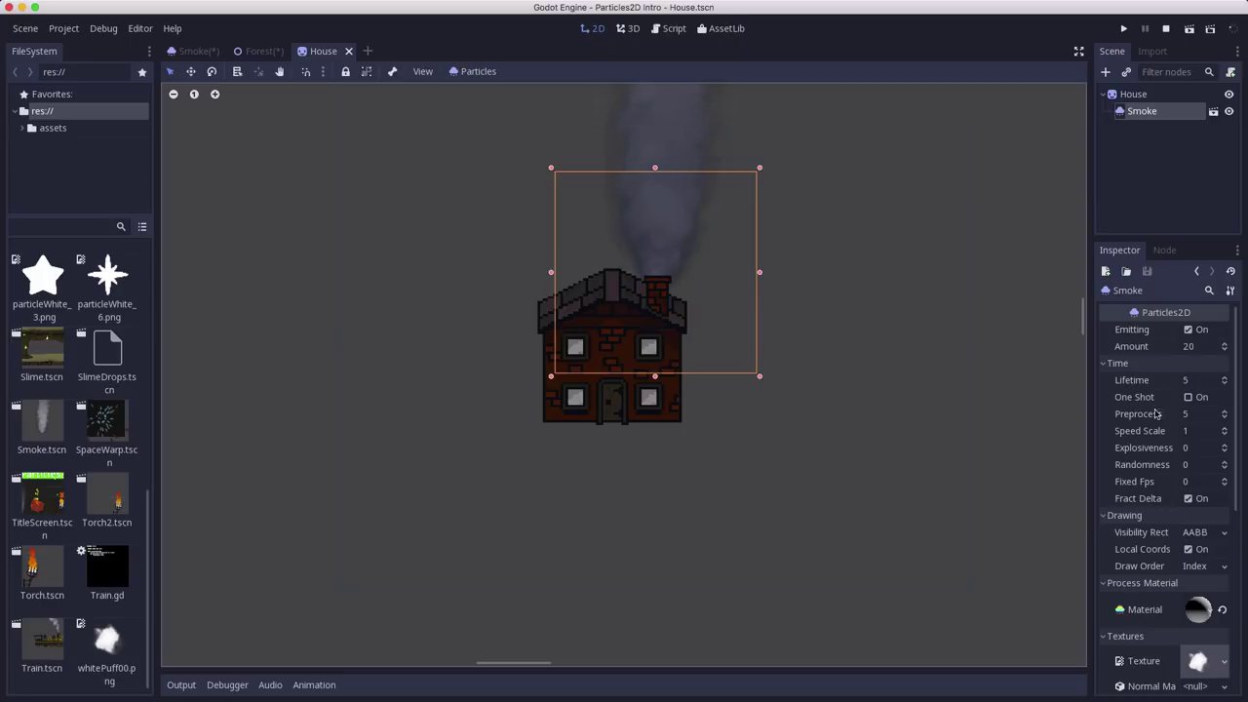
pyautogui.scroll(-6, 1156, 414)
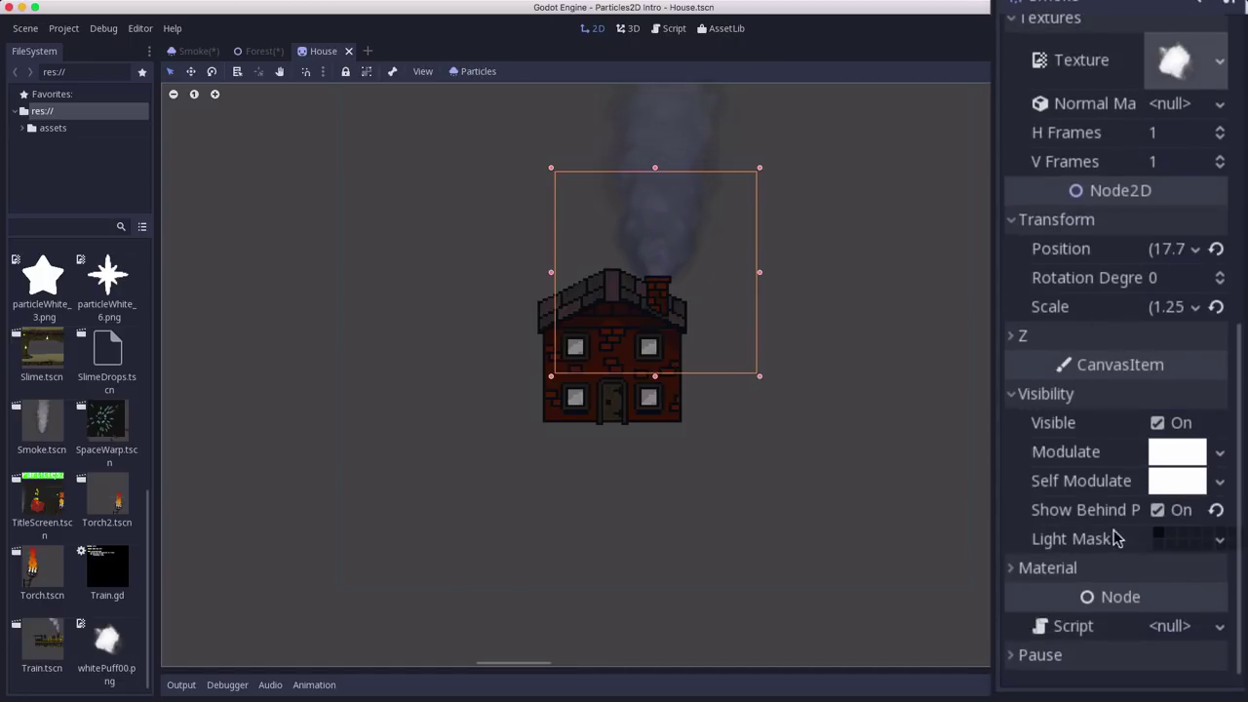
pyautogui.click(1157, 511)
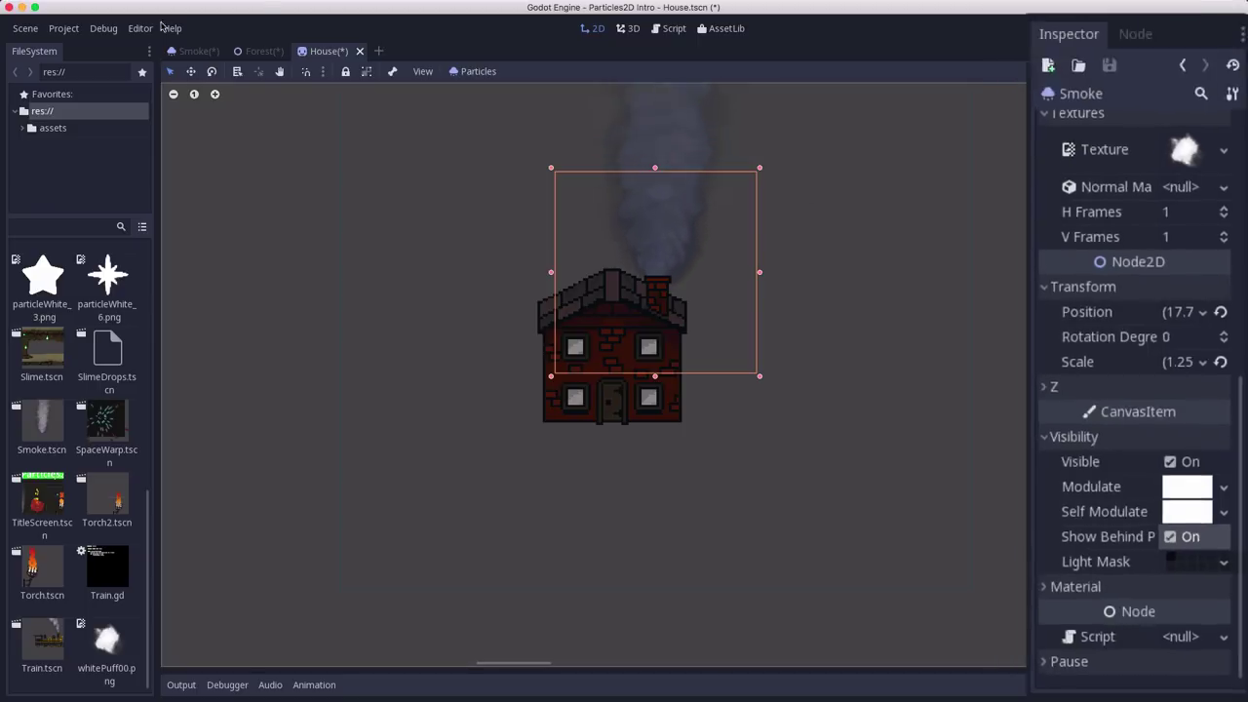
# Step: Save the House scene, close its tab, and save the Forest scene
pyautogui.hotkey('ctrl', 's')
pyautogui.click(361, 50)
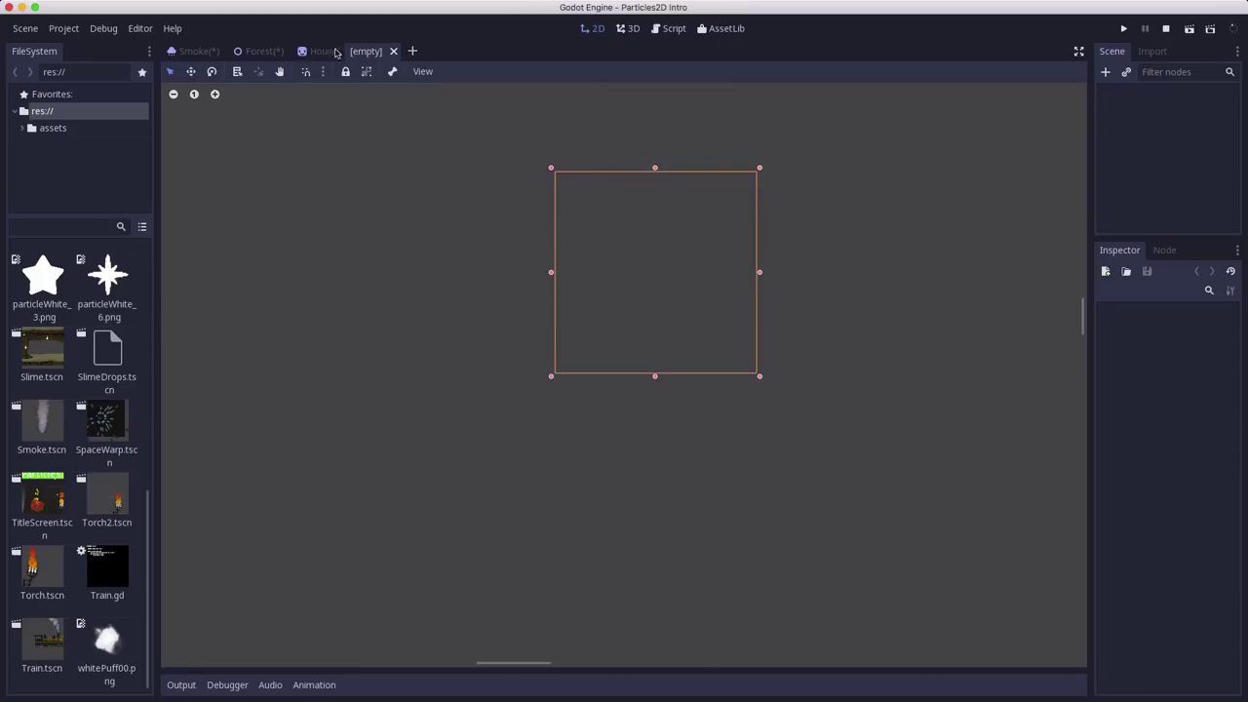
pyautogui.click(339, 51)
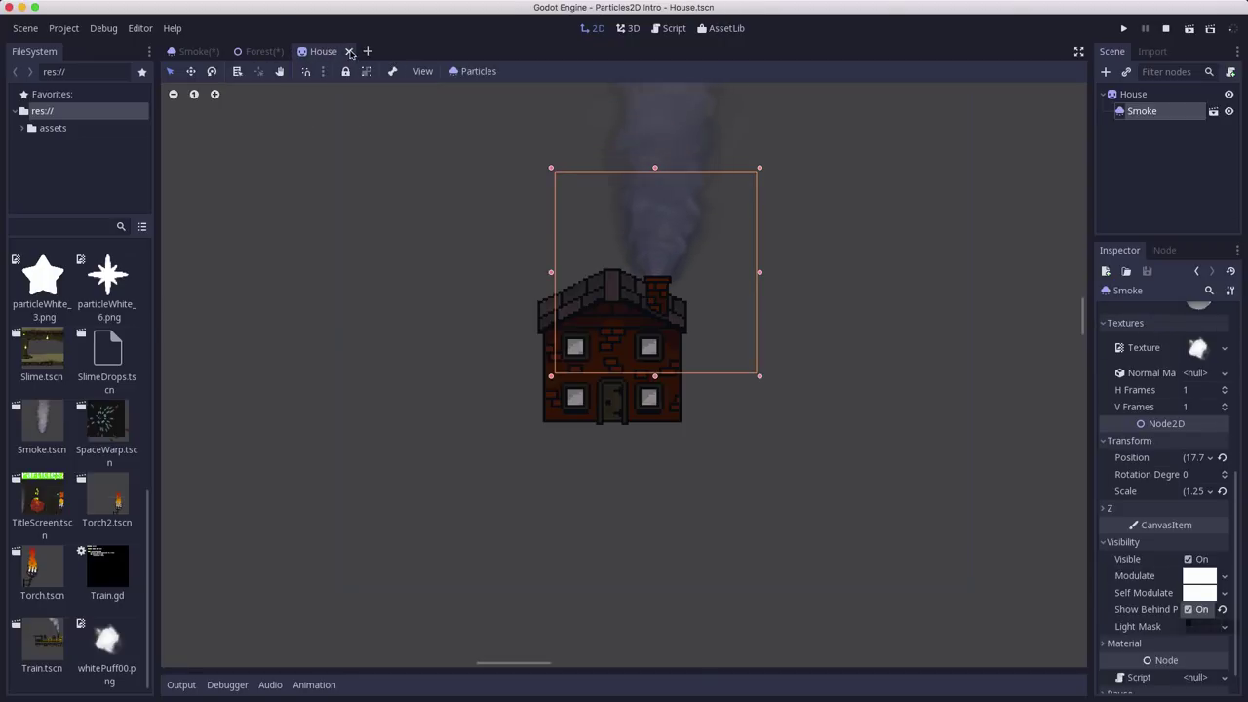
pyautogui.click(349, 51)
pyautogui.hotkey('ctrl', 's')
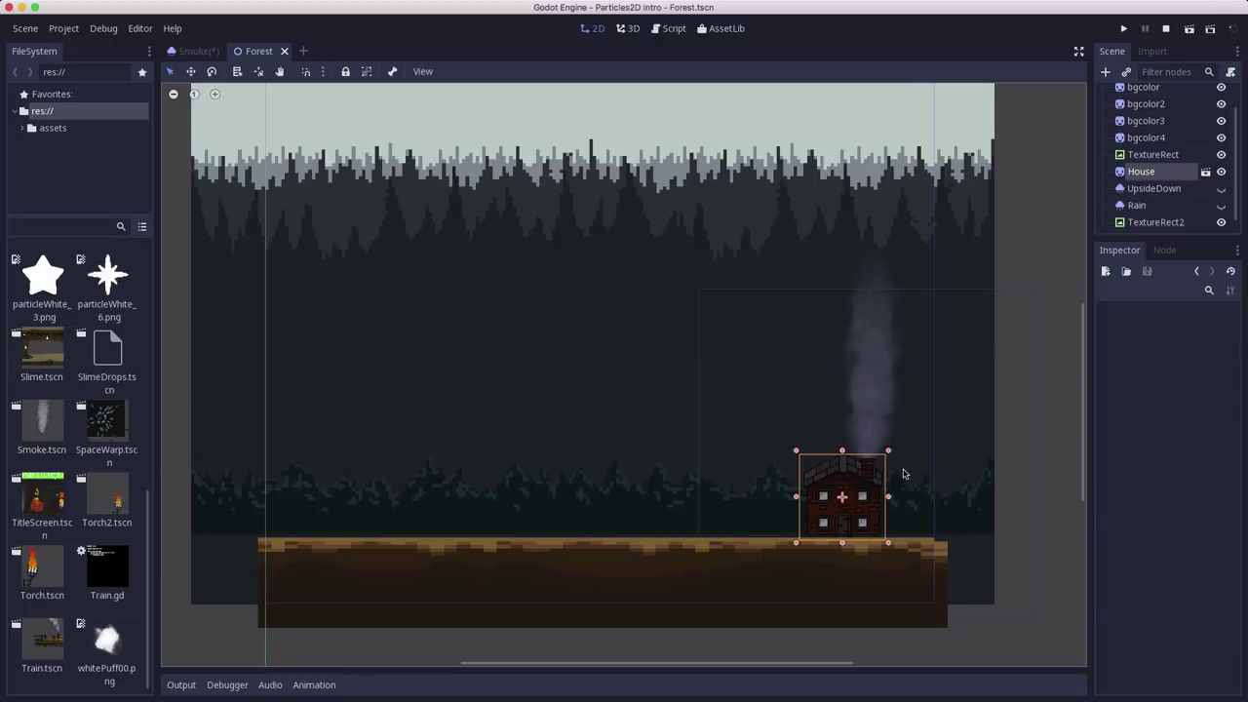
pyautogui.scroll(2, 903, 474)
pyautogui.scroll(-3, 903, 474)
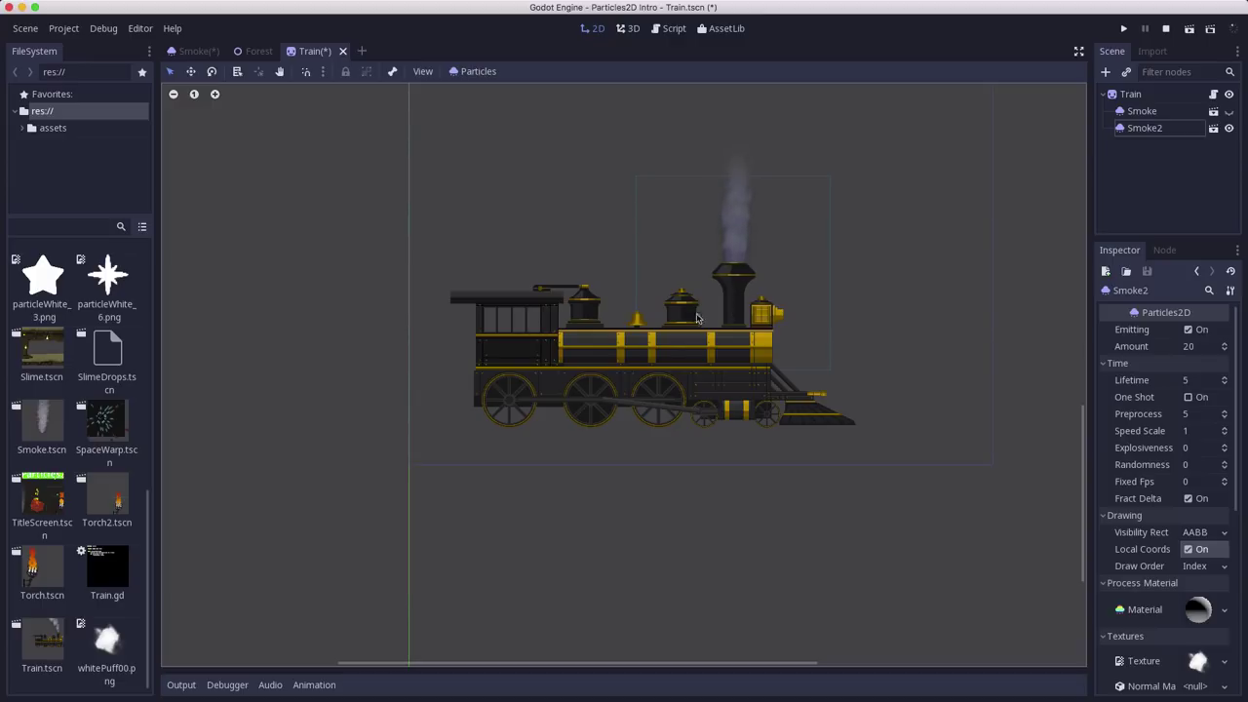
# Step: Turn off Smoke2's Local Coords and drag the train to watch its smoke trail behind
pyautogui.moveTo(685, 360)
pyautogui.mouseDown()
pyautogui.moveTo(756, 363)
pyautogui.moveTo(478, 353)
pyautogui.moveTo(921, 325)
pyautogui.moveTo(458, 384)
pyautogui.moveTo(839, 384)
pyautogui.moveTo(481, 410)
pyautogui.moveTo(617, 393)
pyautogui.moveTo(492, 367)
pyautogui.moveTo(698, 381)
pyautogui.moveTo(678, 387)
pyautogui.moveTo(682, 352)
pyautogui.mouseUp()
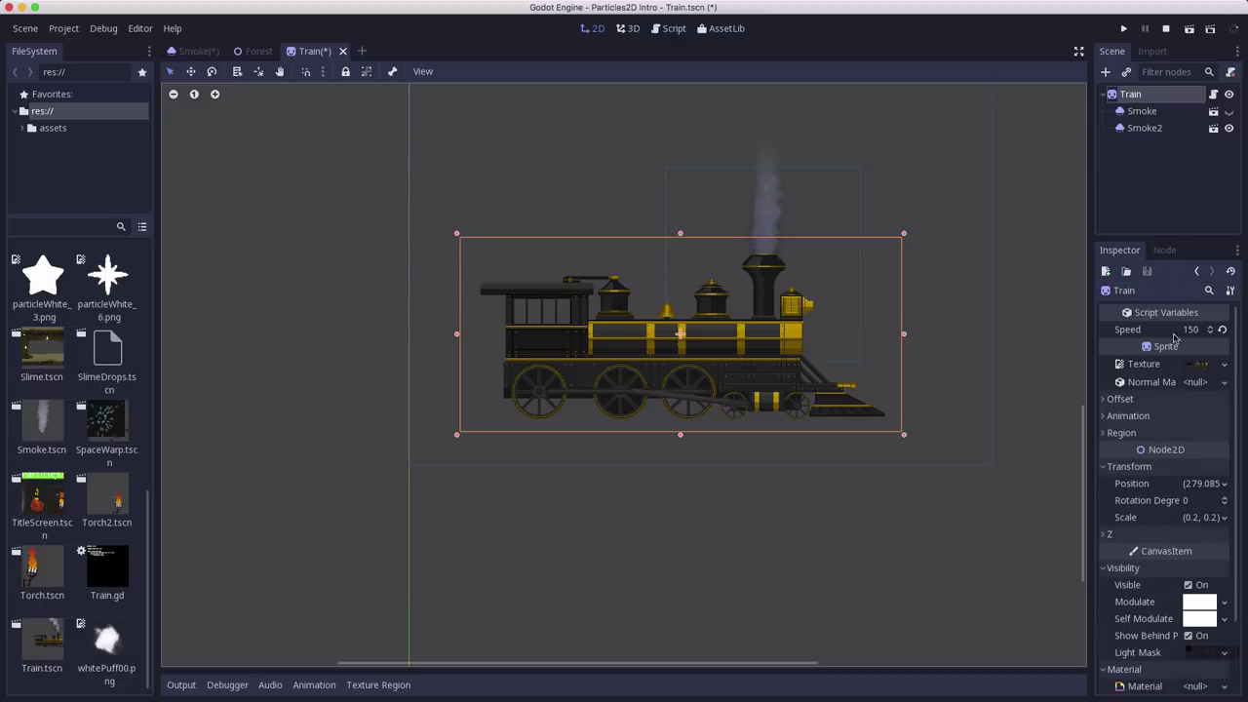
pyautogui.press('Down')
pyautogui.press('Down')
pyautogui.scroll(-2, 1183, 495)
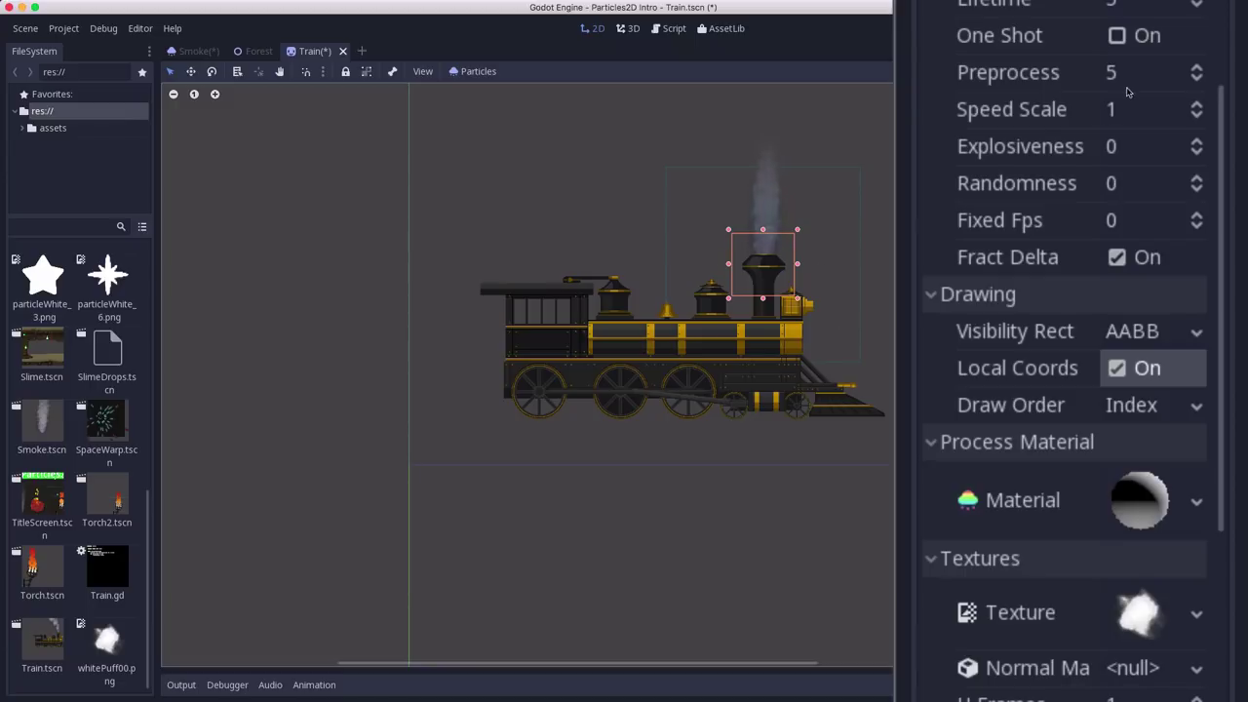
pyautogui.click(1116, 369)
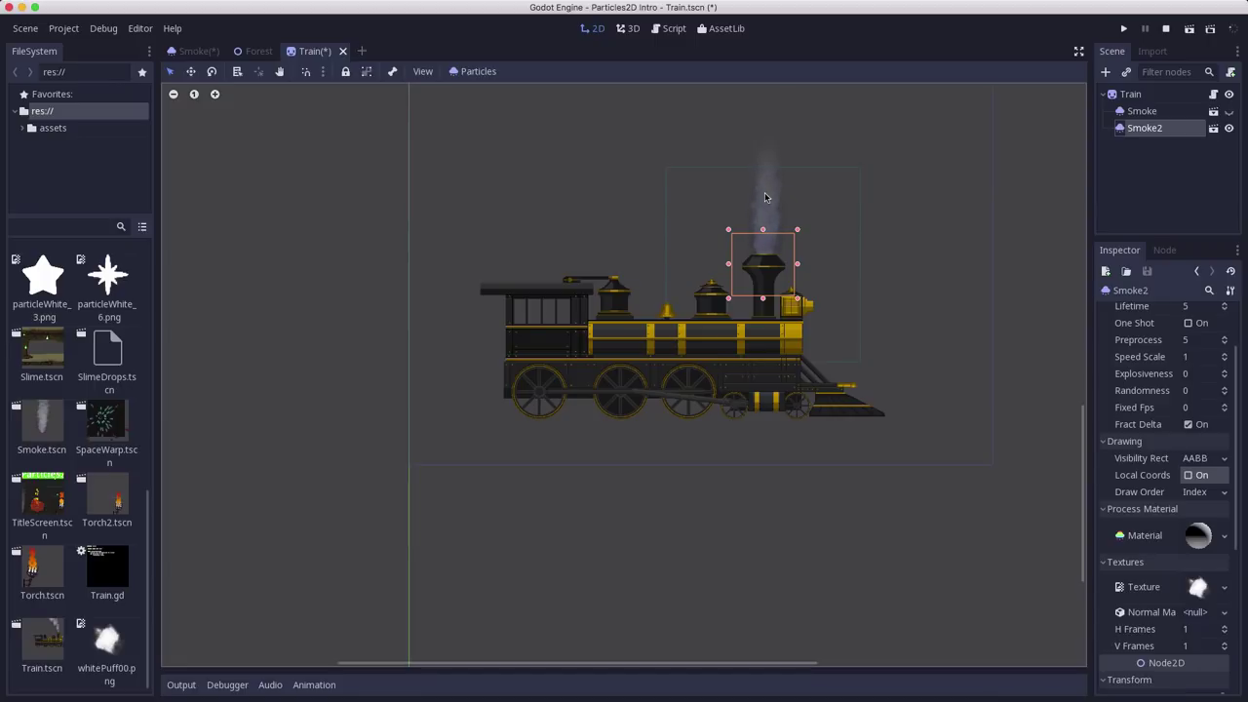
pyautogui.moveTo(677, 353); pyautogui.dragTo(648, 355)
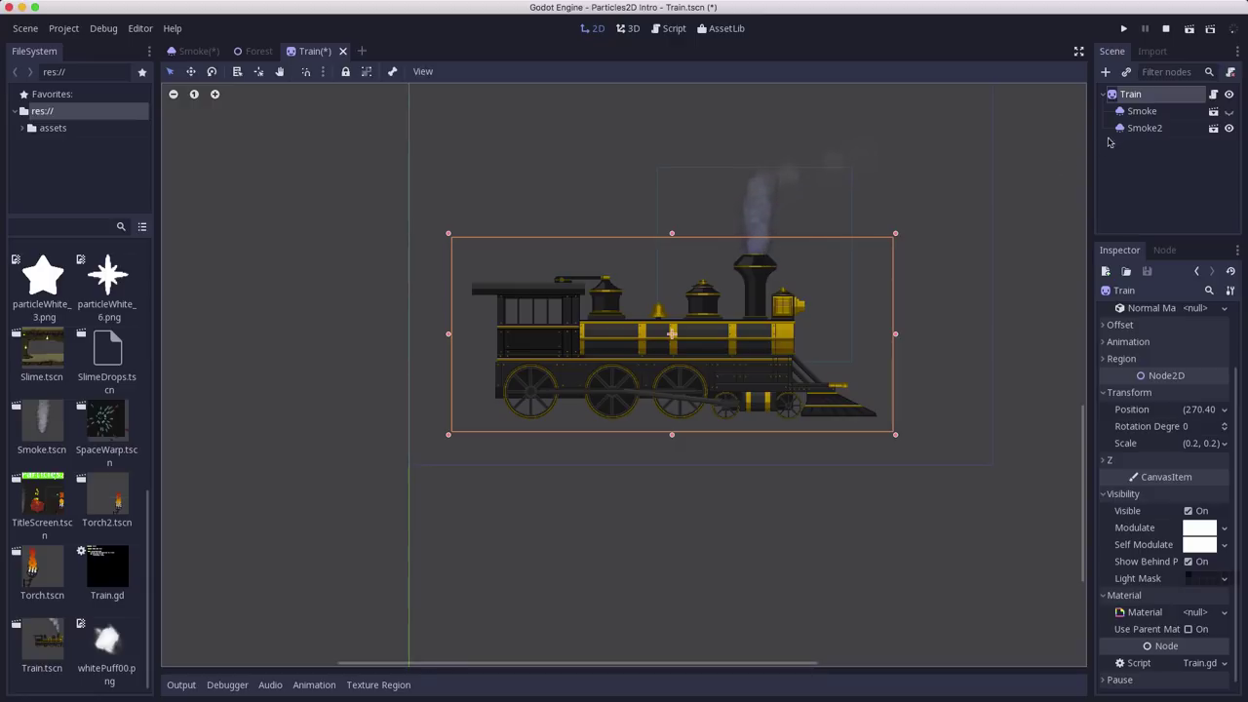
# Step: Show the Smoke emitter, hide Smoke2, then test-run the Train scene and close the game
pyautogui.click(1229, 113)
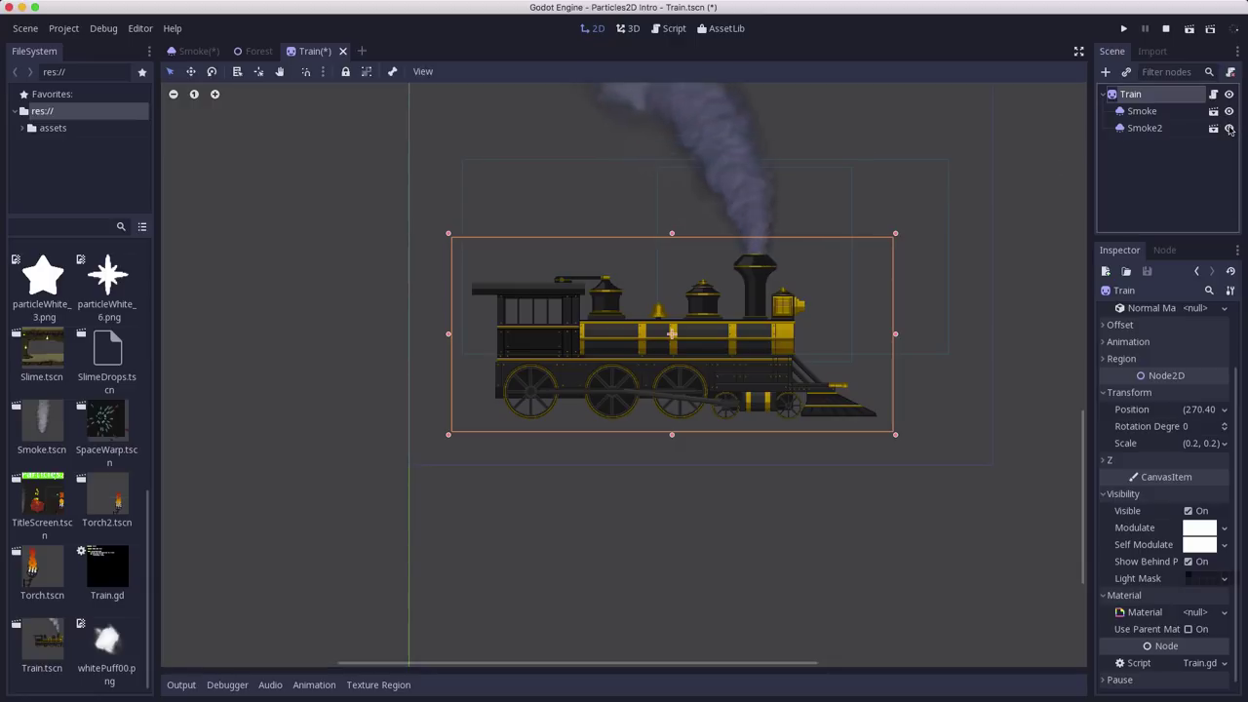
pyautogui.click(1229, 127)
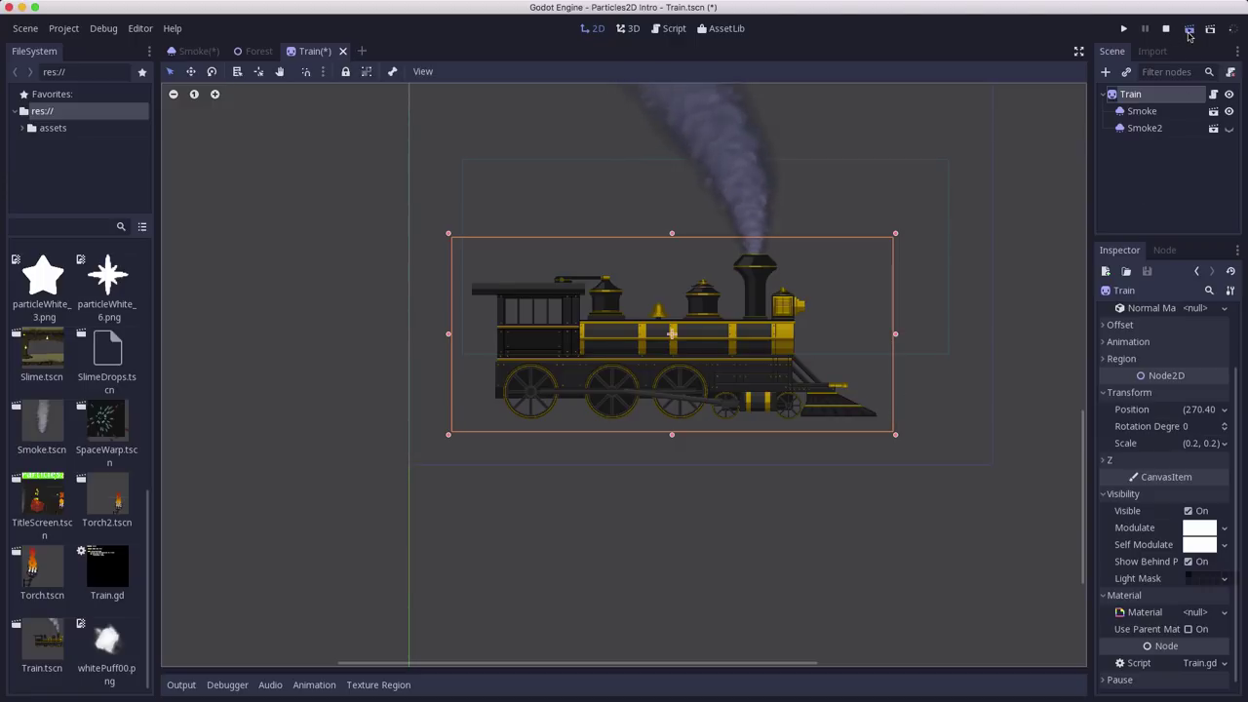
pyautogui.click(1189, 30)
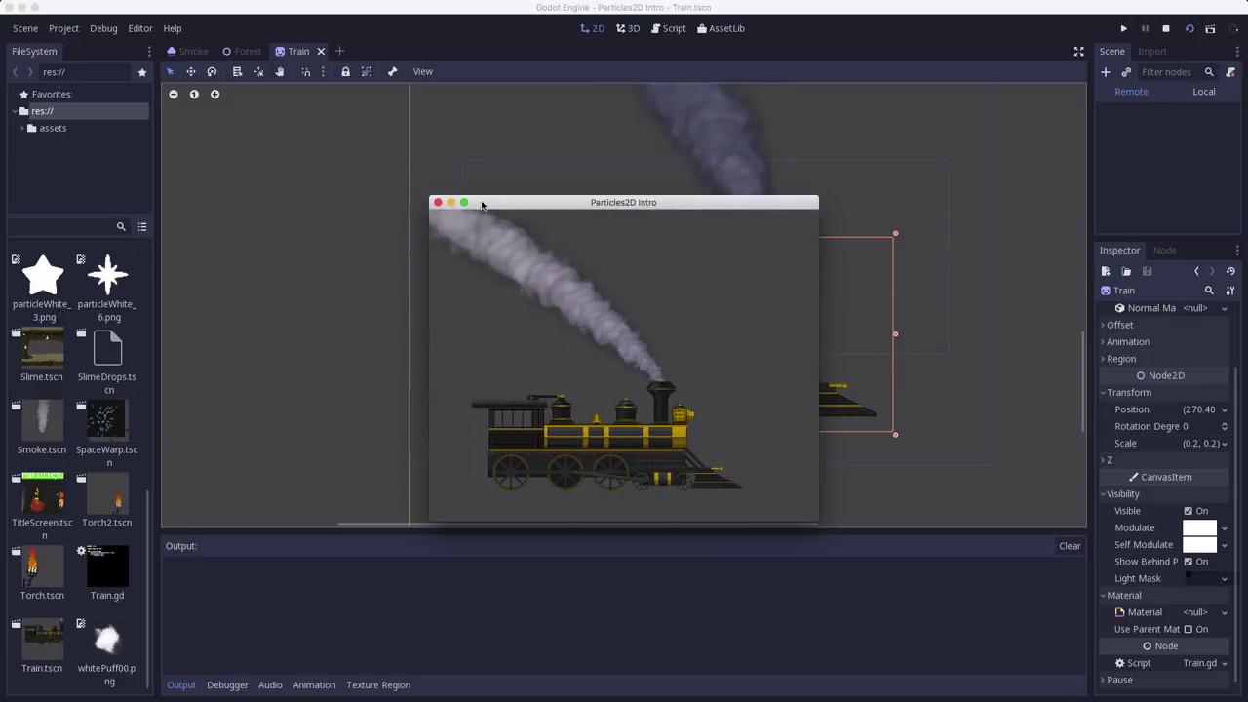
pyautogui.click(438, 202)
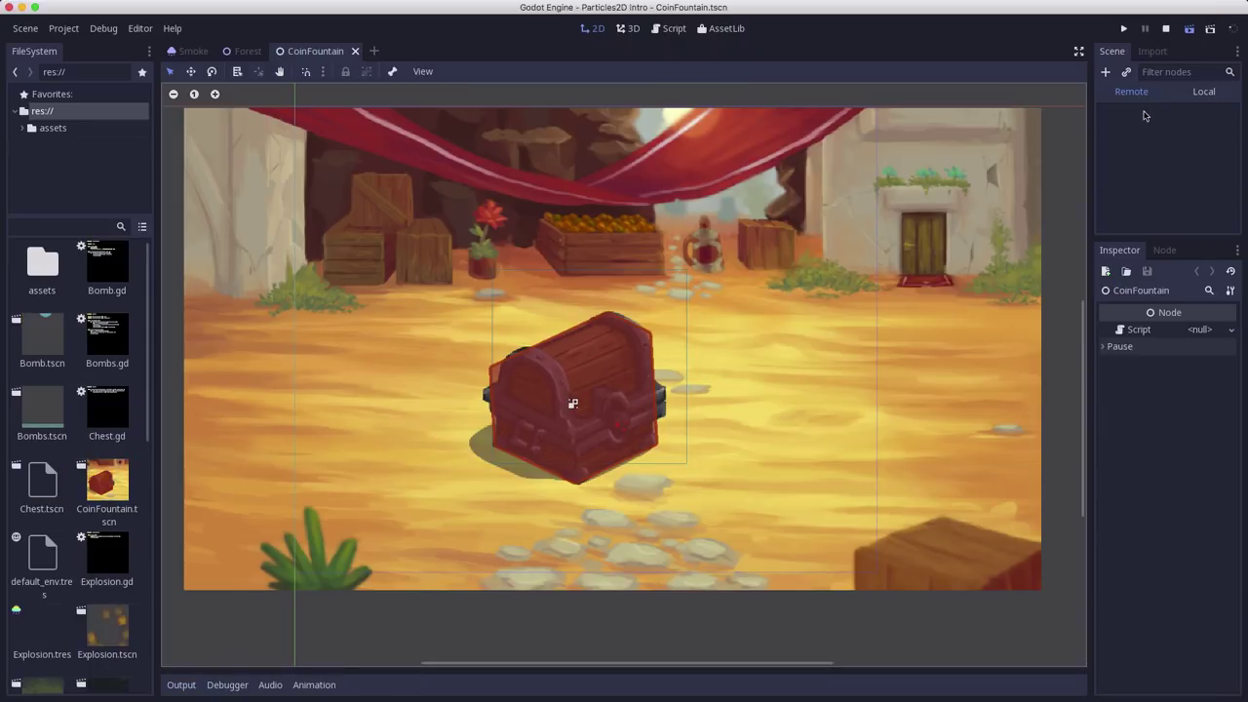
# Step: Test-run CoinFountain, clicking the chest three times to burst coins, then close the game
pyautogui.click(1165, 32)
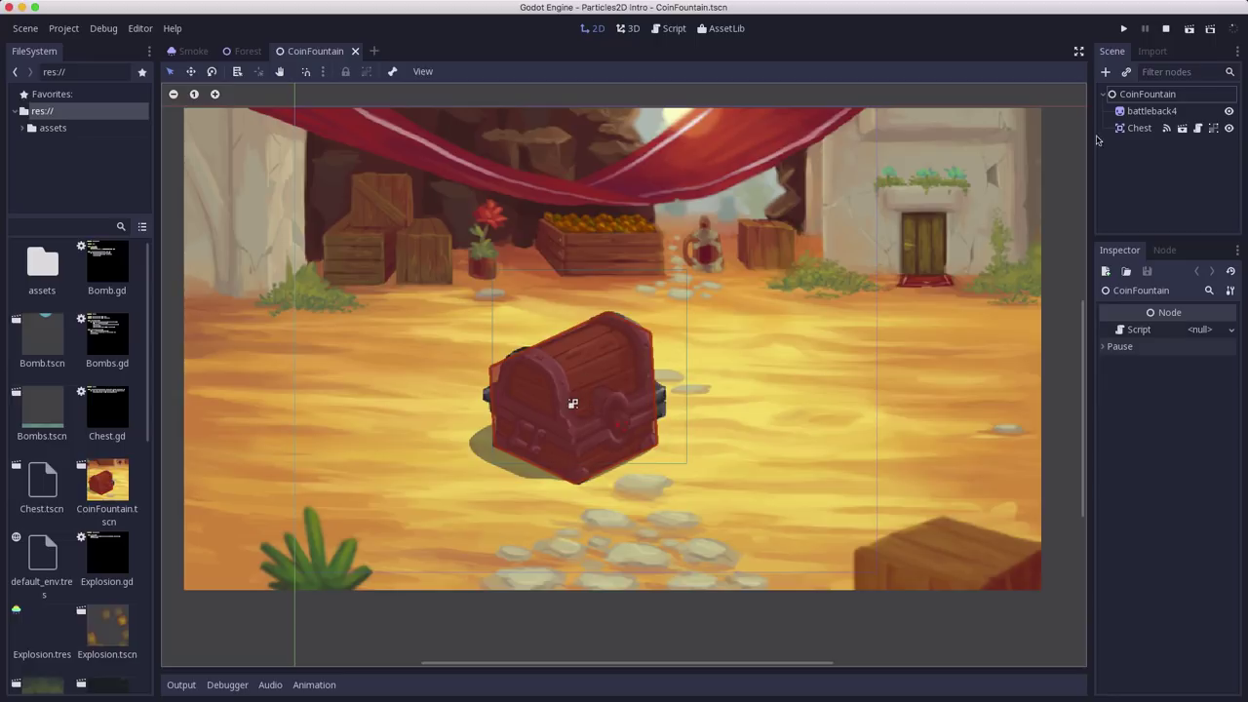
pyautogui.click(1190, 30)
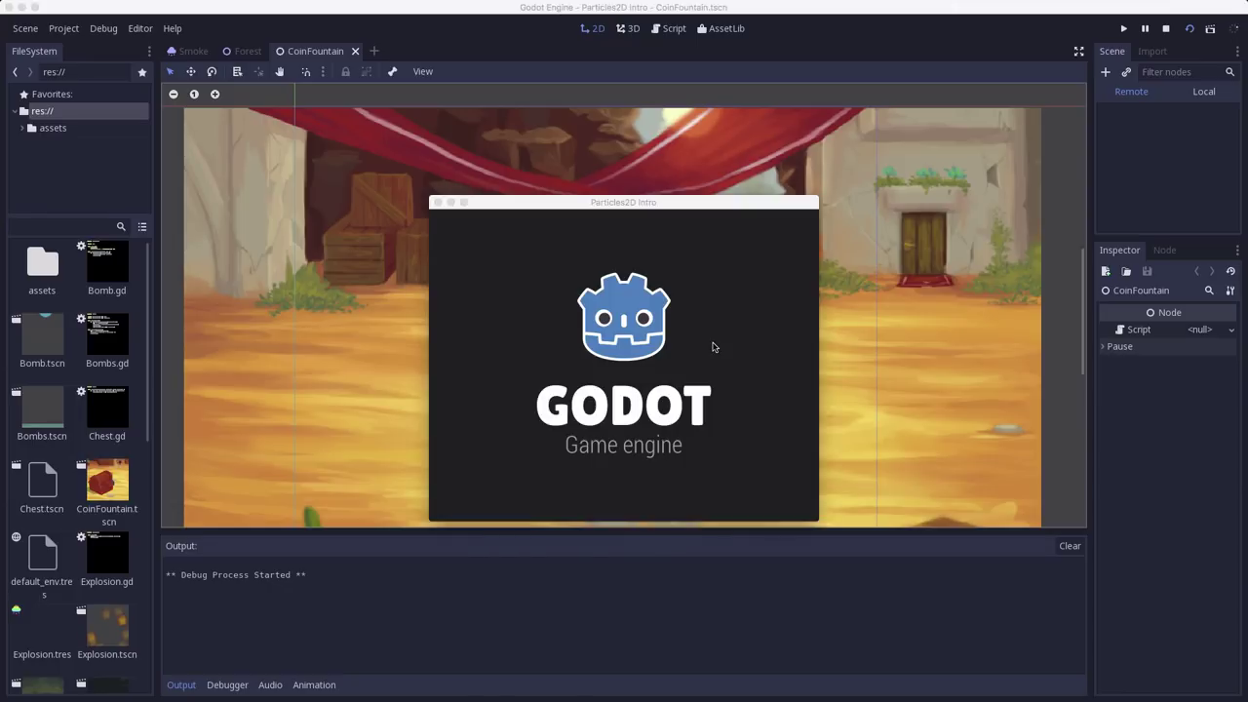
pyautogui.click(636, 425)
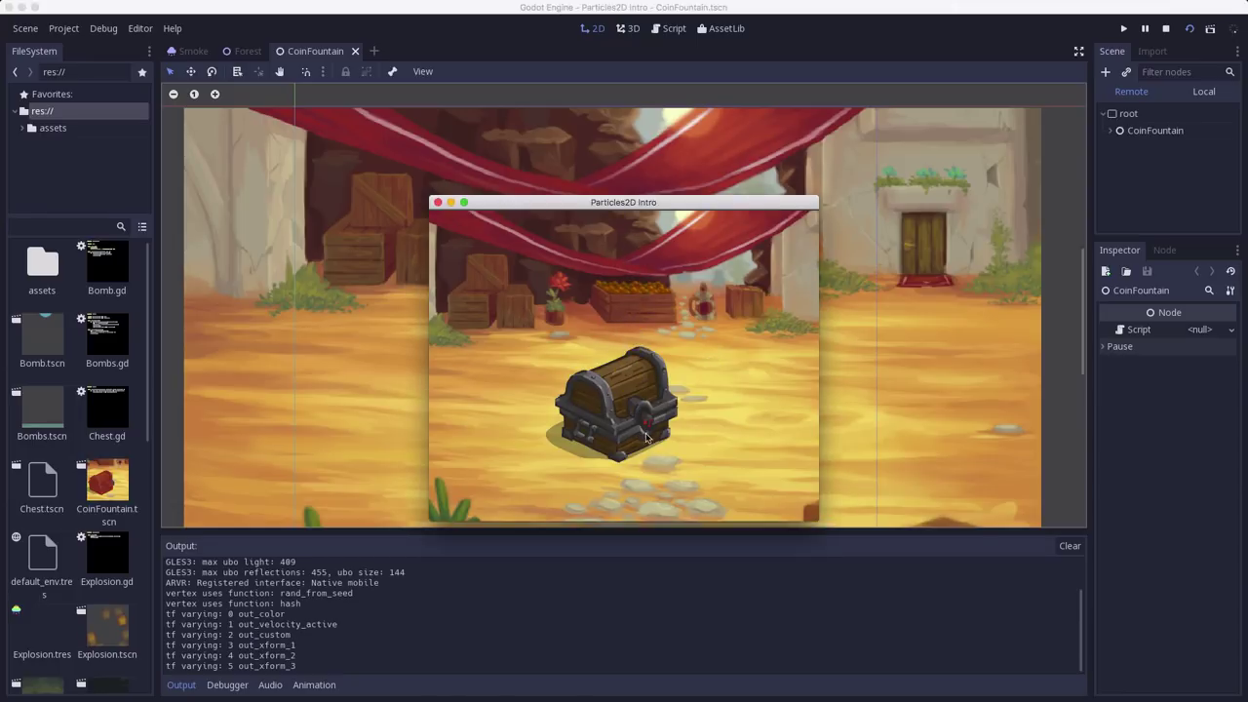
pyautogui.click(627, 409)
pyautogui.click(624, 411)
pyautogui.click(438, 203)
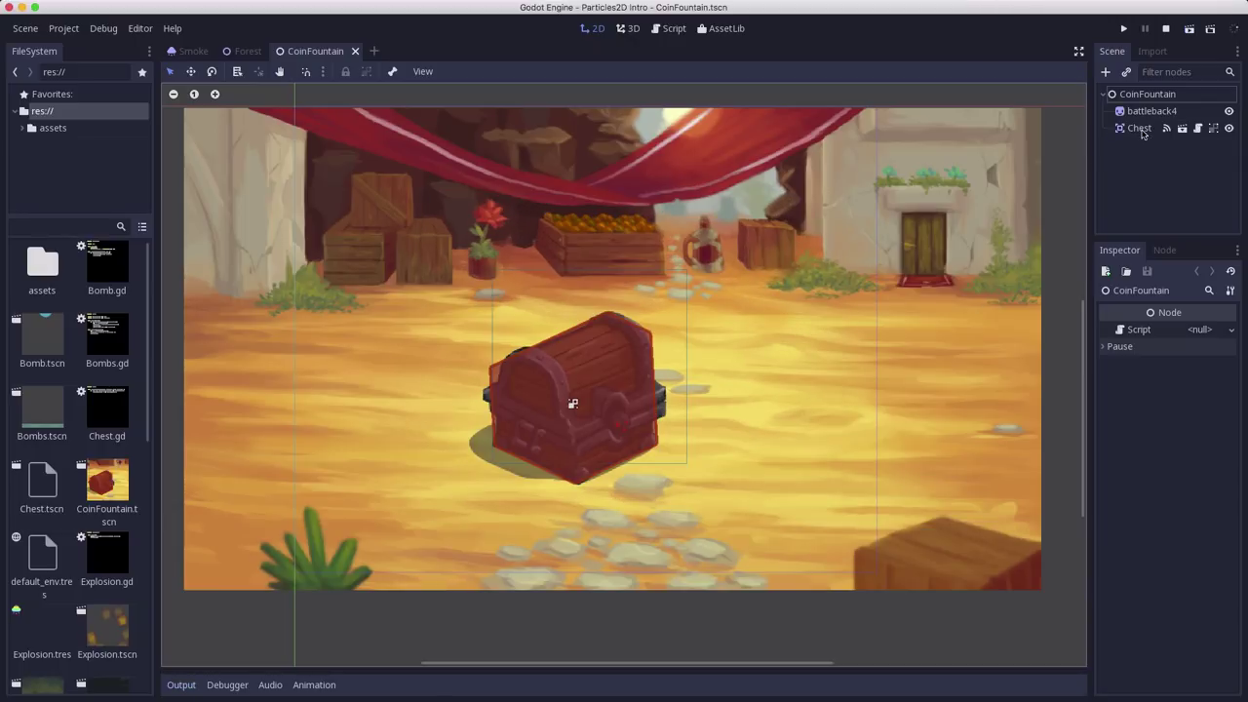
# Step: Select the Chest's Coins particles and switch them to continuous emission with Emitting on
pyautogui.click(1182, 129)
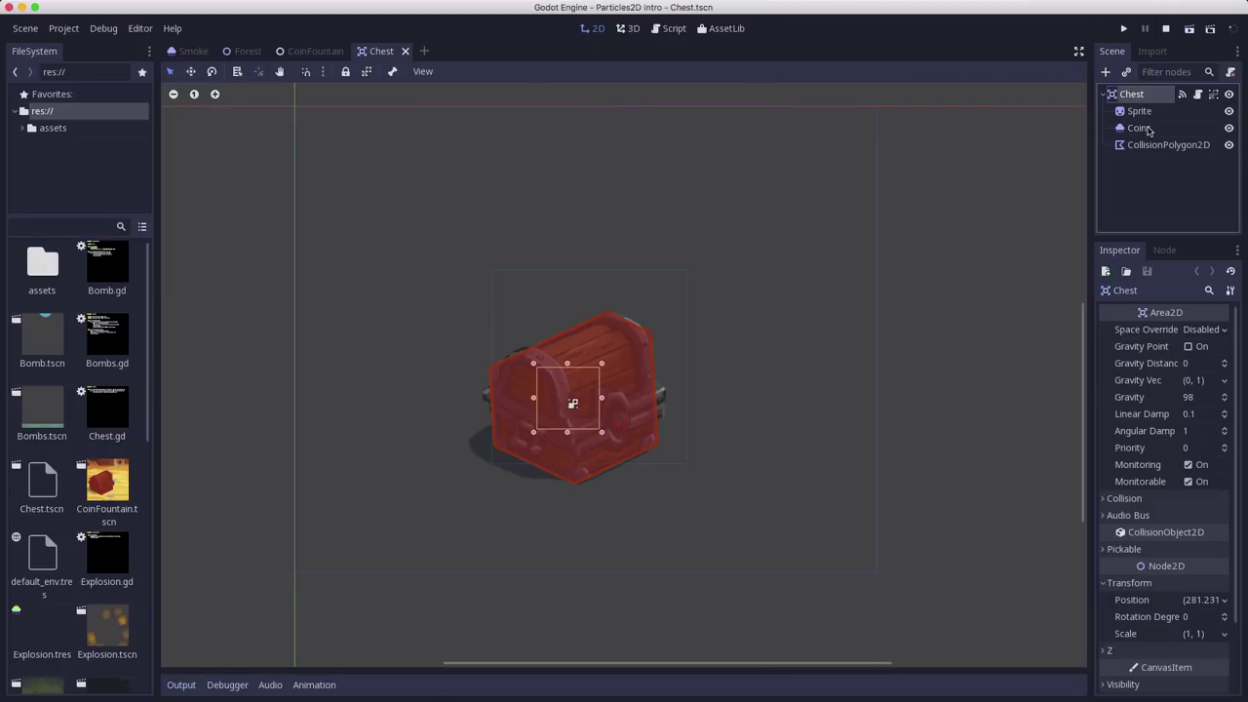
pyautogui.click(1147, 129)
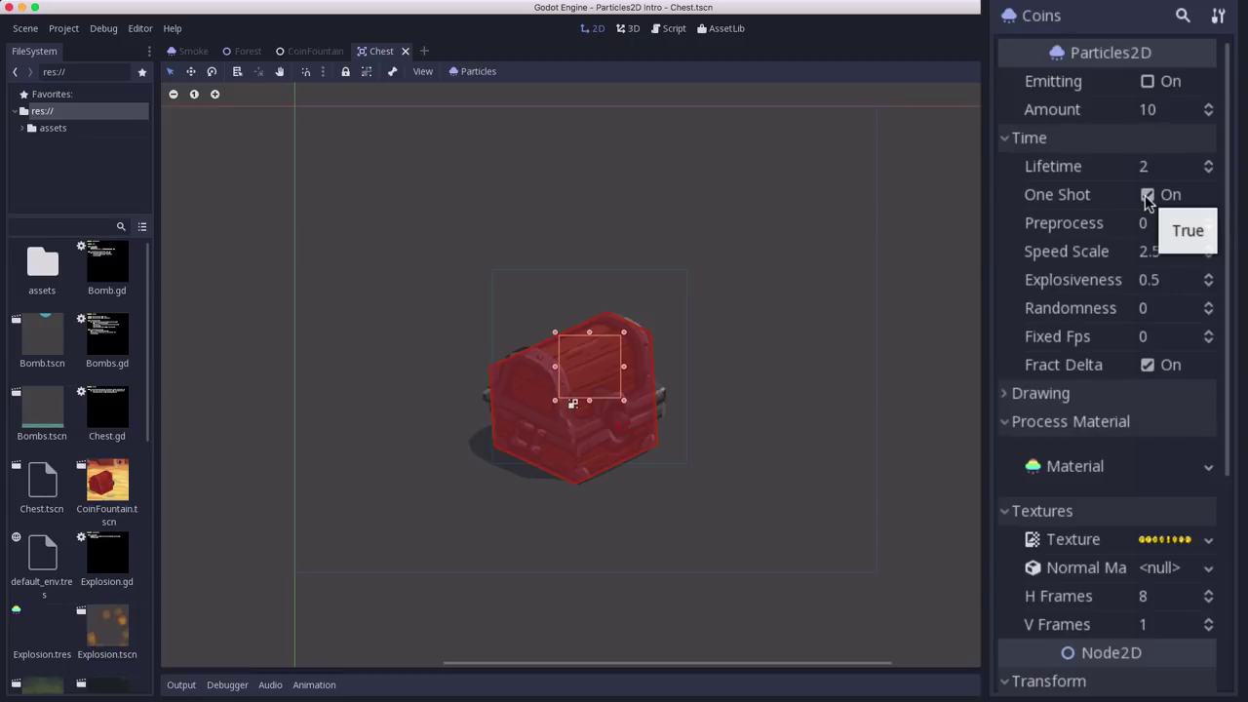
pyautogui.click(1148, 83)
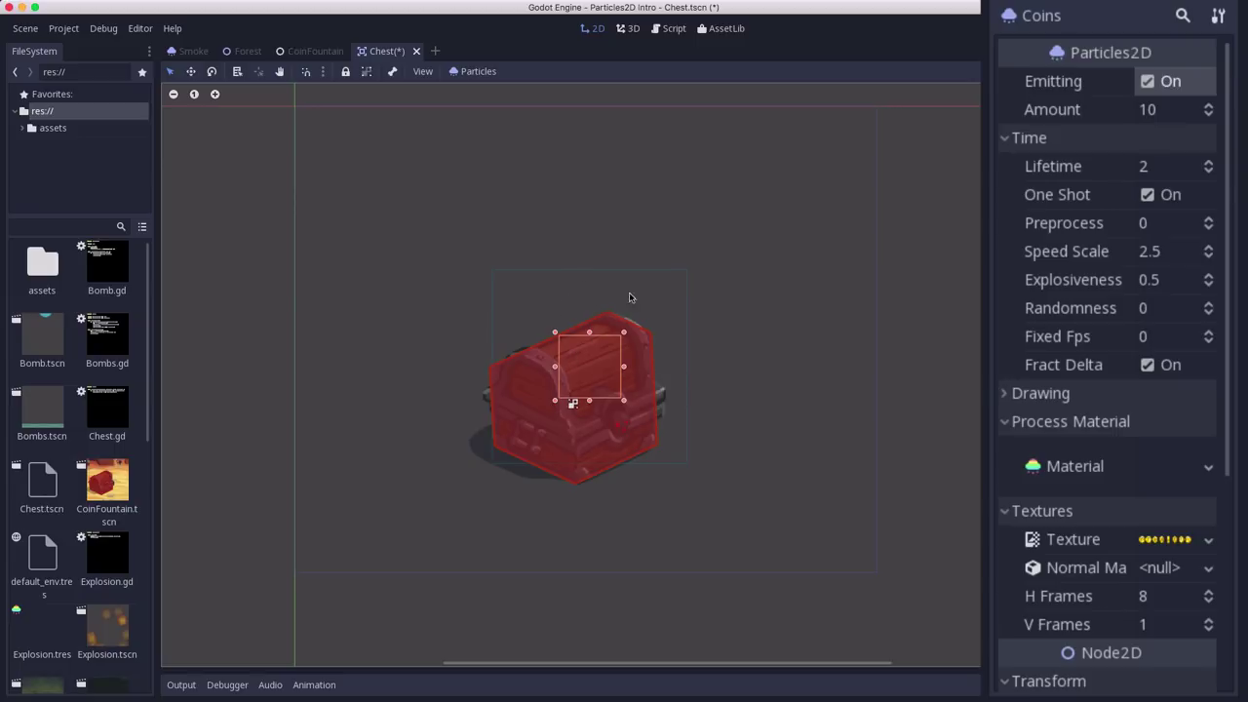
pyautogui.click(1147, 196)
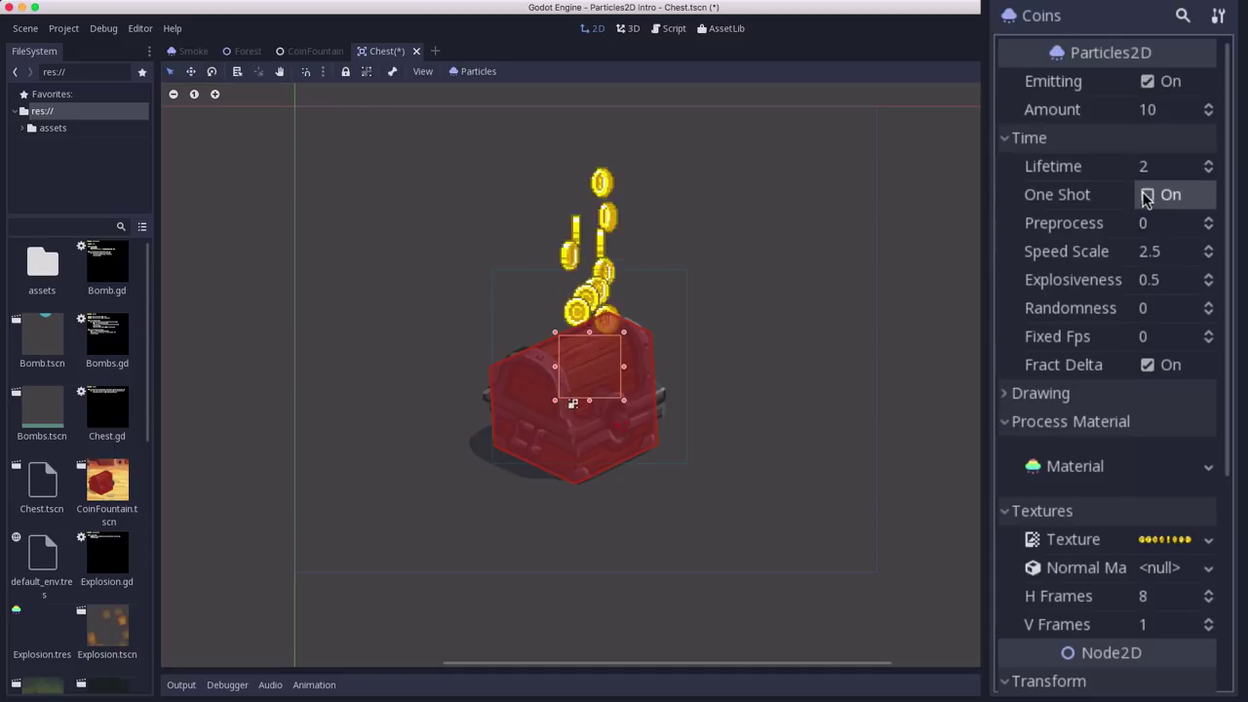
# Step: Try Coins Explosiveness 1 and 0, settle on 0.5, re-enable One Shot and turn Emitting off
pyautogui.click(1165, 280)
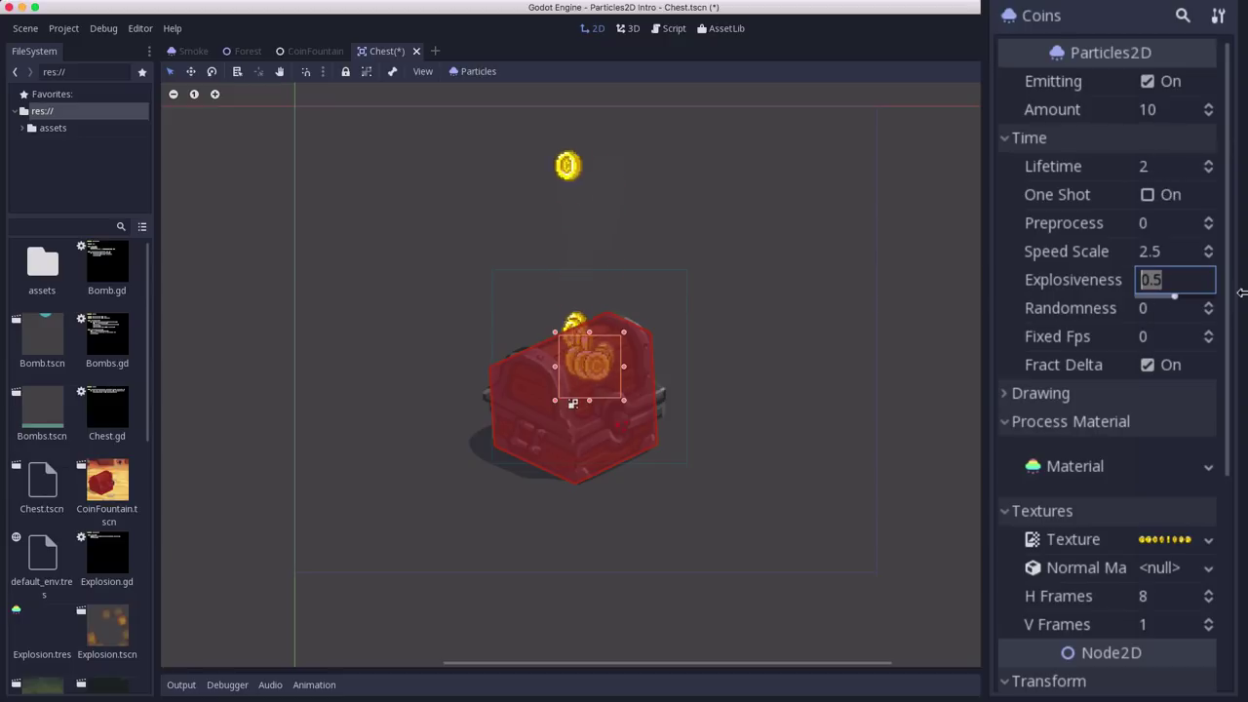
pyautogui.write('1')
pyautogui.press('Return')
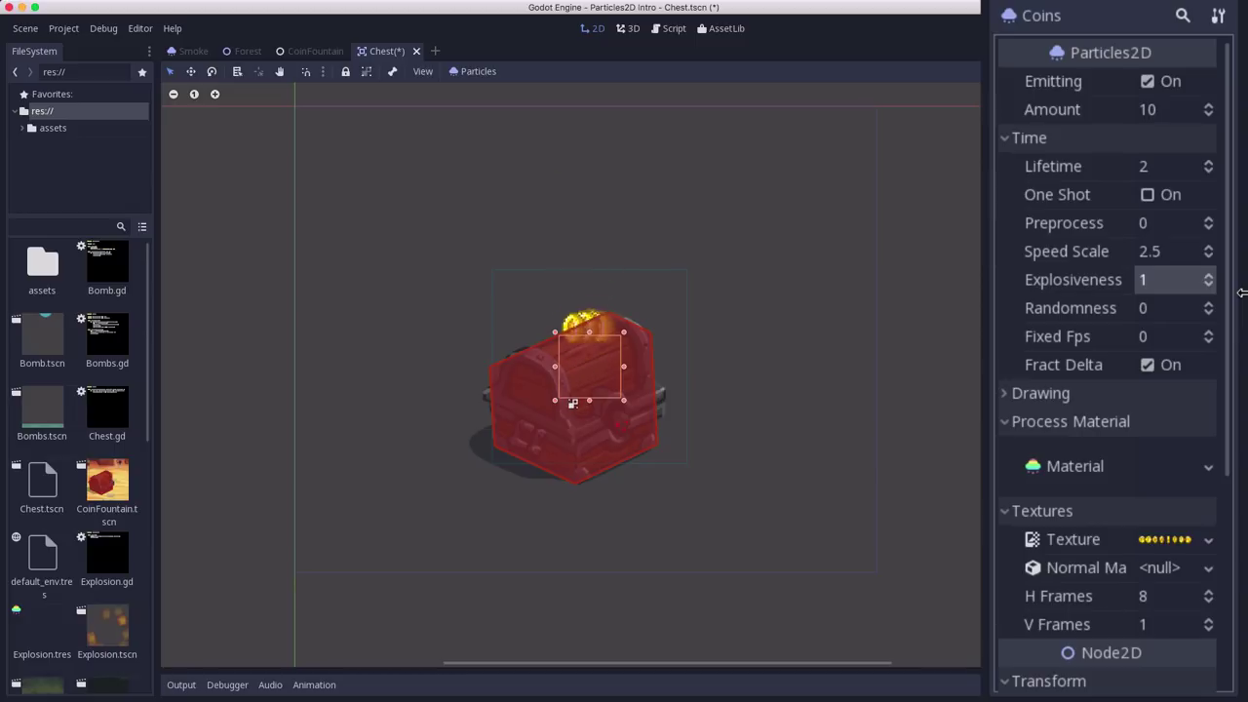
pyautogui.write('0')
pyautogui.press('Return')
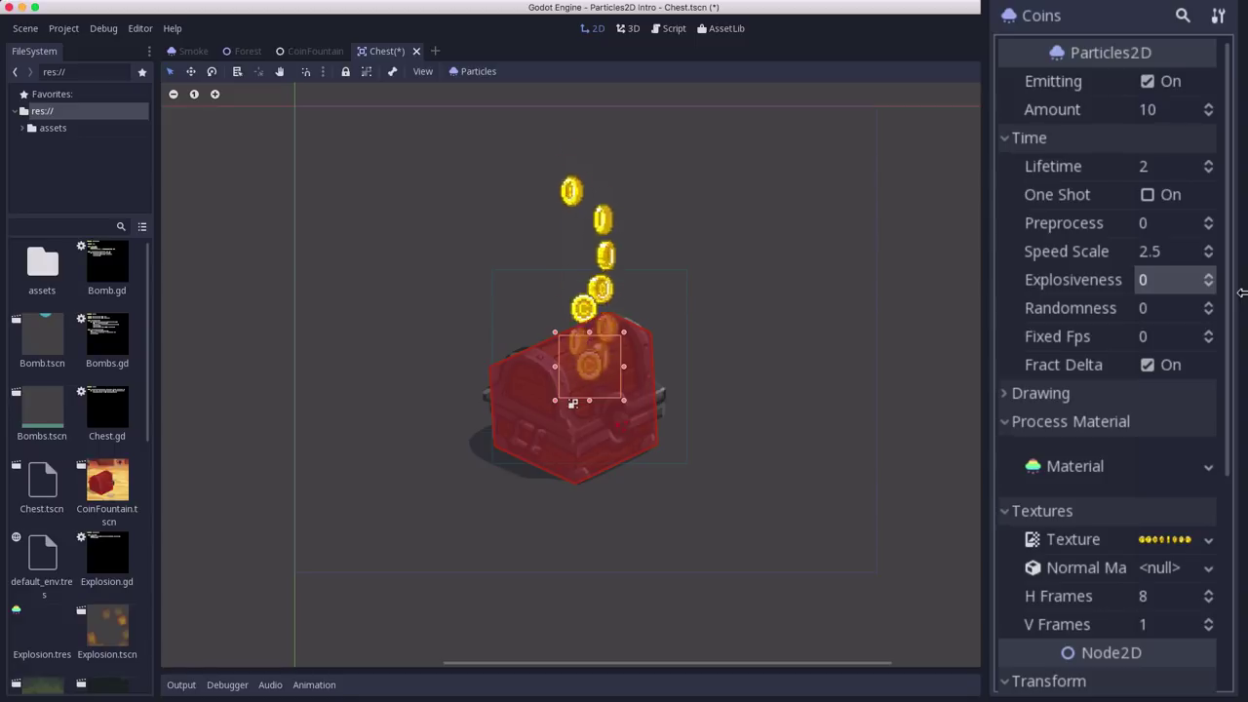
pyautogui.press('Return')
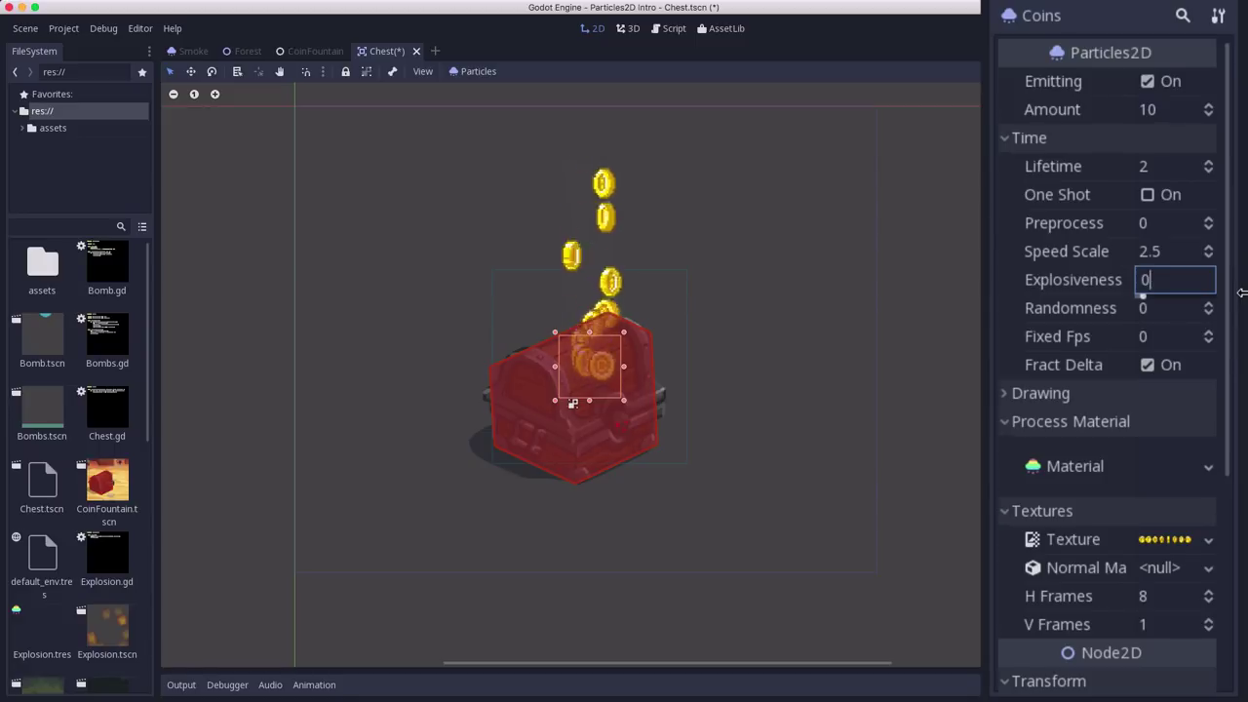
pyautogui.write('0.5')
pyautogui.press('Return')
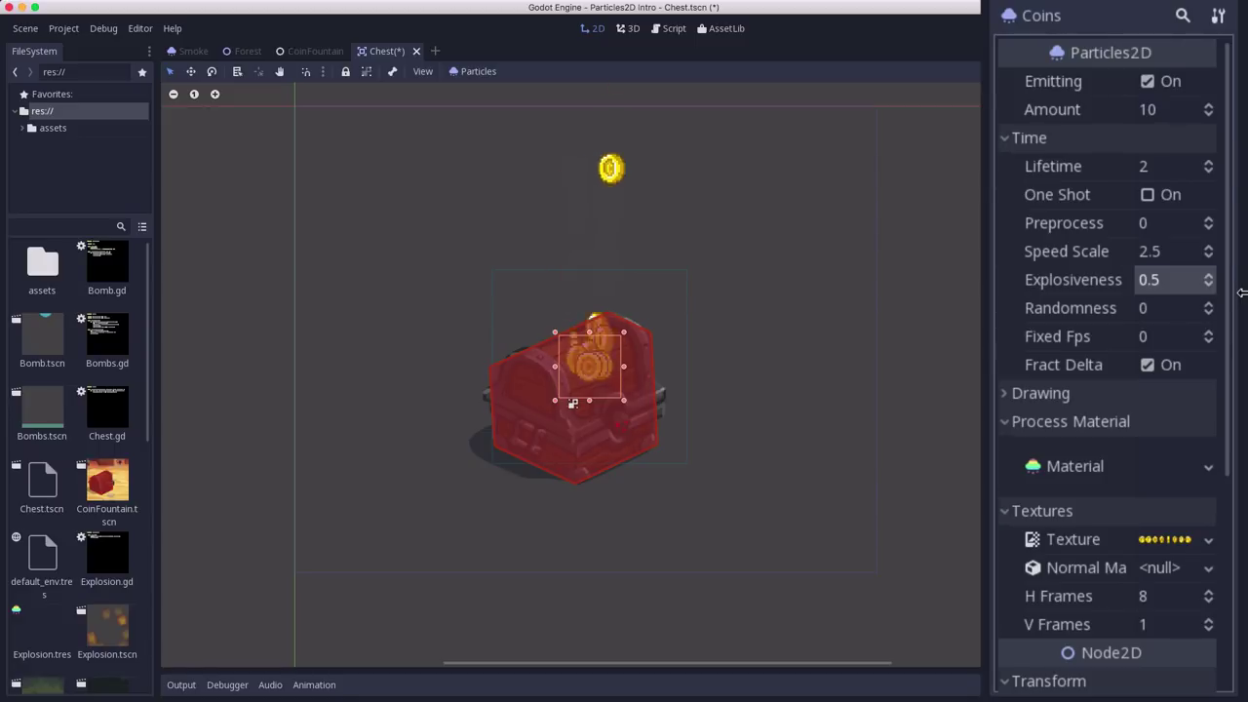
pyautogui.click(1148, 194)
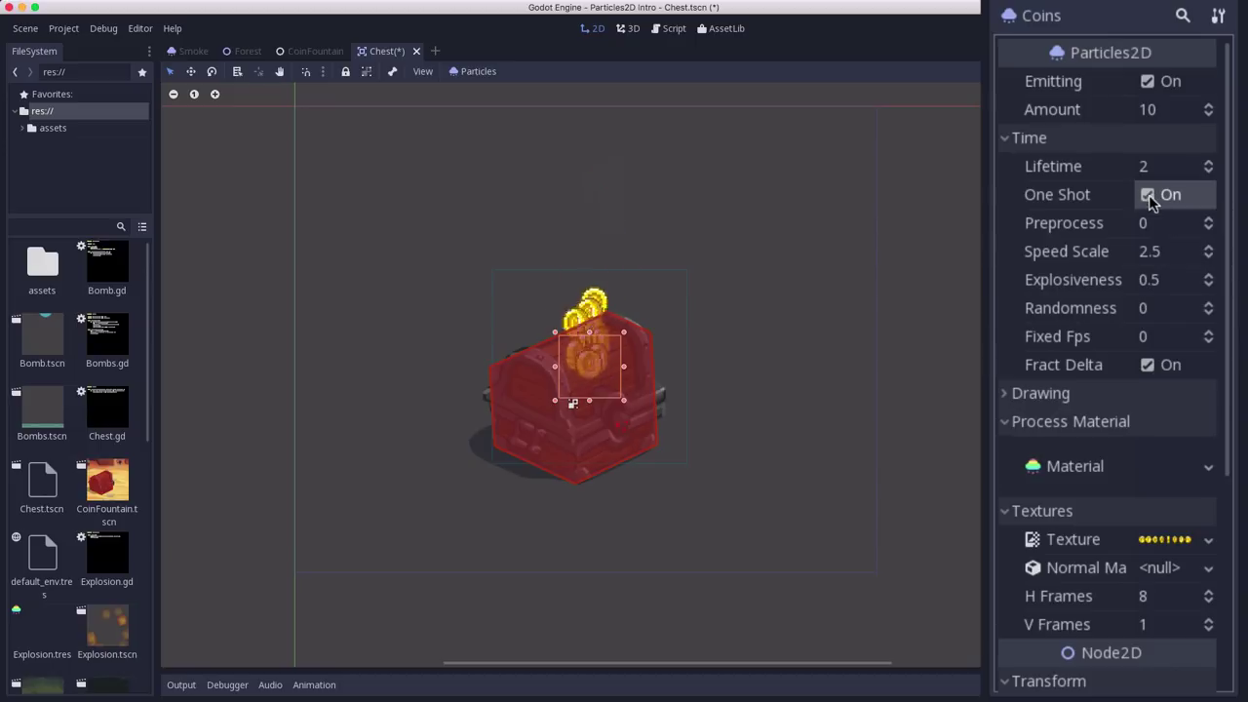
pyautogui.click(1148, 83)
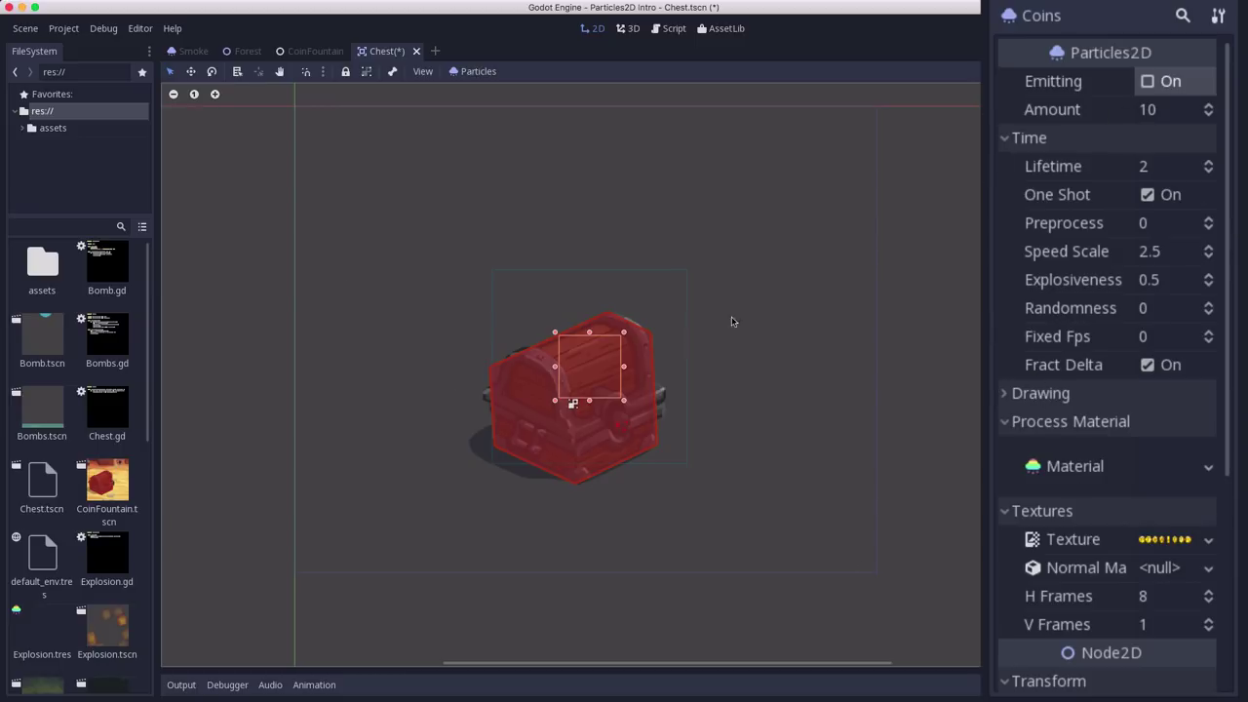
pyautogui.click(1148, 82)
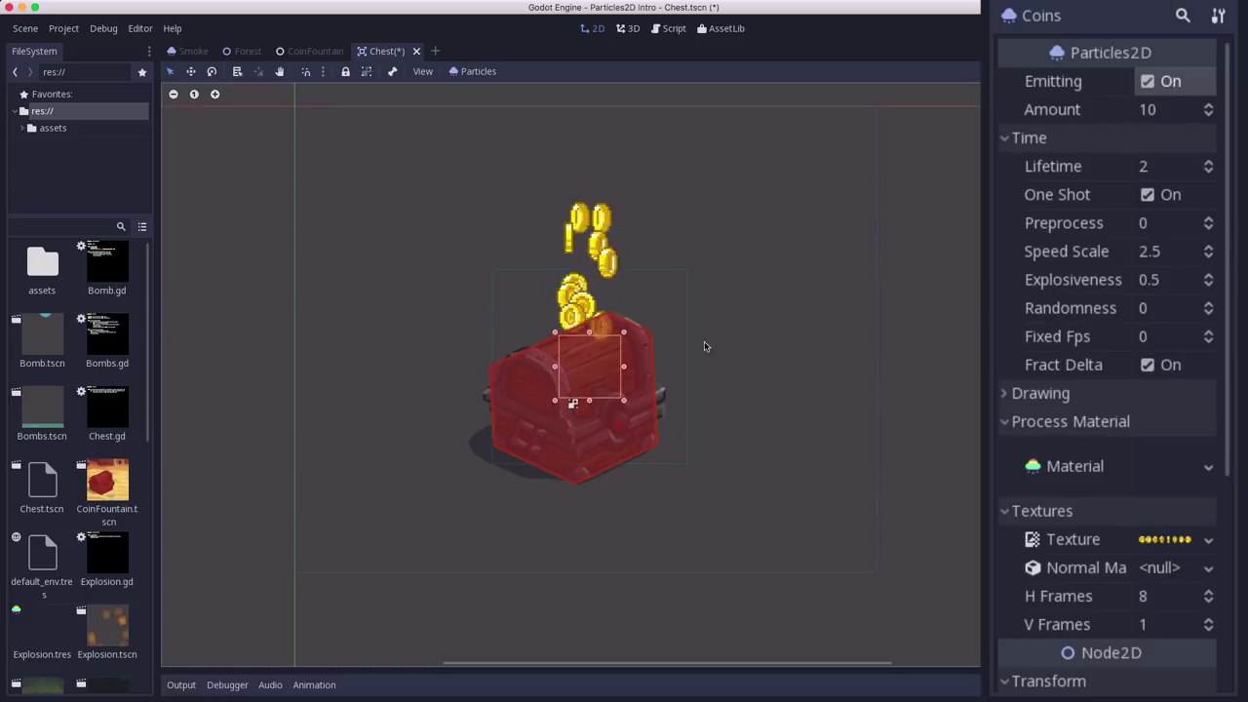
pyautogui.click(1148, 82)
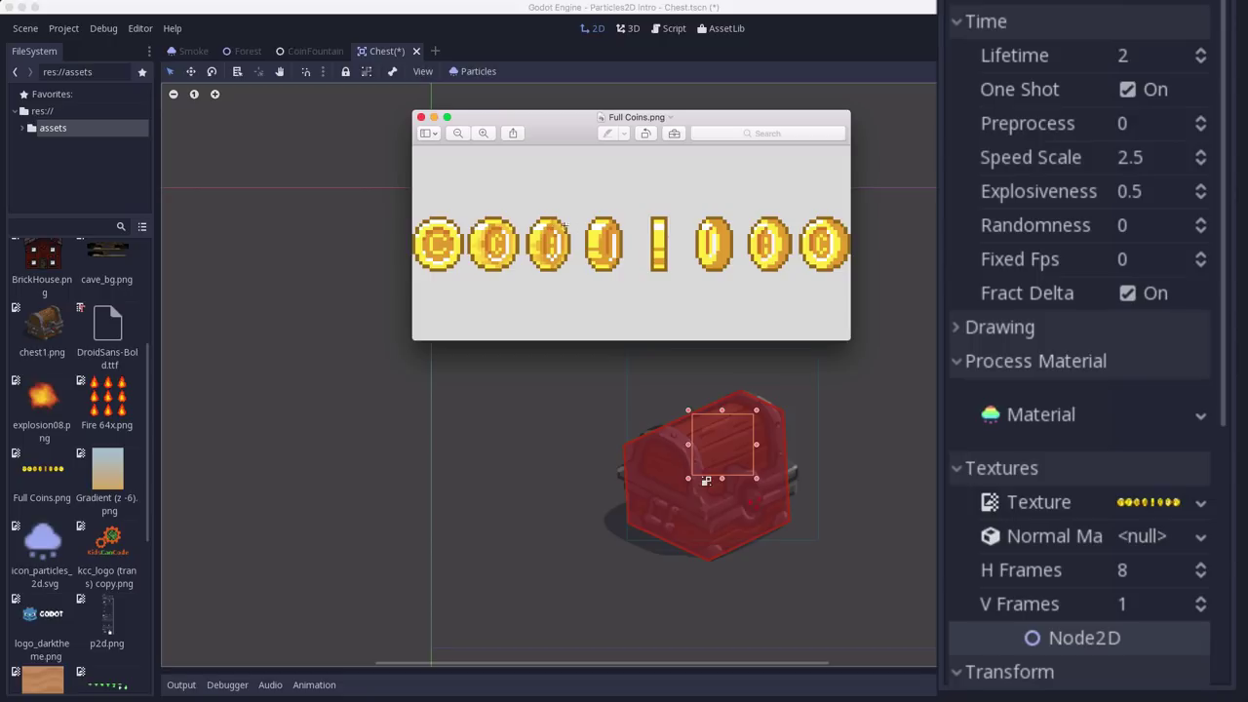
pyautogui.click(420, 117)
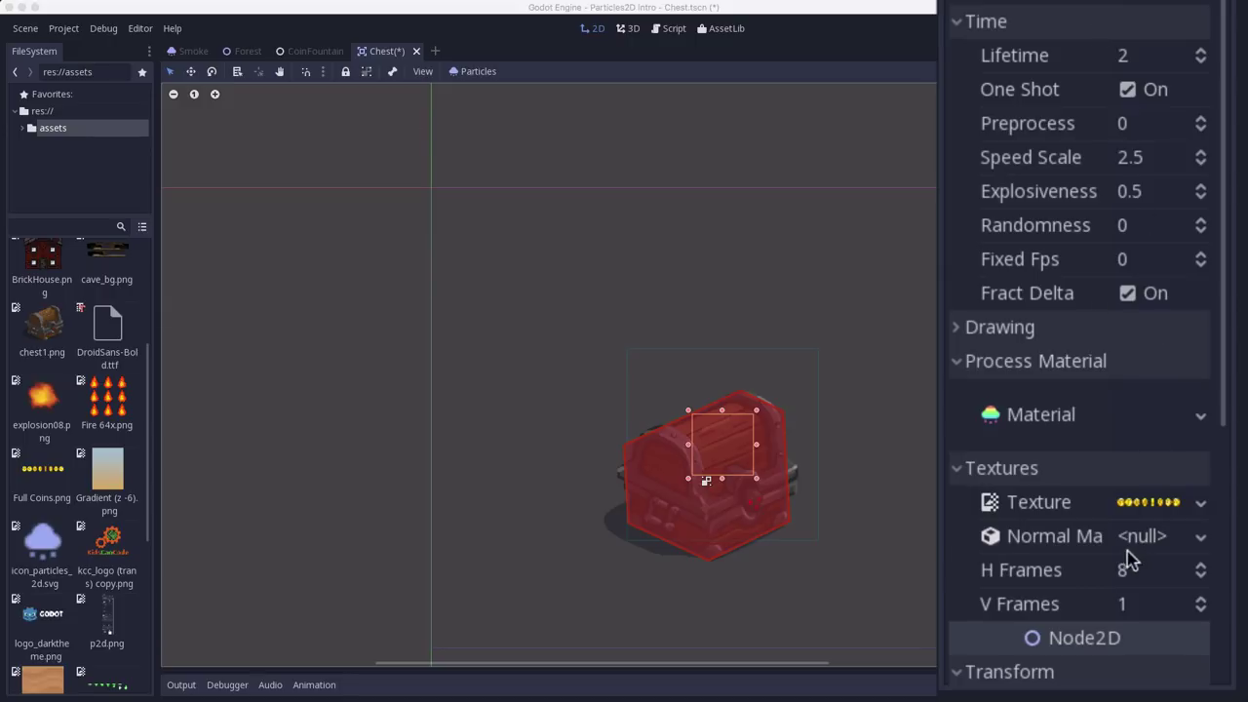
pyautogui.scroll(-10, 1119, 376)
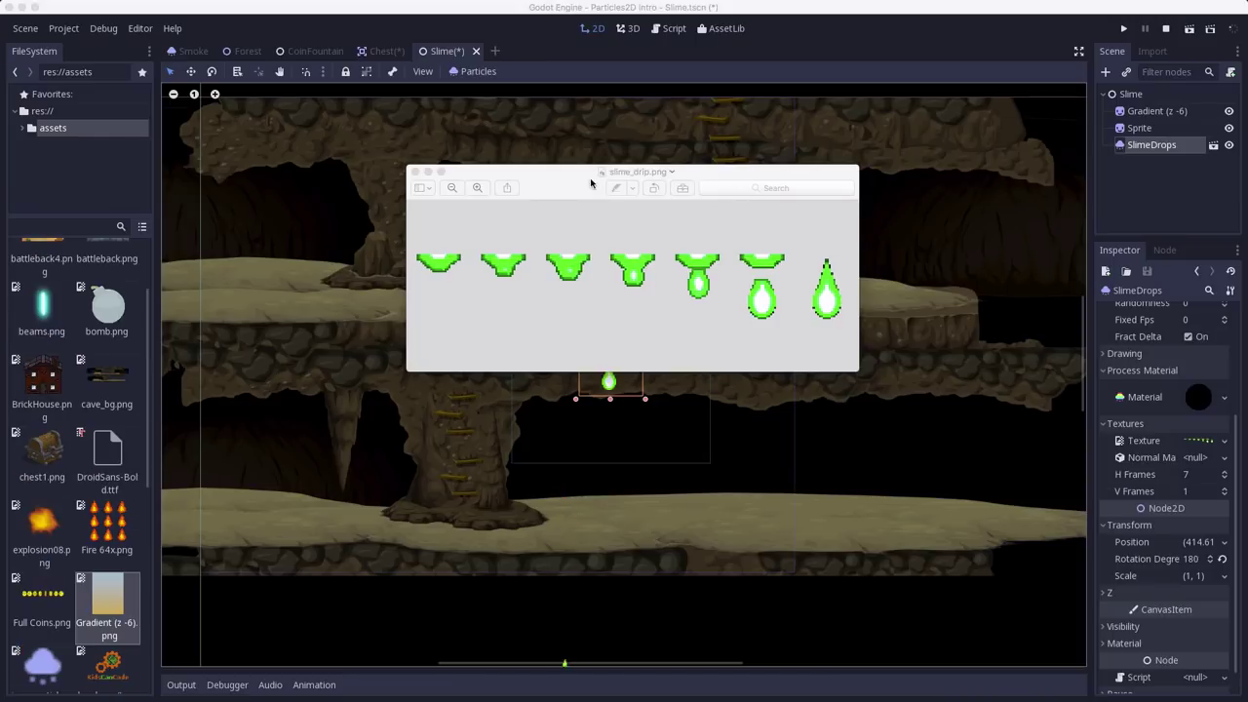
pyautogui.click(639, 293)
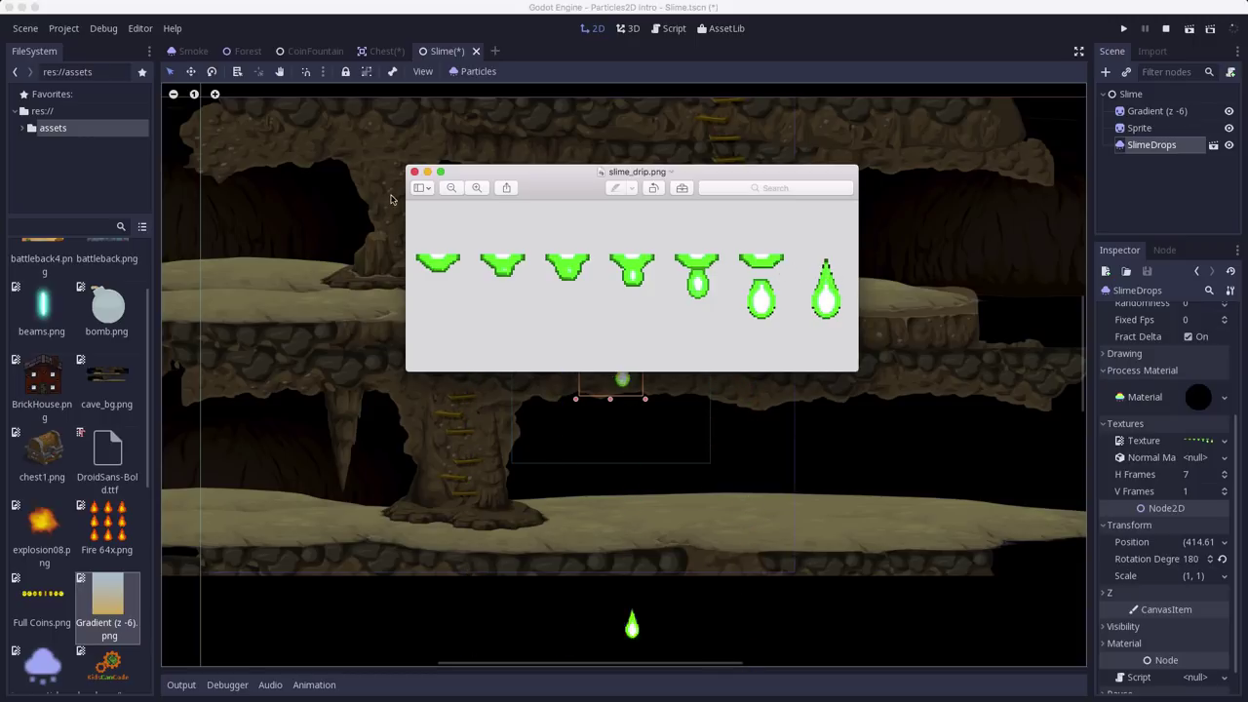
# Step: Close the slime_drip.png sprite sheet preview window
pyautogui.click(415, 172)
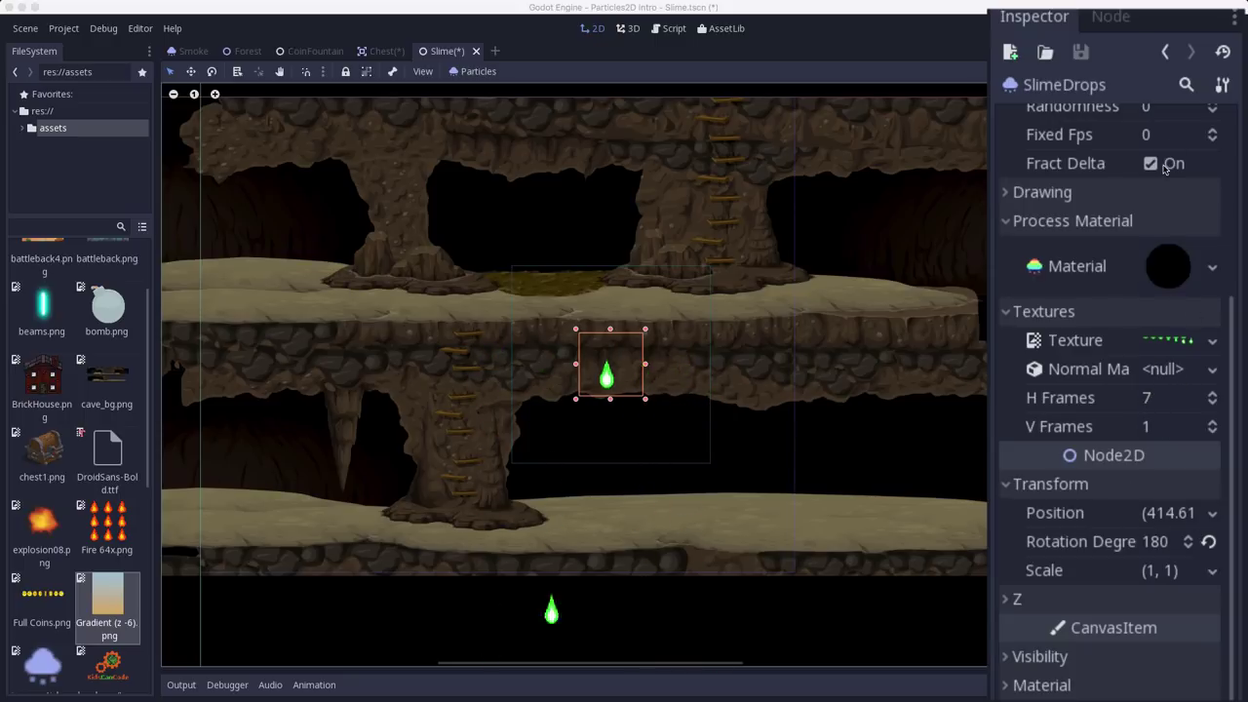
# Step: Inspect the SlimeDrops process material and open its Linear Accel curve
pyautogui.click(1162, 269)
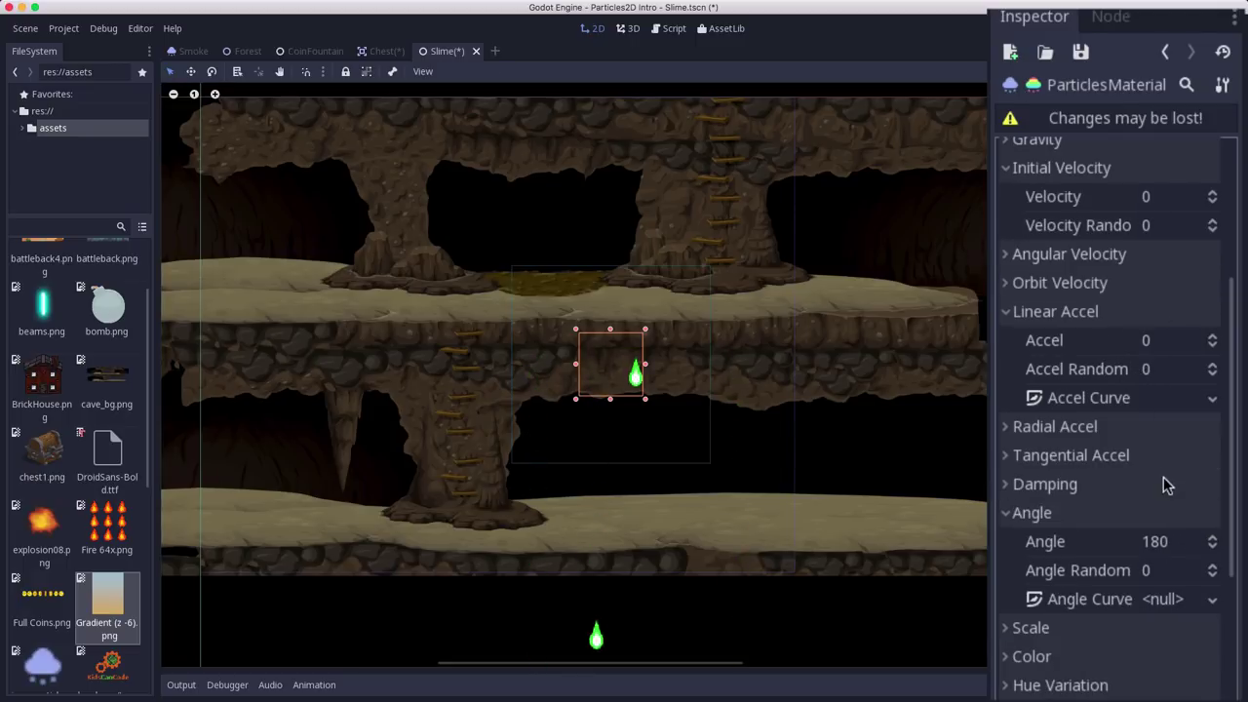
pyautogui.scroll(-4, 1121, 546)
pyautogui.scroll(-4, 1122, 546)
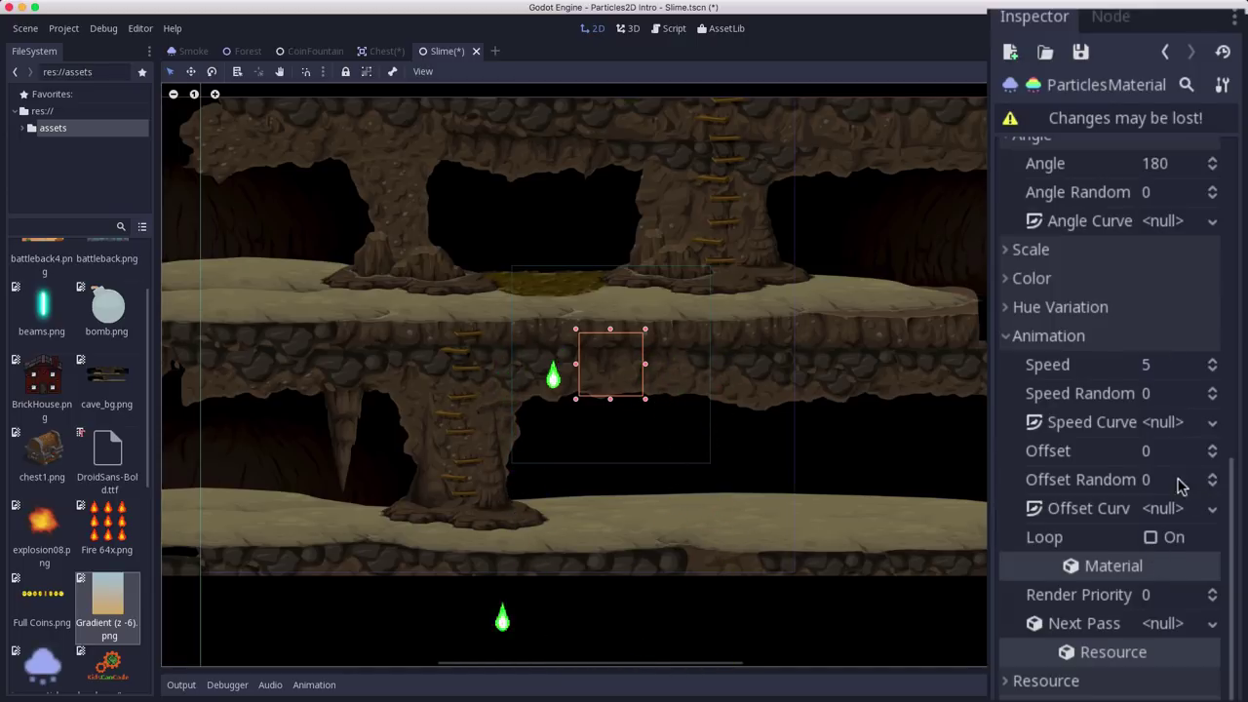
pyautogui.scroll(6, 1153, 364)
pyautogui.scroll(2, 1105, 299)
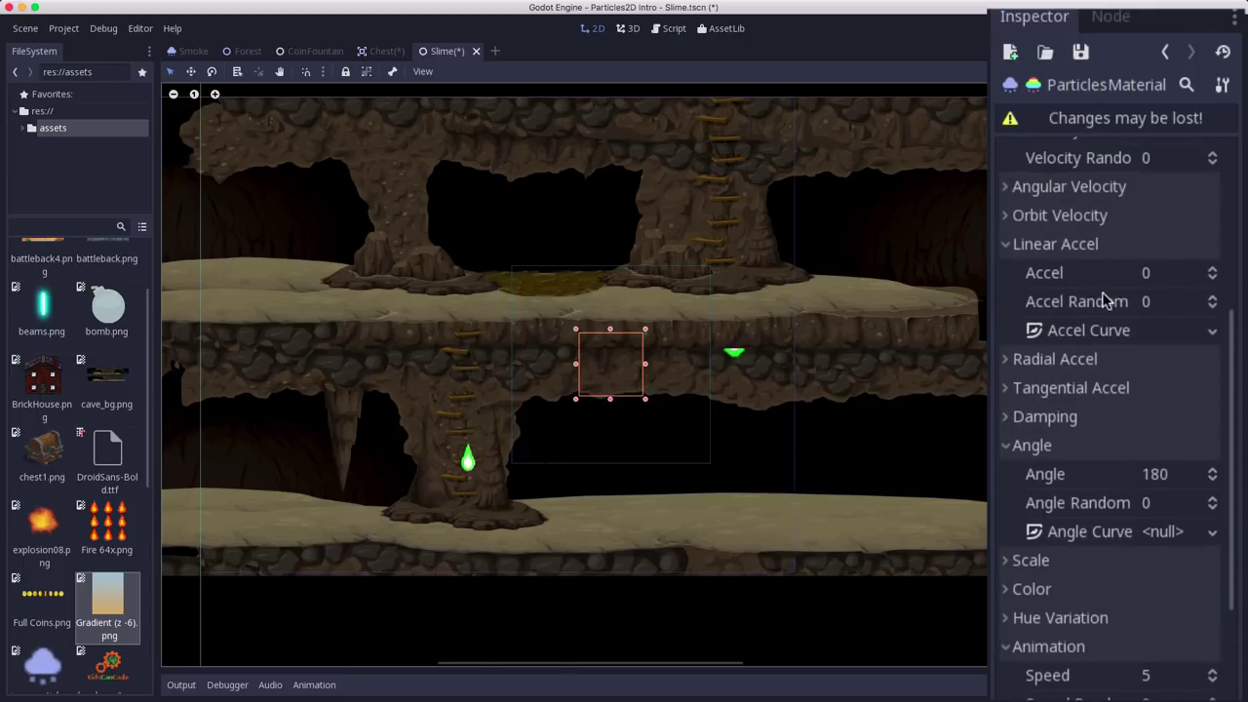
pyautogui.click(1176, 332)
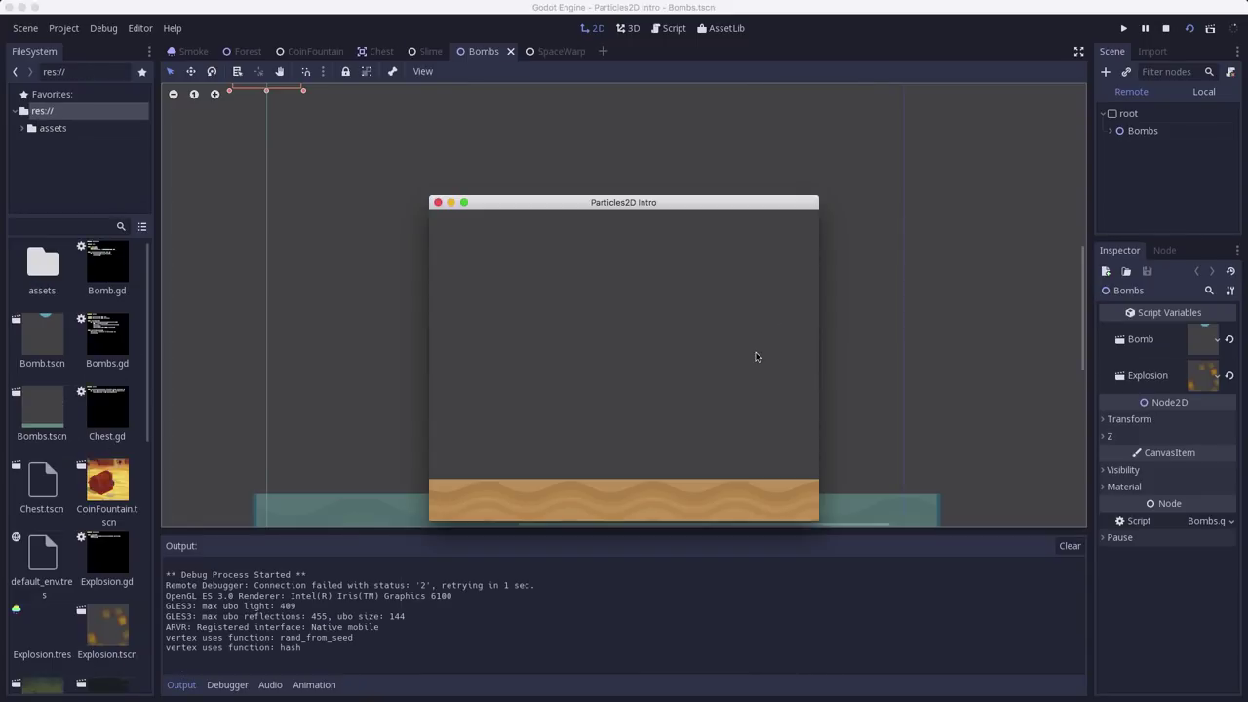
# Step: Spawn dozens of bombs across the top of the running Bombs game and watch them explode on the sand
pyautogui.click(520, 237)
pyautogui.click(579, 250)
pyautogui.click(604, 255)
pyautogui.click(688, 251)
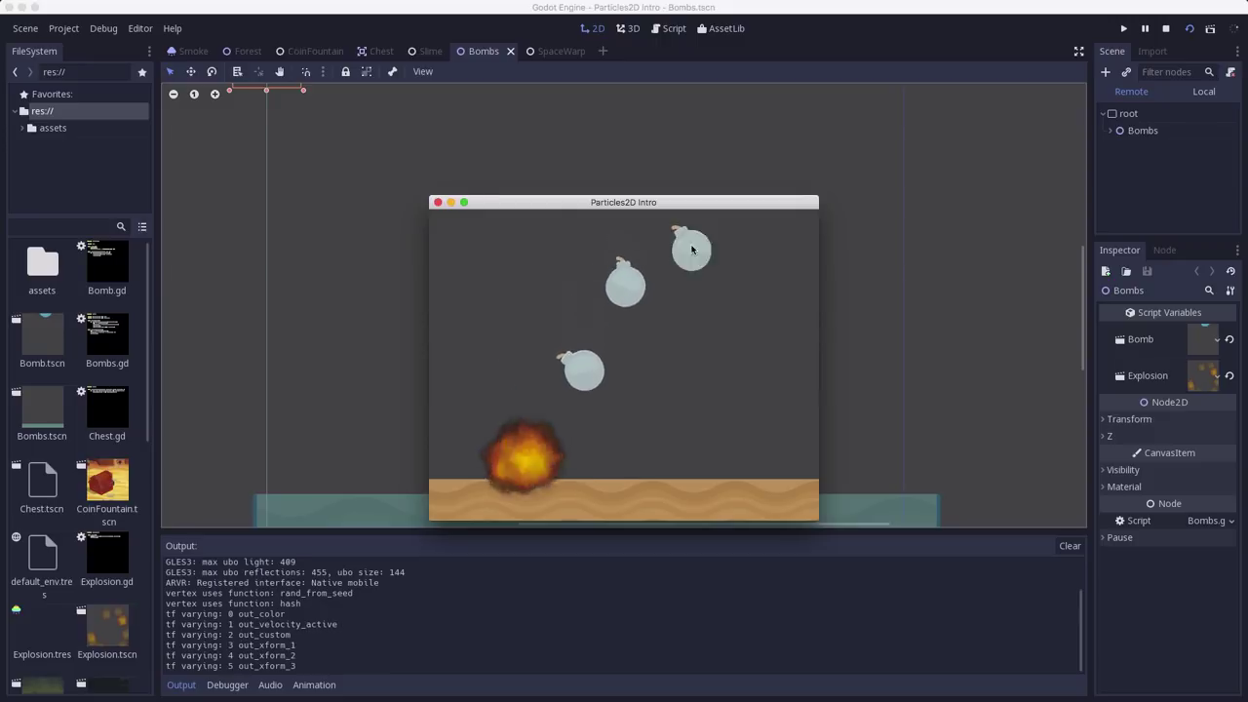
pyautogui.click(634, 249)
pyautogui.click(629, 243)
pyautogui.click(541, 244)
pyautogui.click(526, 226)
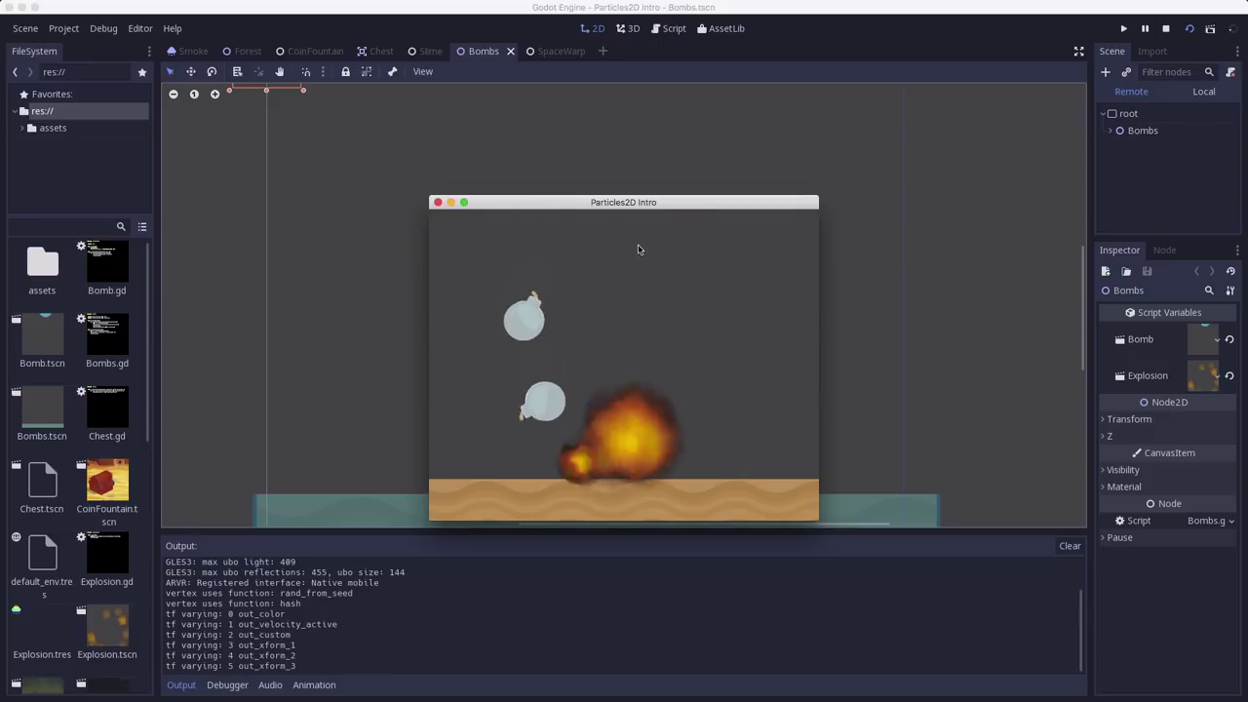
pyautogui.click(635, 249)
pyautogui.click(635, 249)
pyautogui.click(678, 249)
pyautogui.click(673, 244)
pyautogui.click(590, 245)
pyautogui.click(551, 234)
pyautogui.click(512, 249)
pyautogui.click(476, 232)
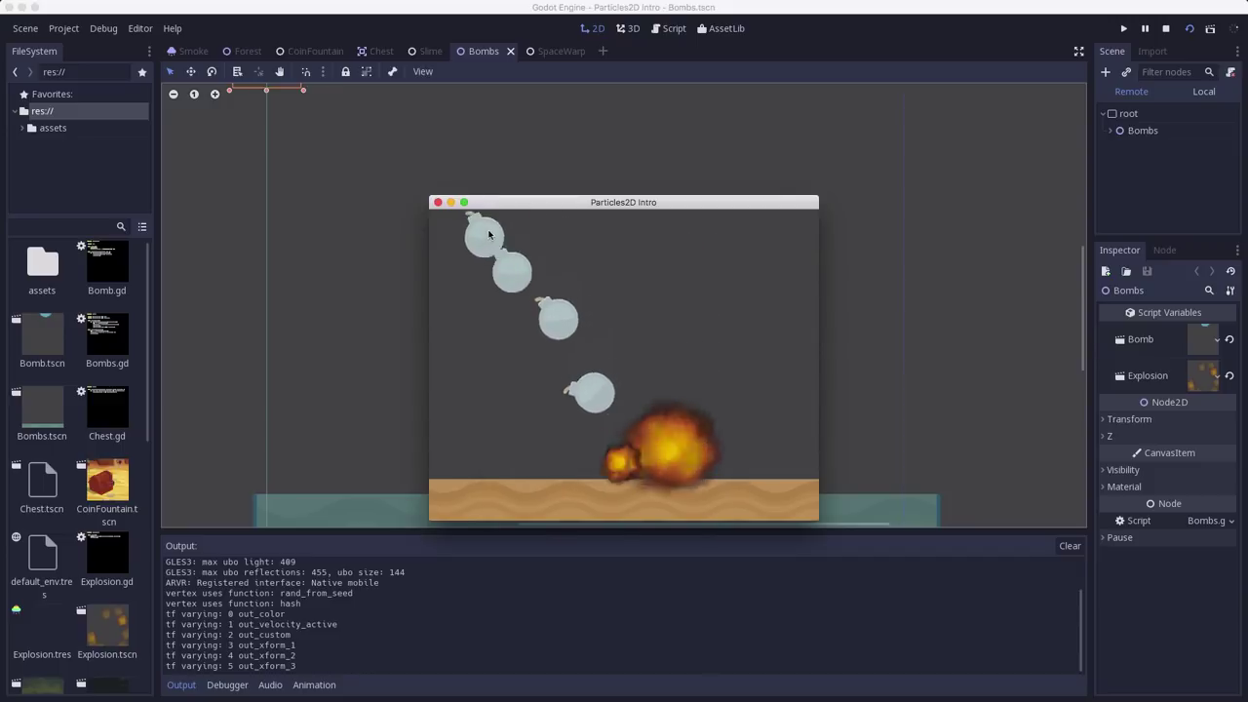
pyautogui.click(495, 268)
pyautogui.click(522, 234)
pyautogui.click(562, 234)
pyautogui.click(591, 241)
pyautogui.click(644, 243)
pyautogui.click(671, 249)
pyautogui.click(710, 252)
pyautogui.click(683, 244)
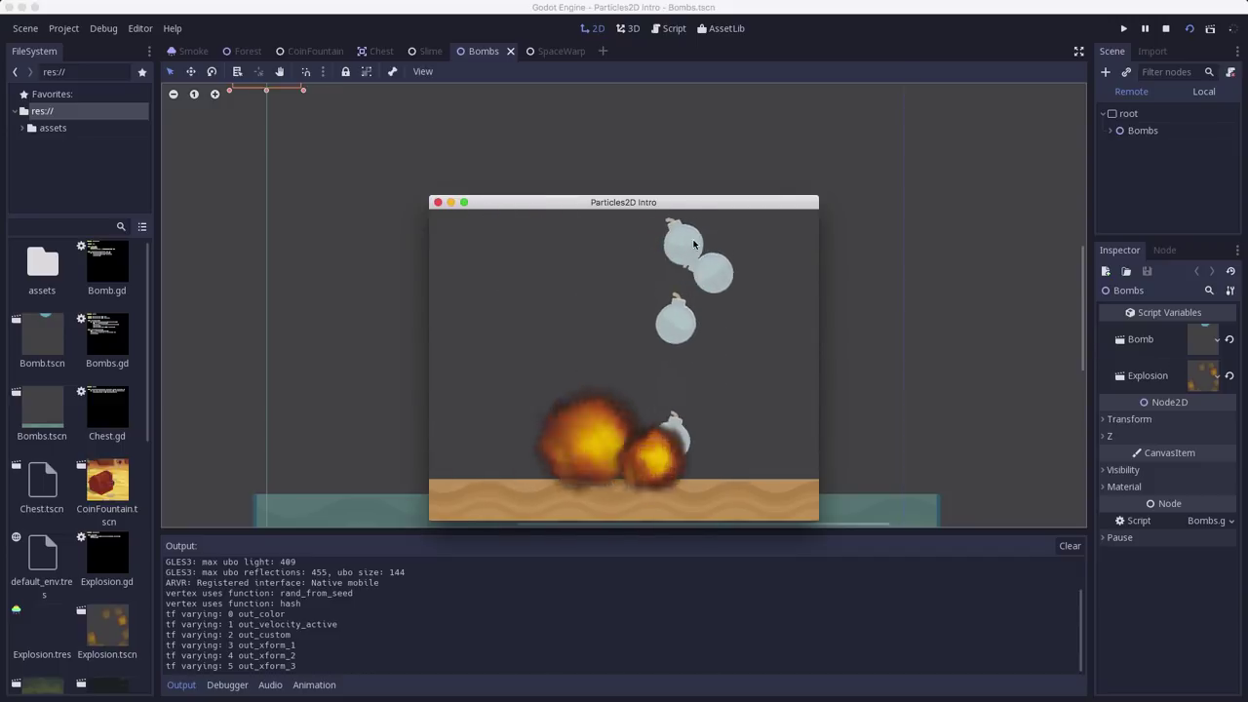
pyautogui.click(592, 256)
pyautogui.click(582, 249)
pyautogui.click(615, 247)
pyautogui.click(646, 240)
pyautogui.click(705, 246)
pyautogui.click(686, 242)
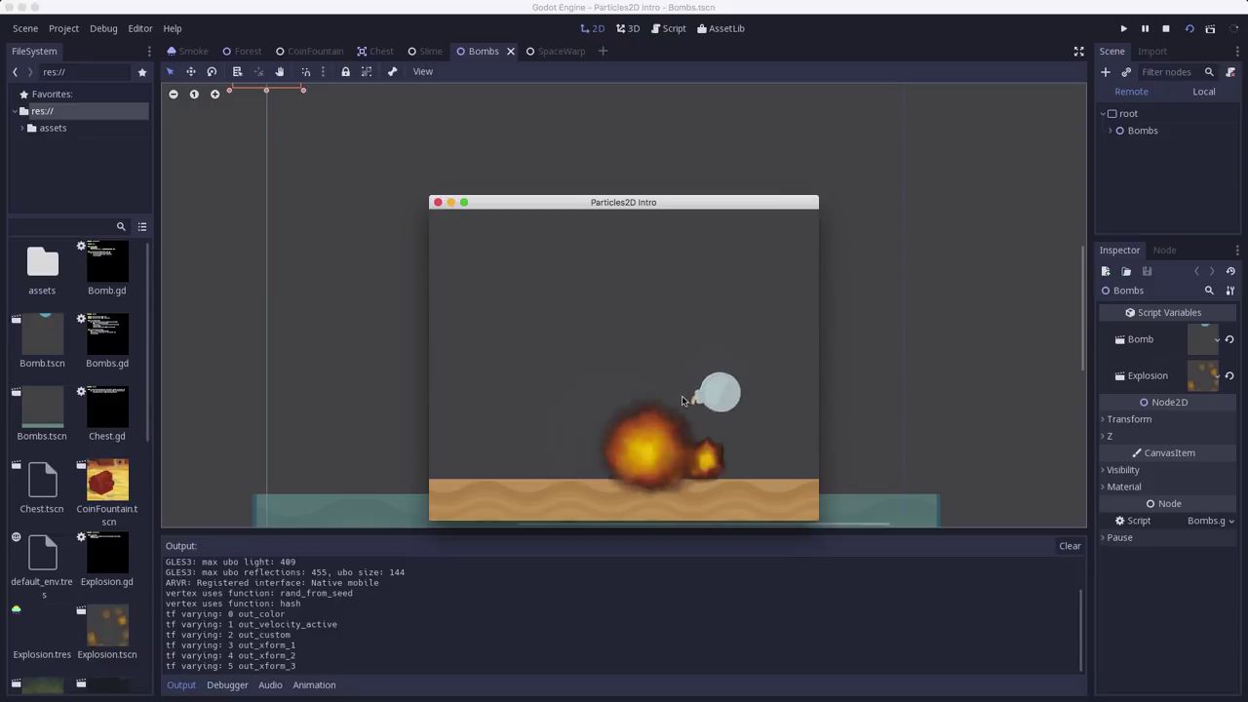
pyautogui.click(484, 232)
pyautogui.click(479, 240)
pyautogui.click(517, 246)
pyautogui.click(559, 238)
pyautogui.click(624, 248)
pyautogui.click(671, 243)
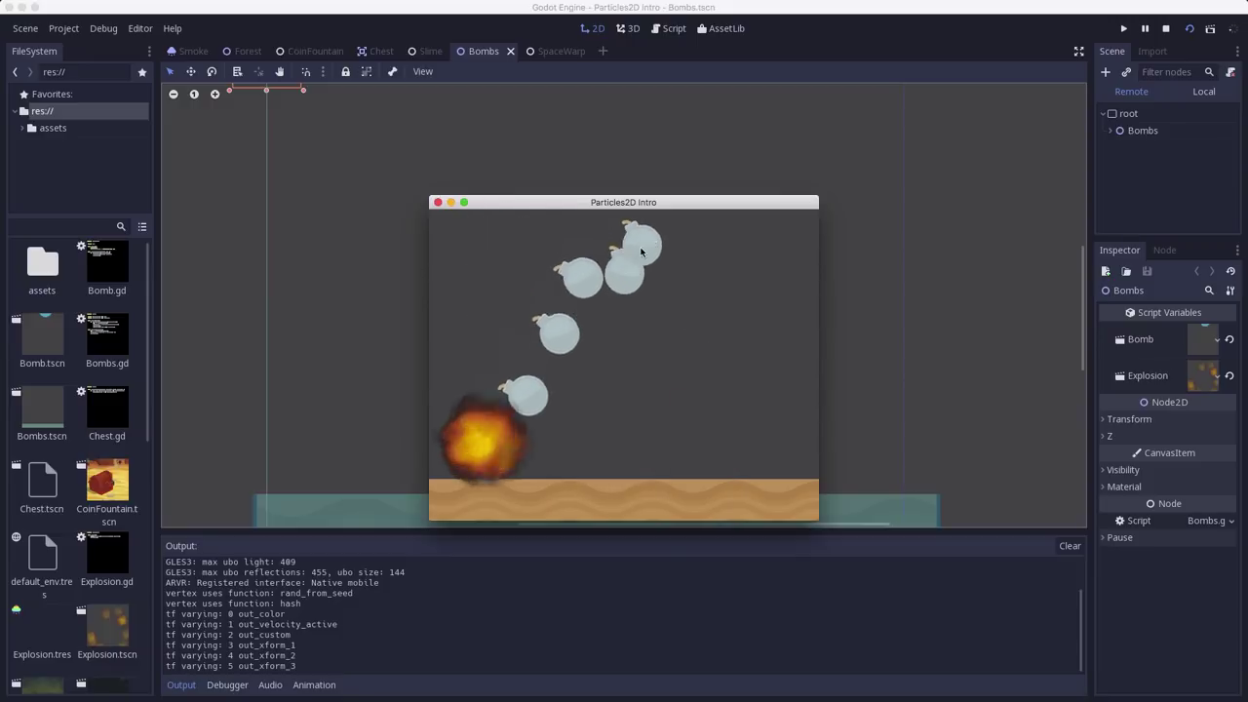
pyautogui.click(644, 254)
pyautogui.click(682, 251)
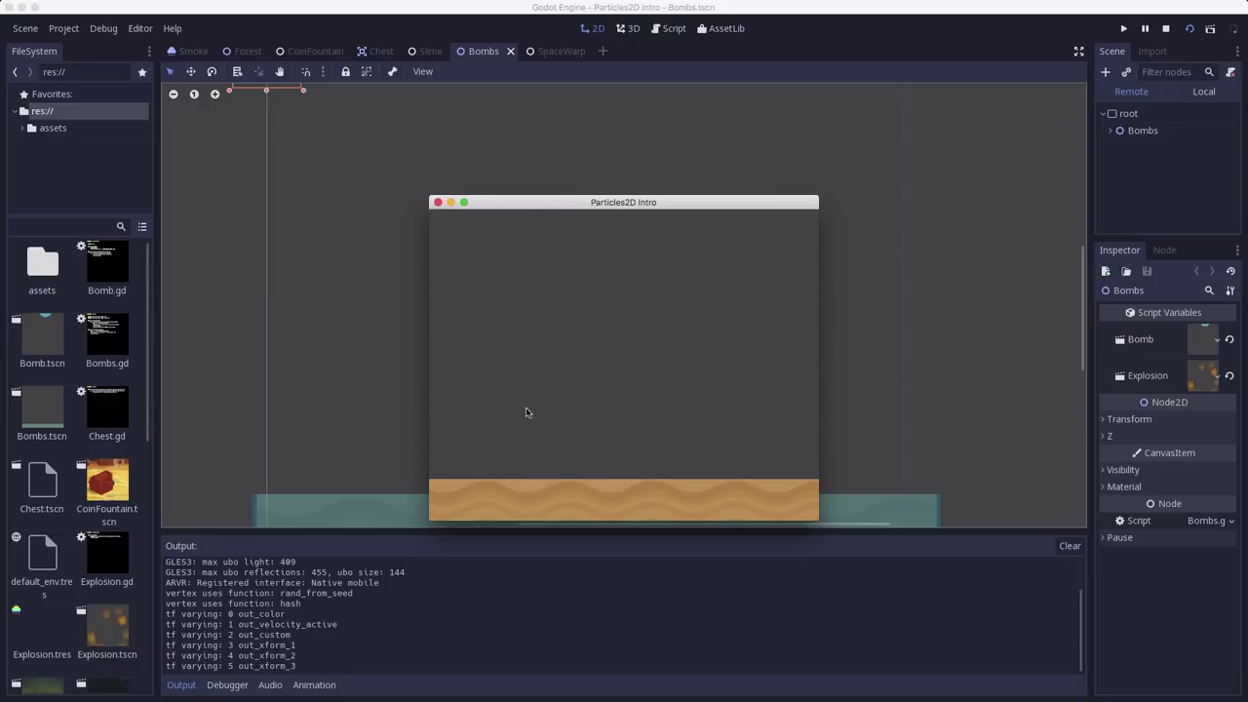
pyautogui.click(521, 255)
pyautogui.click(517, 250)
pyautogui.click(596, 241)
pyautogui.click(674, 258)
pyautogui.click(727, 257)
pyautogui.click(615, 260)
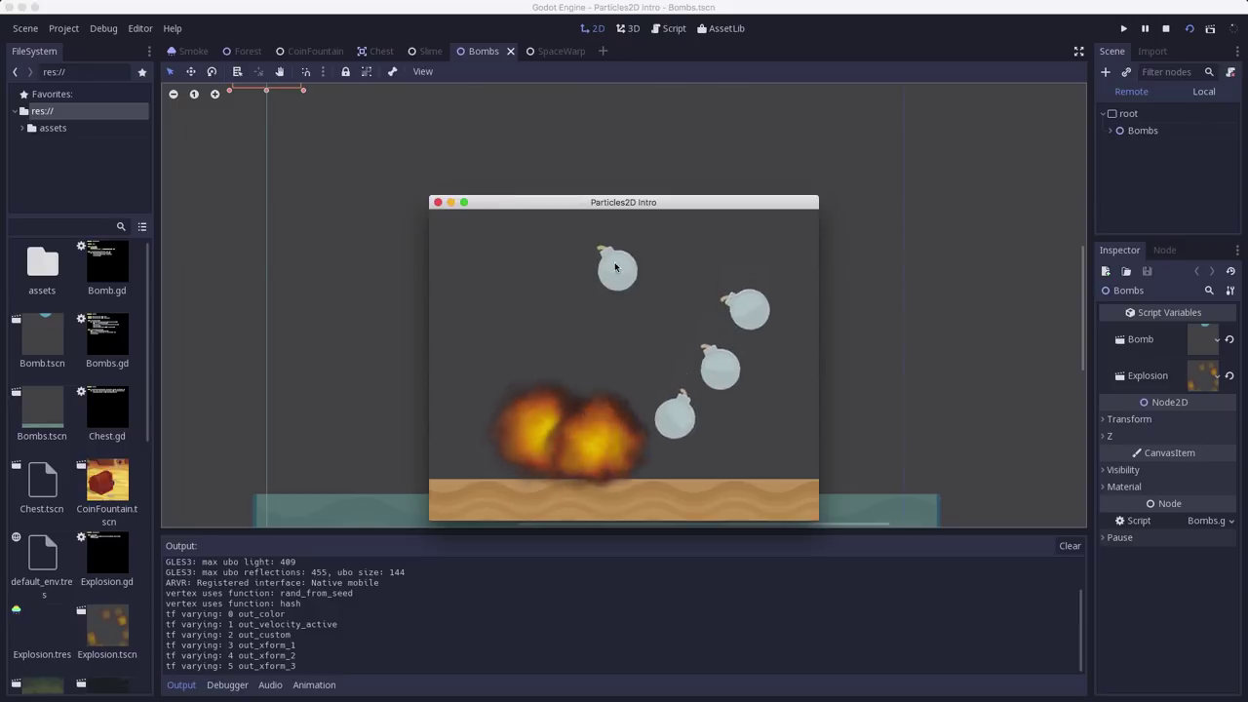
pyautogui.click(551, 258)
pyautogui.click(596, 255)
pyautogui.click(672, 252)
pyautogui.click(579, 239)
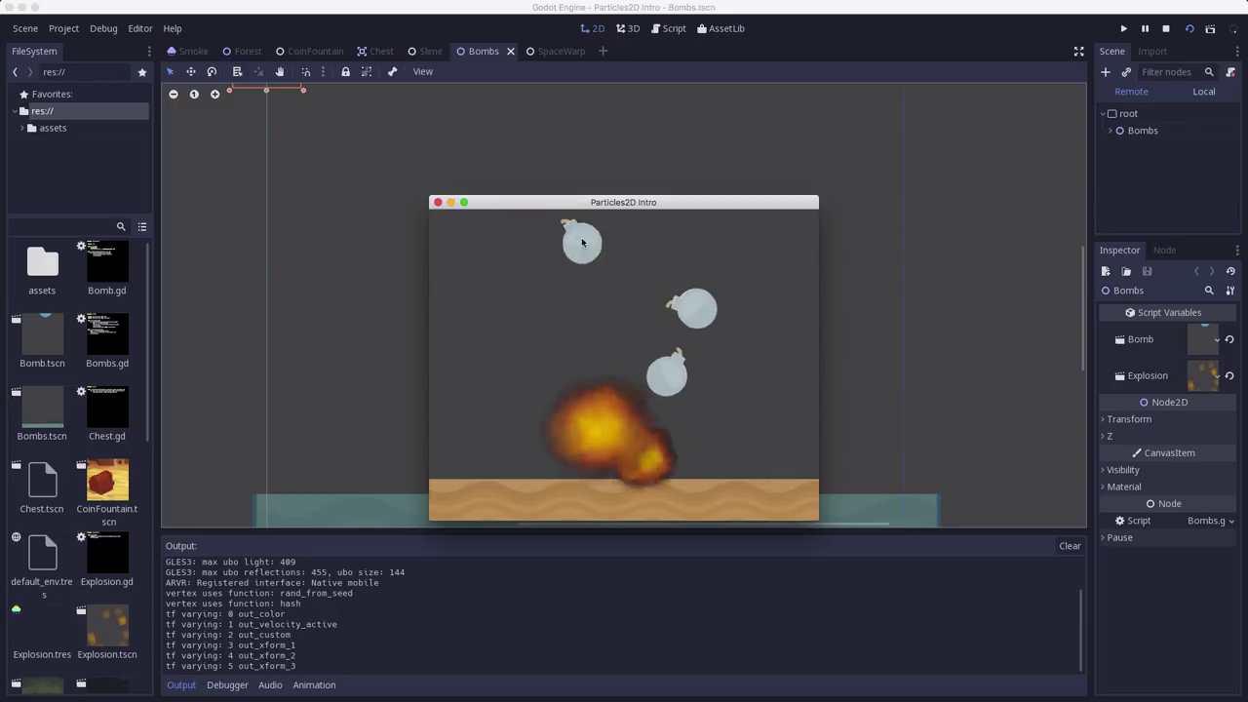
pyautogui.click(500, 234)
pyautogui.click(630, 256)
pyautogui.click(687, 266)
pyautogui.click(633, 257)
pyautogui.click(581, 250)
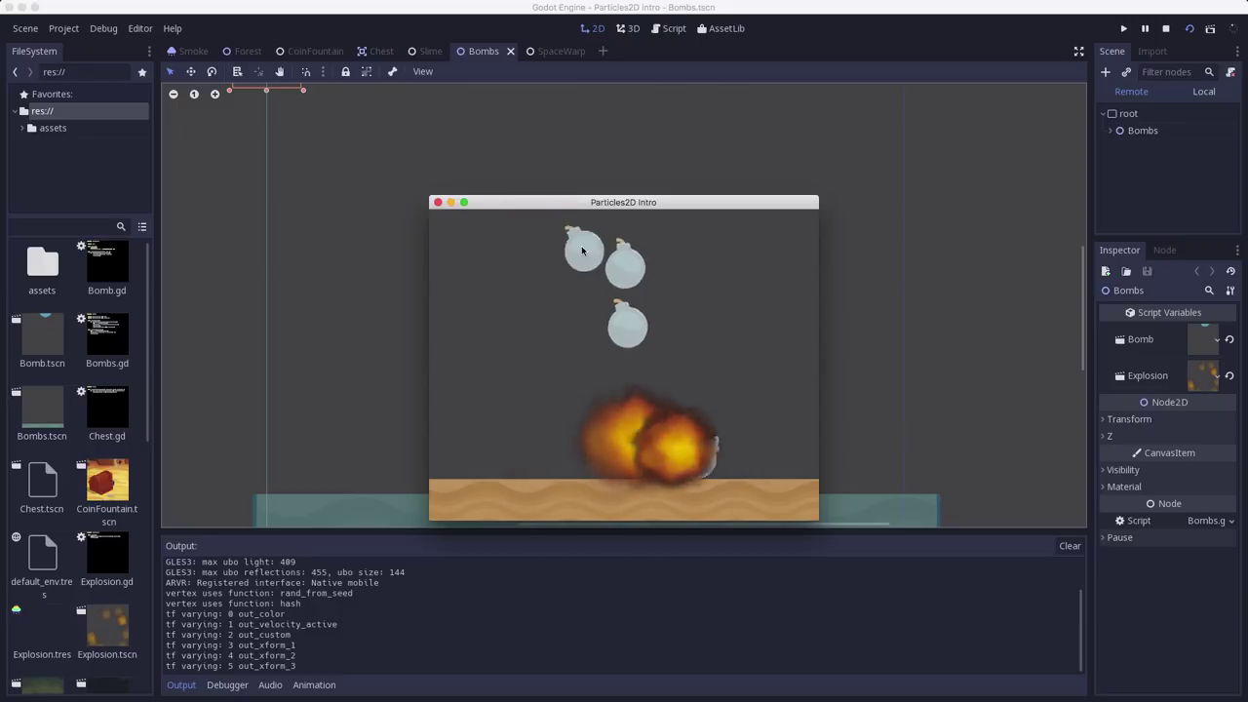
pyautogui.click(670, 258)
pyautogui.click(688, 263)
pyautogui.click(604, 259)
pyautogui.click(577, 257)
pyautogui.click(546, 256)
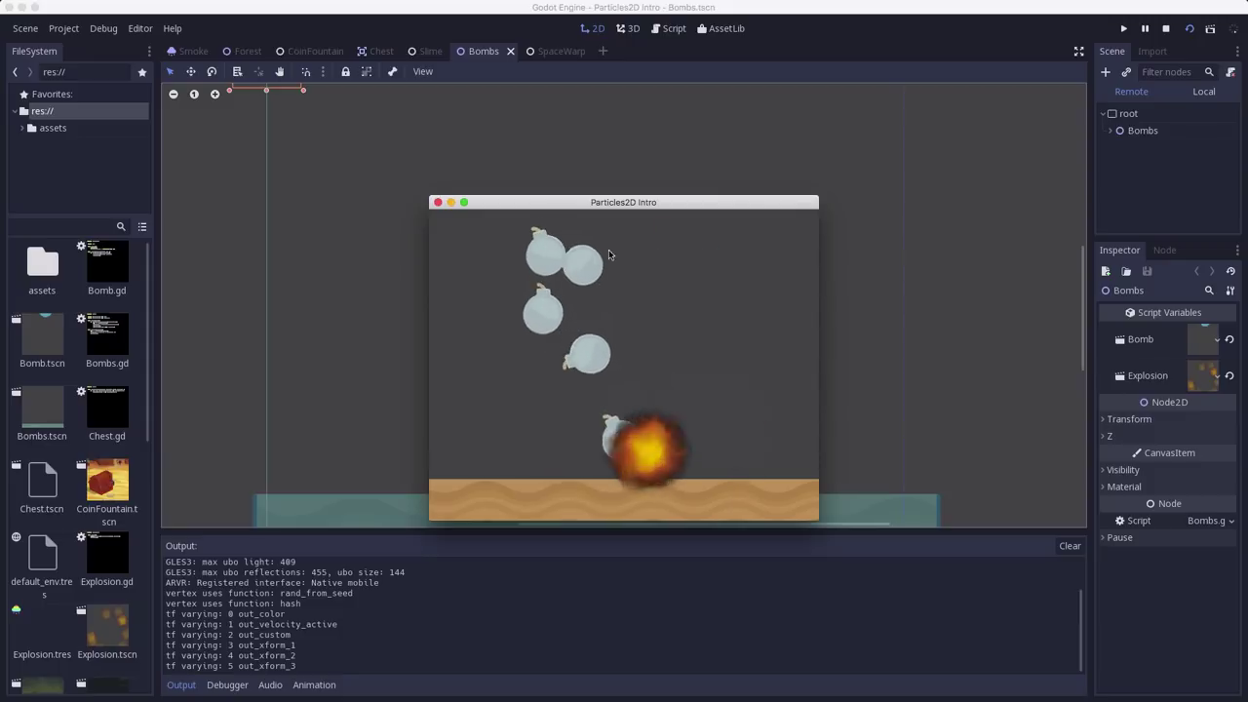
pyautogui.click(684, 250)
pyautogui.click(697, 256)
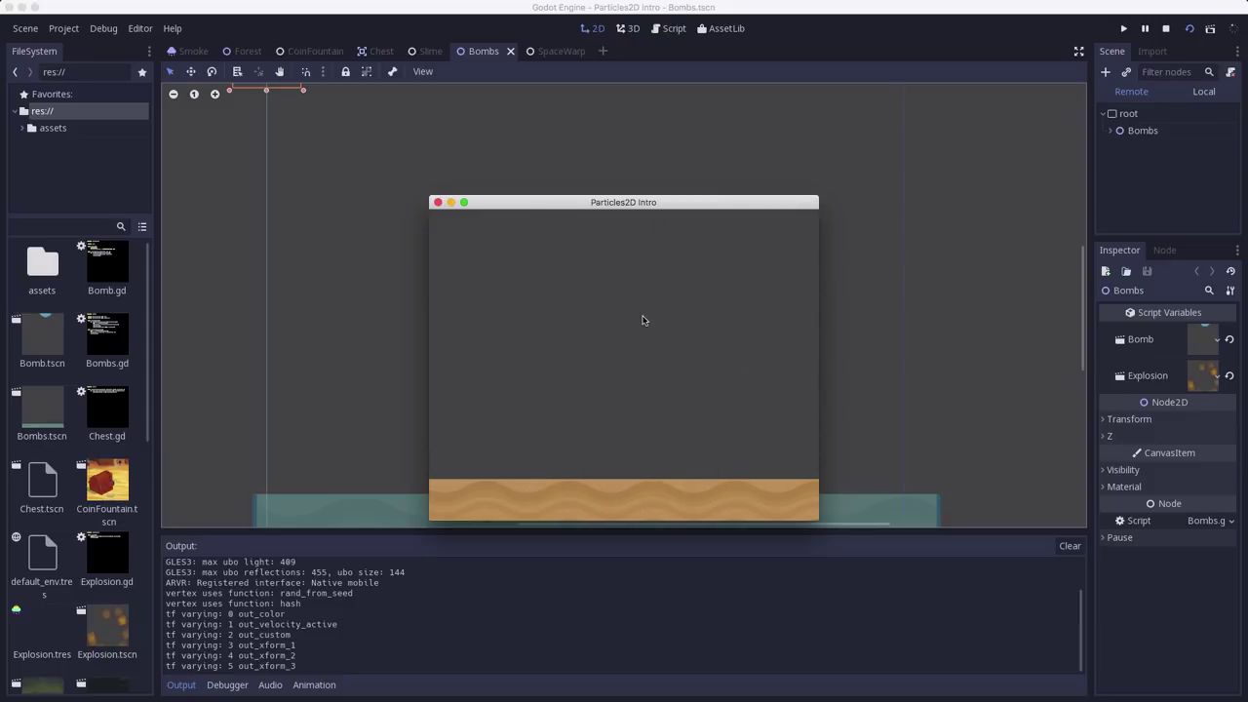
# Step: Close the game window and open Explosion.tscn
pyautogui.click(438, 203)
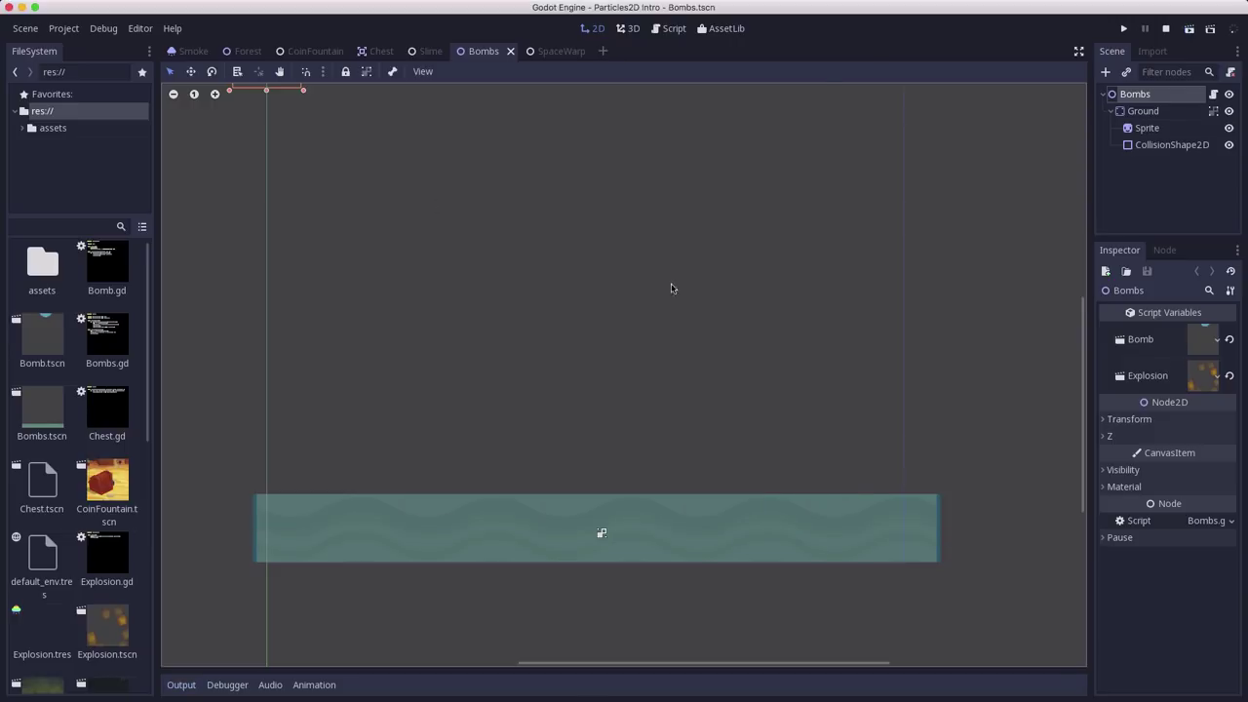
pyautogui.doubleClick(114, 634)
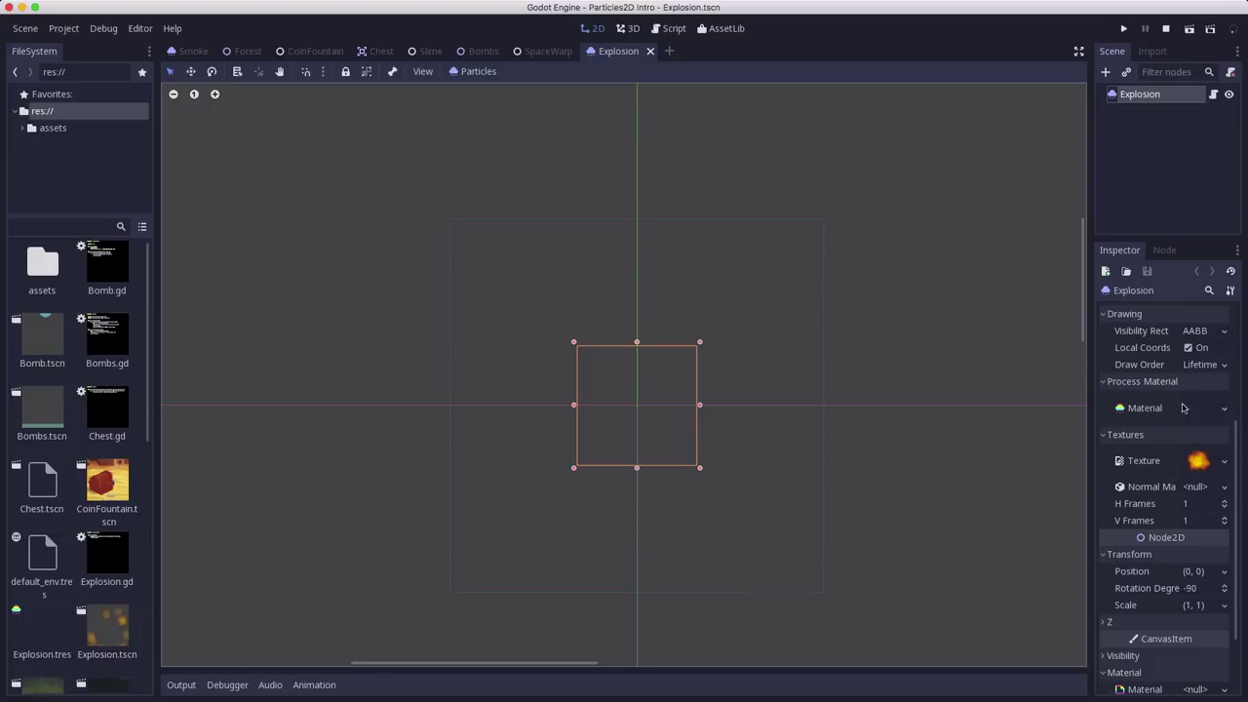
pyautogui.scroll(5, 1181, 407)
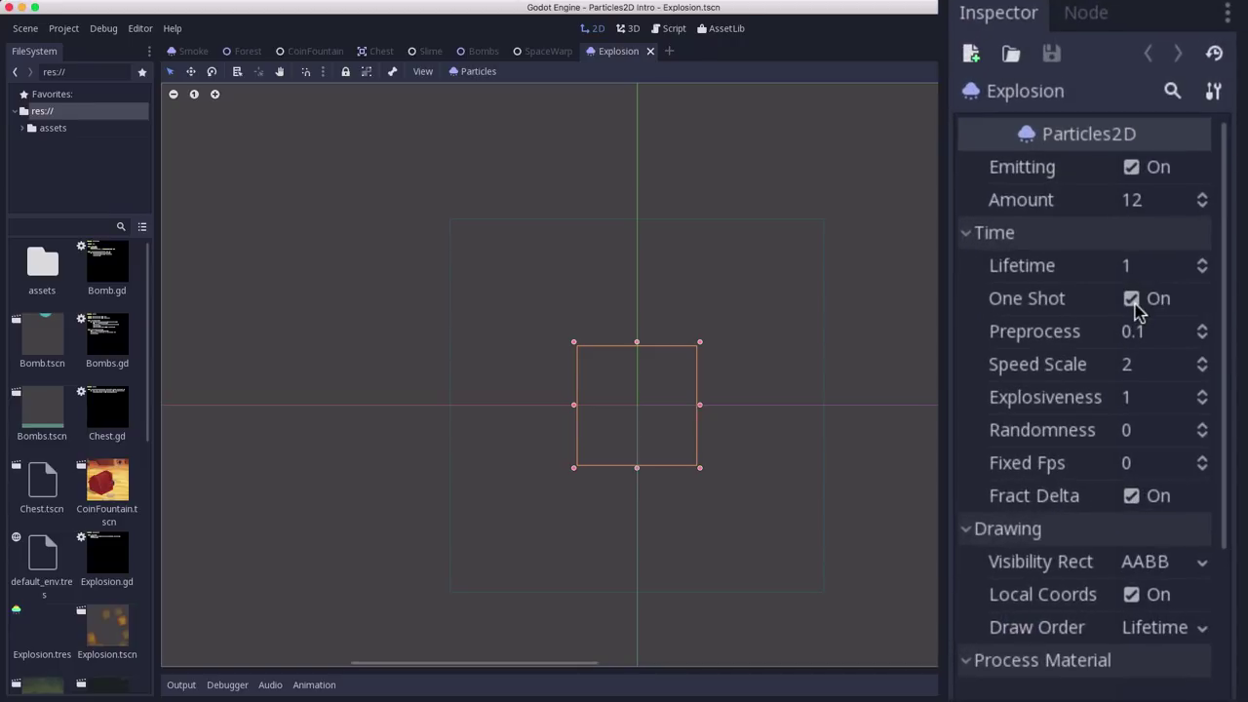
# Step: Replay the explosion's one-shot burst via One Shot and Emitting, then open Explosion.gd
pyautogui.click(1131, 298)
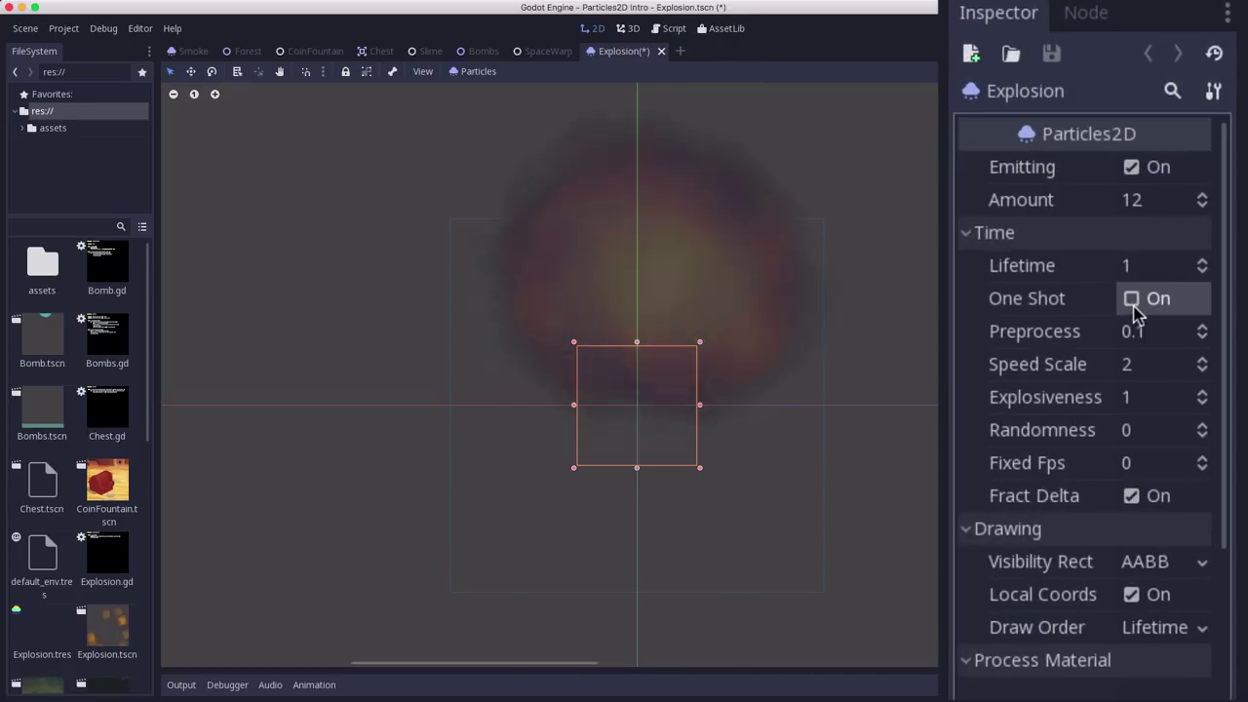
pyautogui.click(1131, 298)
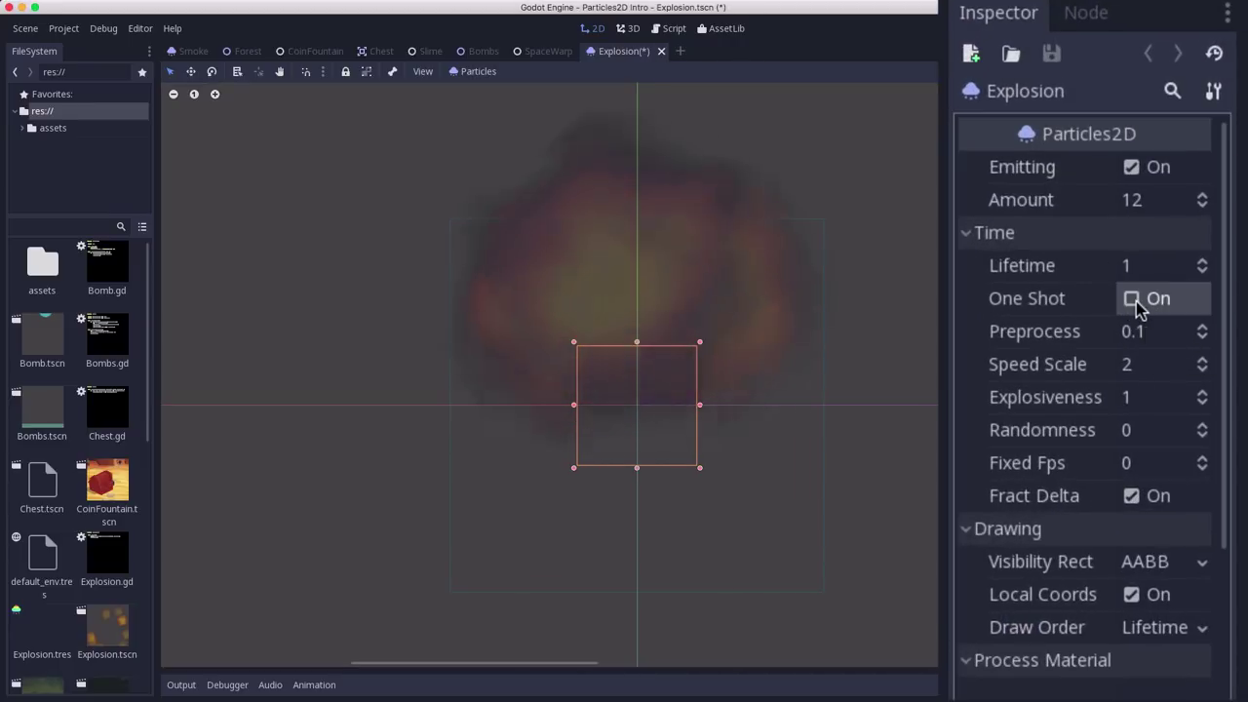
pyautogui.click(1131, 176)
pyautogui.click(1130, 169)
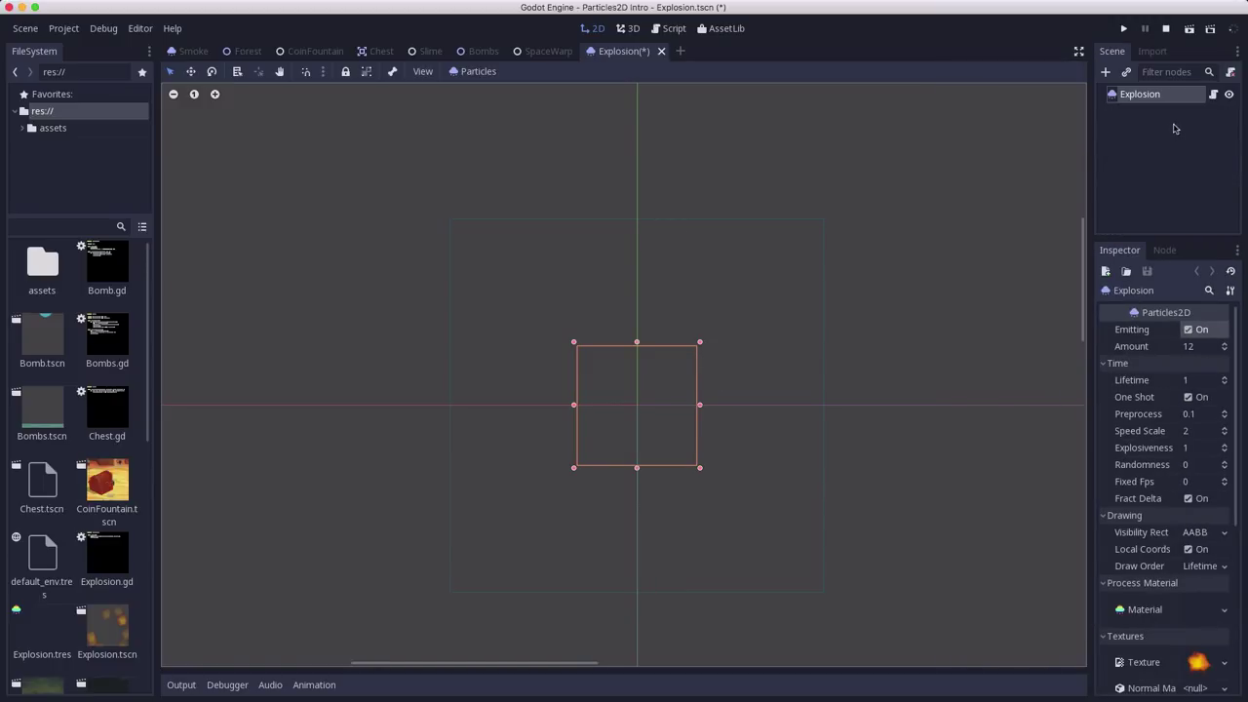
pyautogui.click(1214, 95)
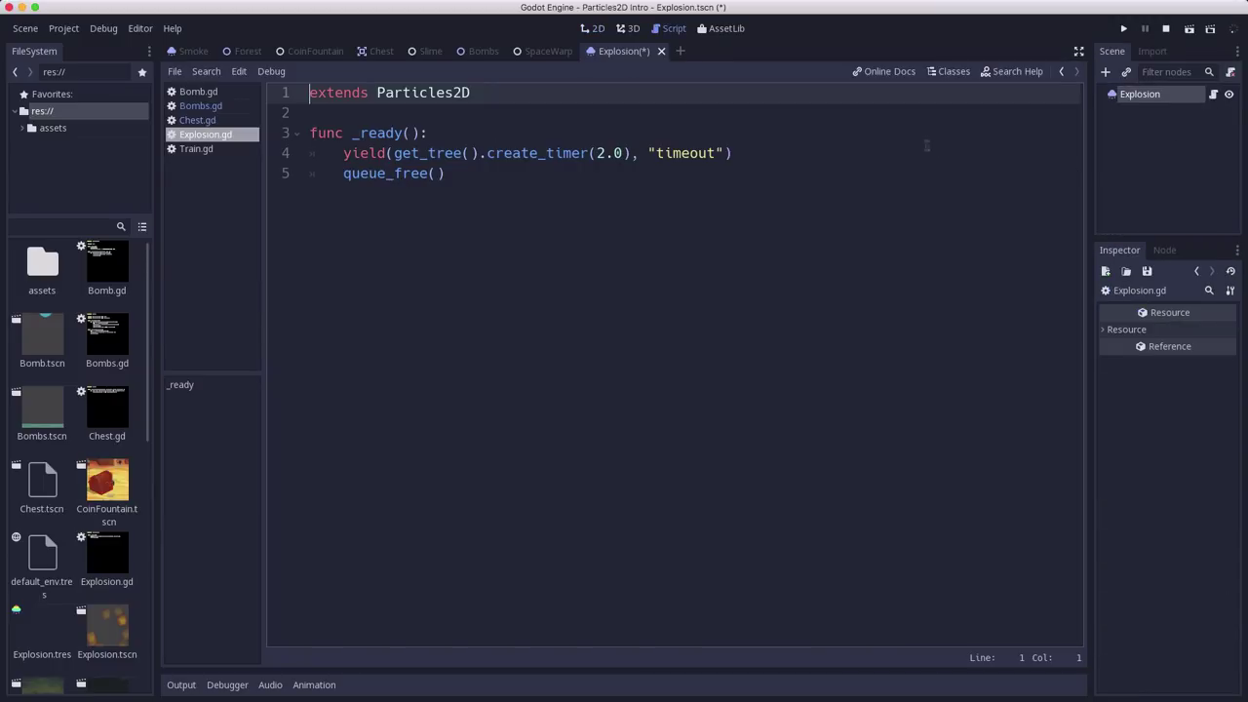
# Step: Review the 2.0-second create_timer yield and queue_free lines in Explosion.gd, then return to 2D
pyautogui.click(469, 153)
pyautogui.click(690, 153)
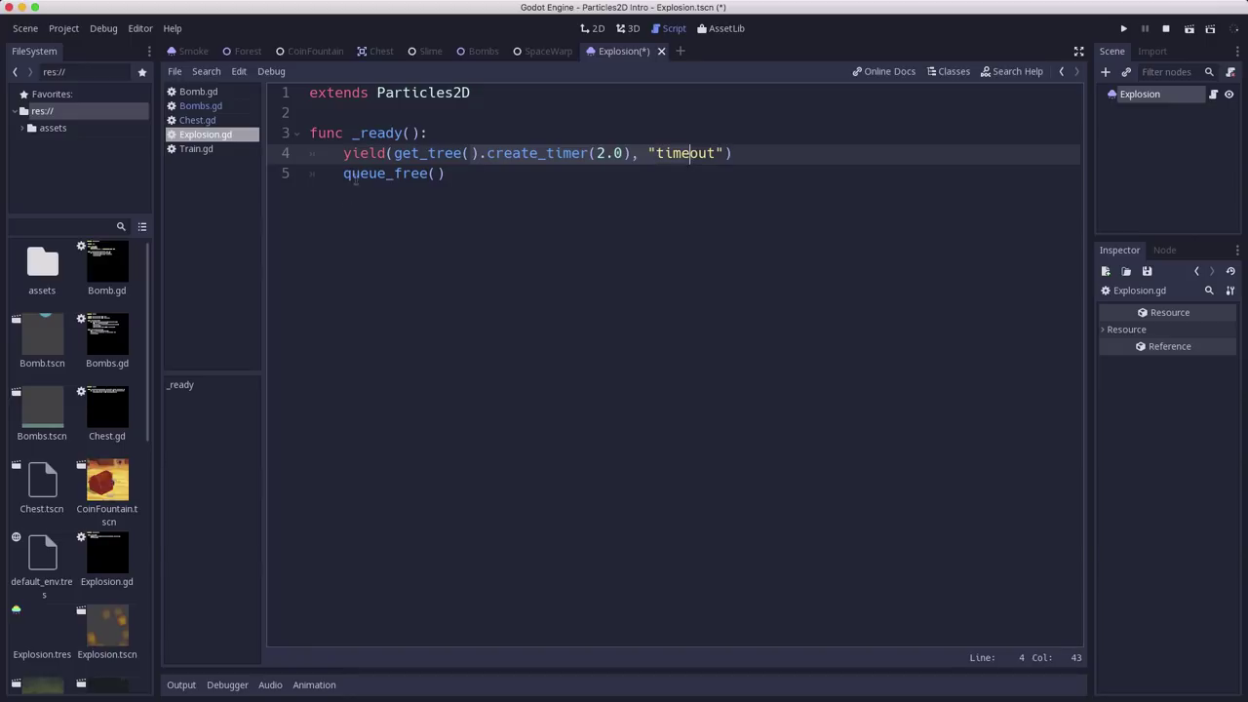
pyautogui.click(510, 172)
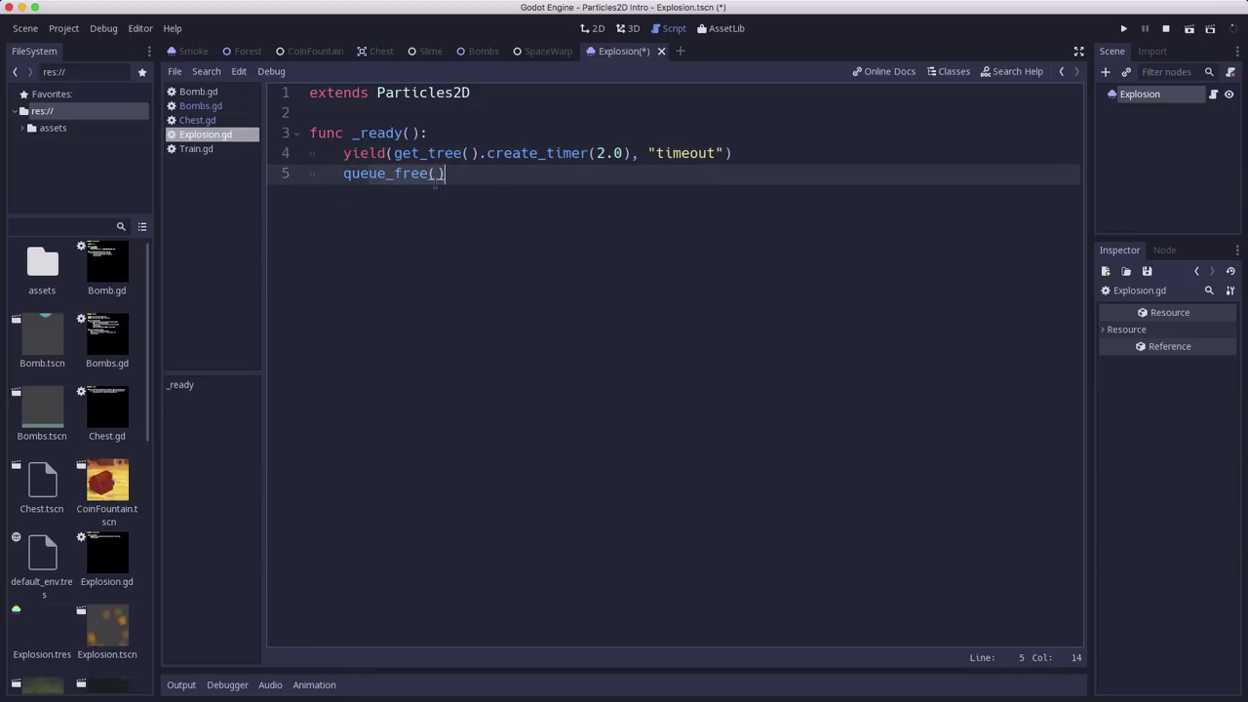
pyautogui.moveTo(621, 153); pyautogui.dragTo(621, 141)
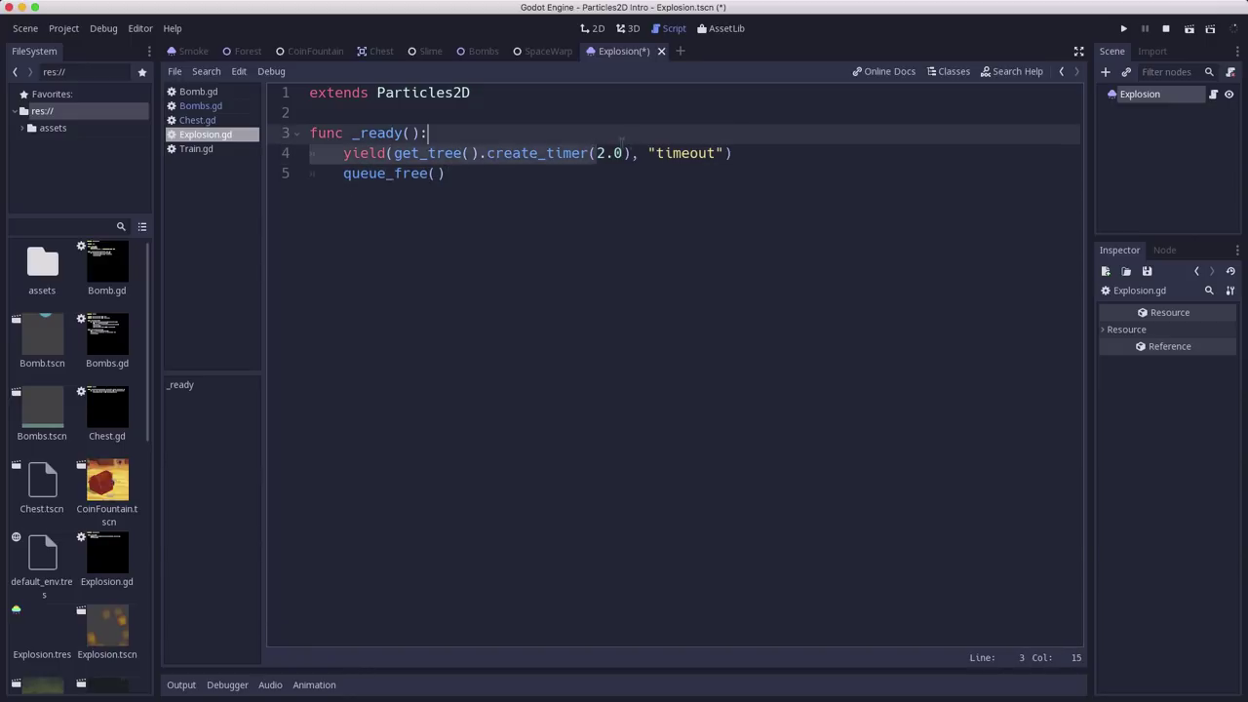
pyautogui.click(606, 153)
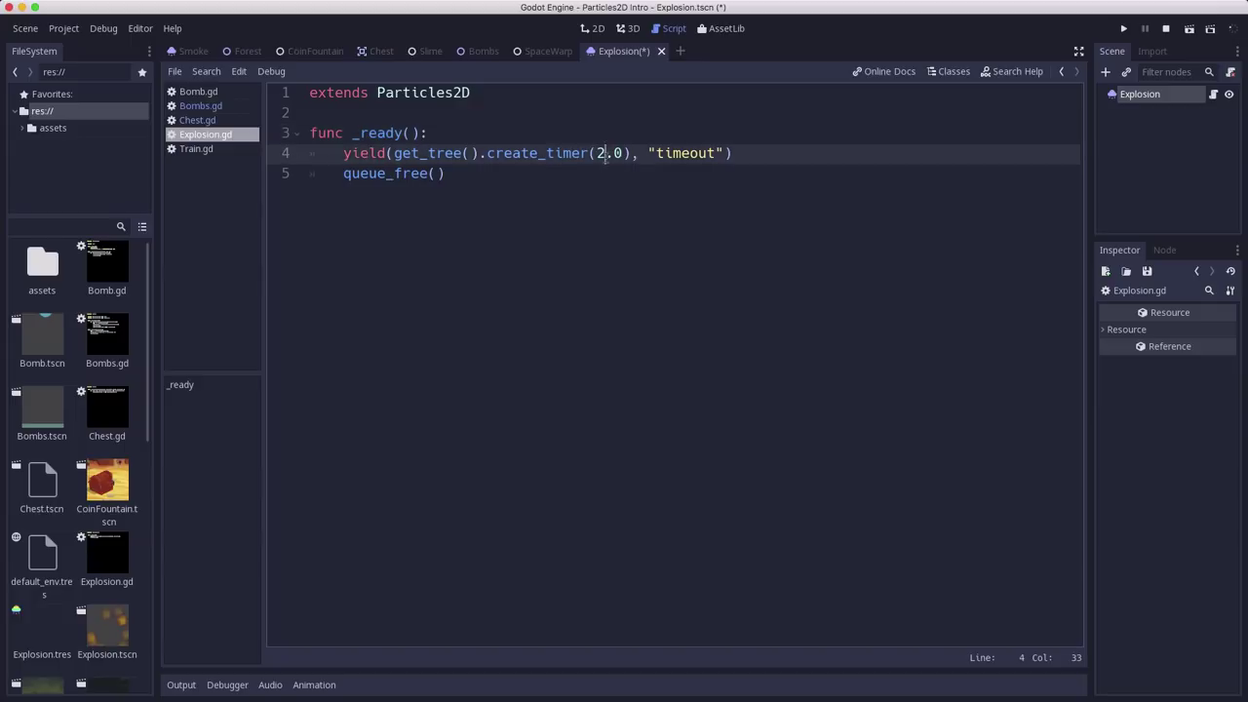
pyautogui.press('Left')
pyautogui.press('Left')
pyautogui.click(478, 146)
pyautogui.click(679, 153)
pyautogui.click(466, 177)
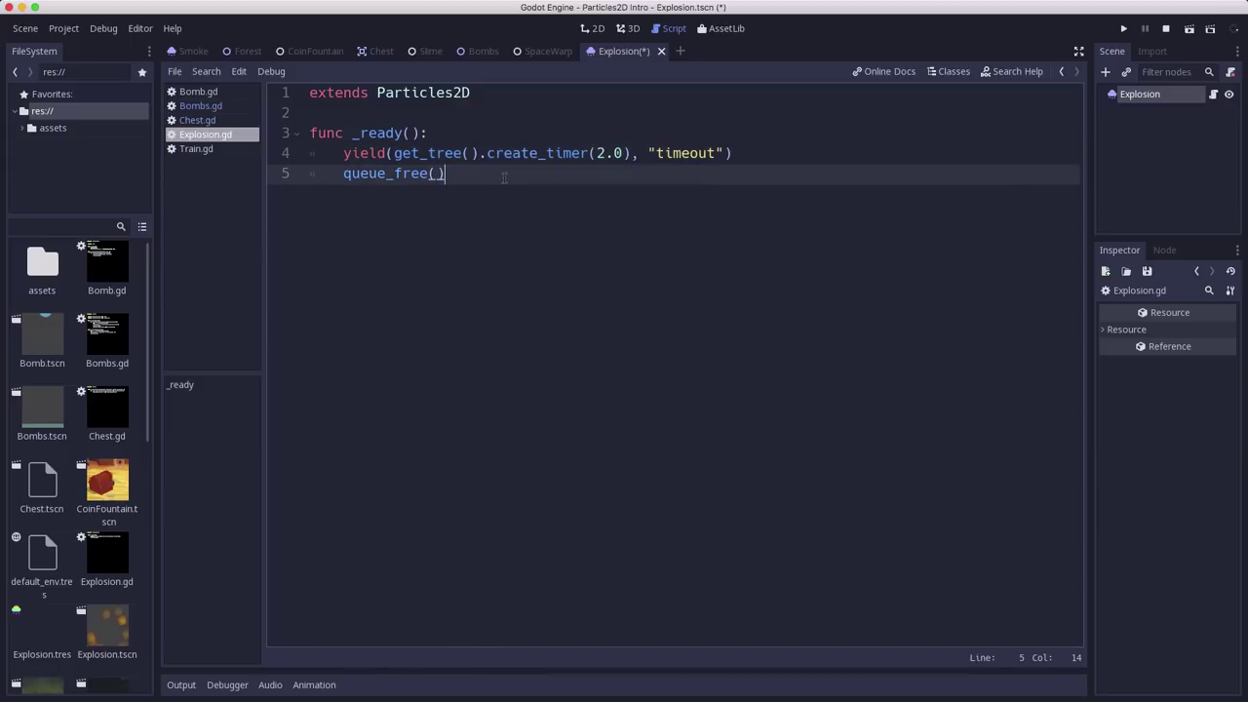
pyautogui.moveTo(501, 176); pyautogui.dragTo(367, 154)
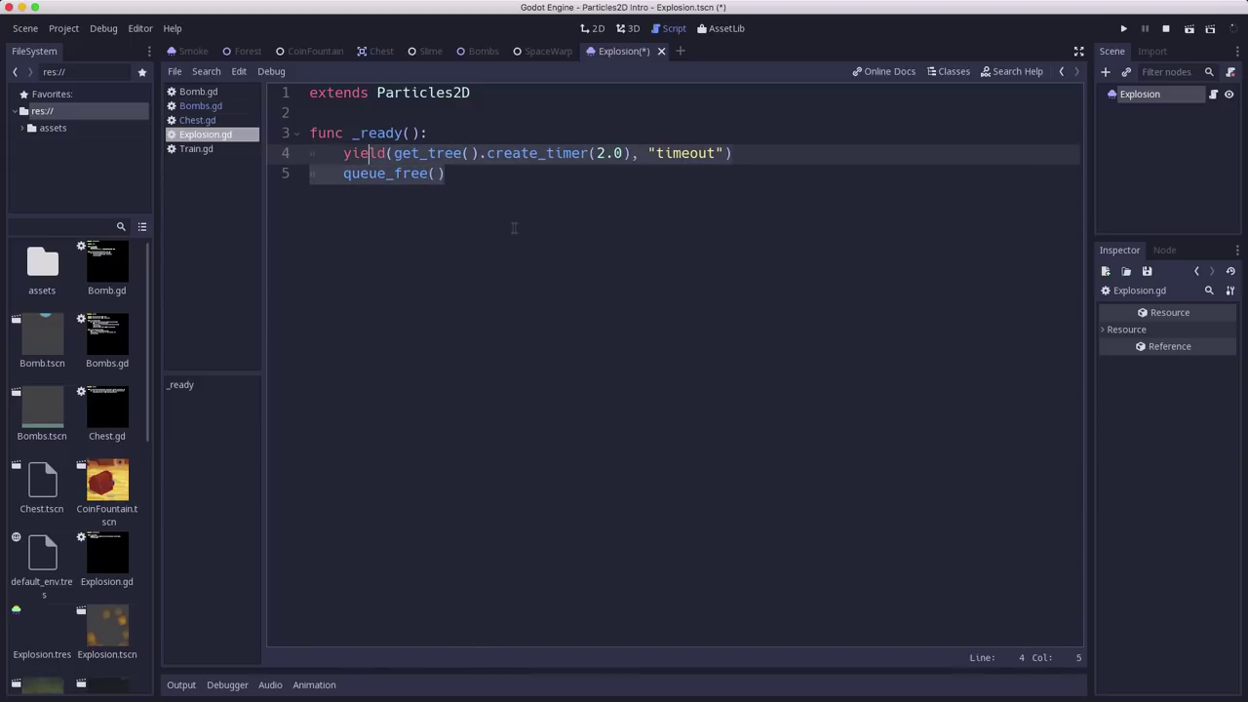
pyautogui.click(435, 173)
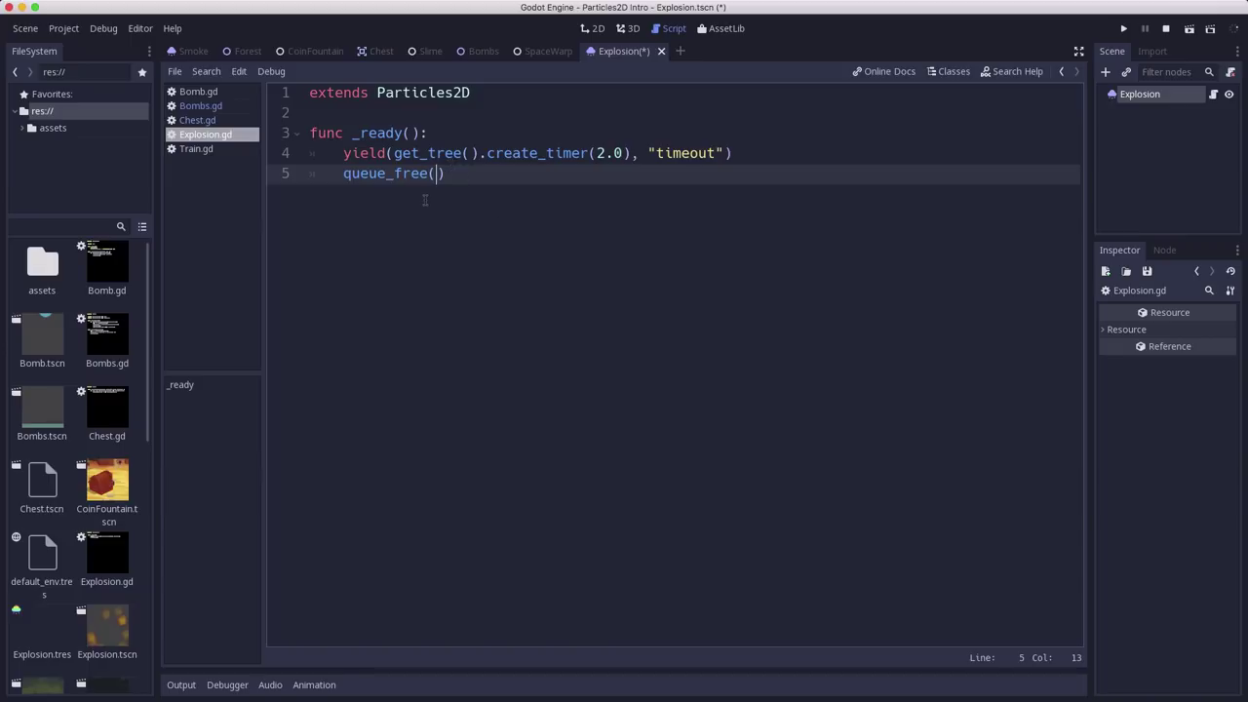
pyautogui.click(593, 28)
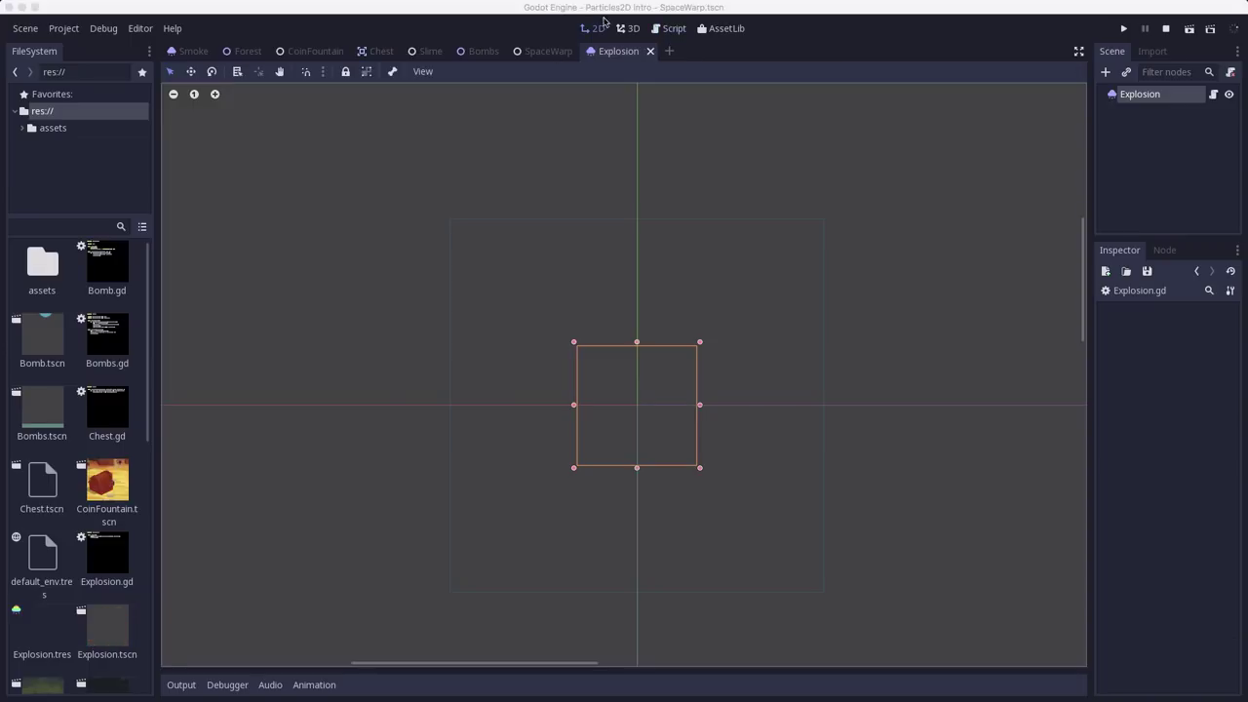
# Step: Open the SpaceWarp scene, run it, and move and enlarge its game window
pyautogui.click(545, 52)
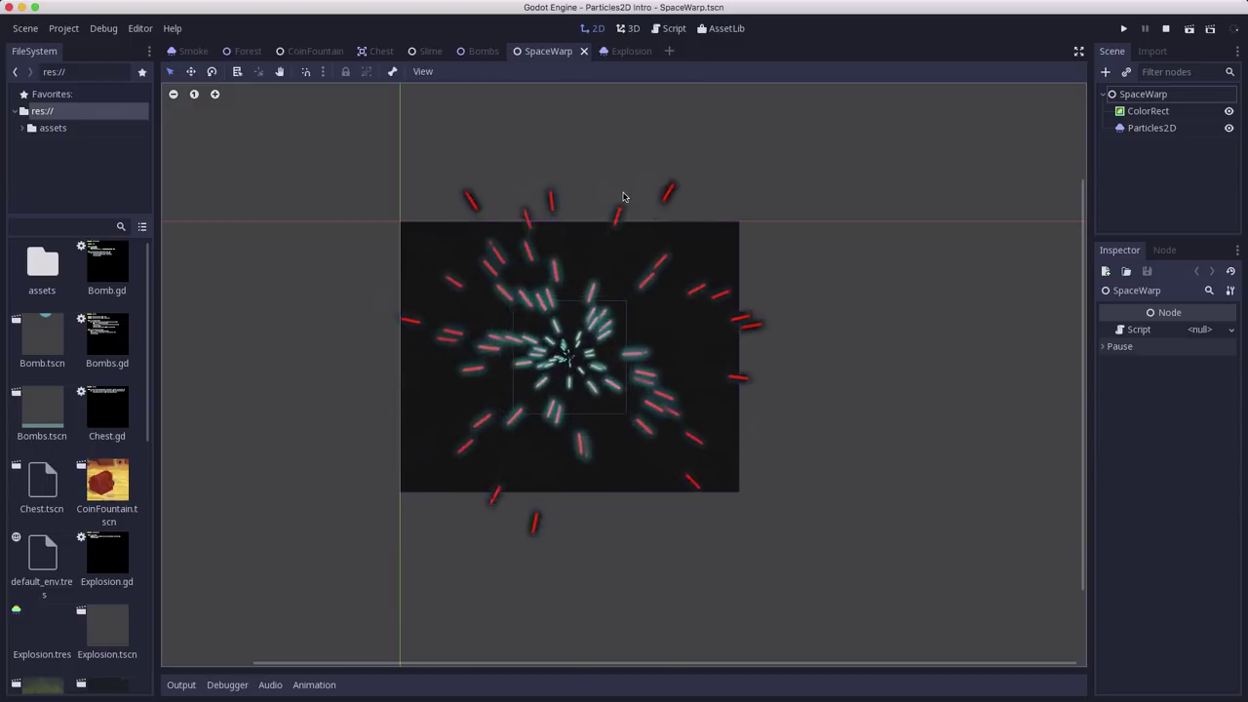
pyautogui.click(1189, 29)
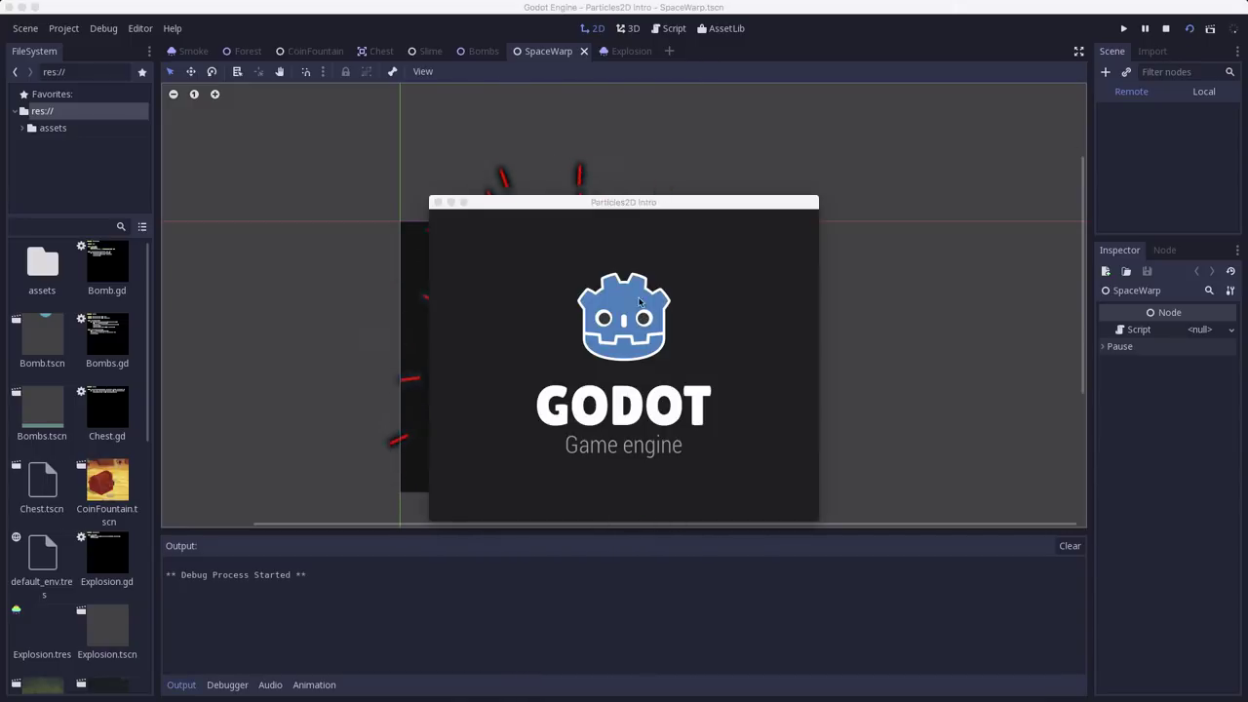
pyautogui.moveTo(609, 207); pyautogui.dragTo(426, 330)
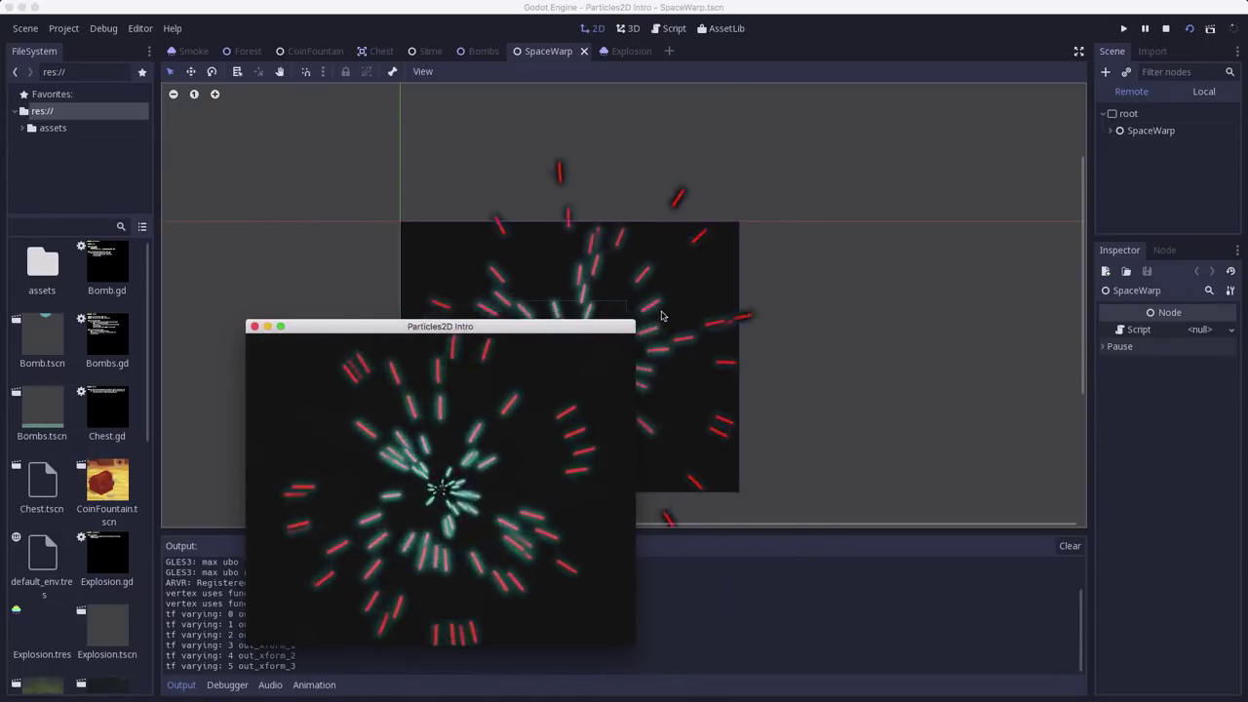
pyautogui.moveTo(646, 319); pyautogui.dragTo(909, 101)
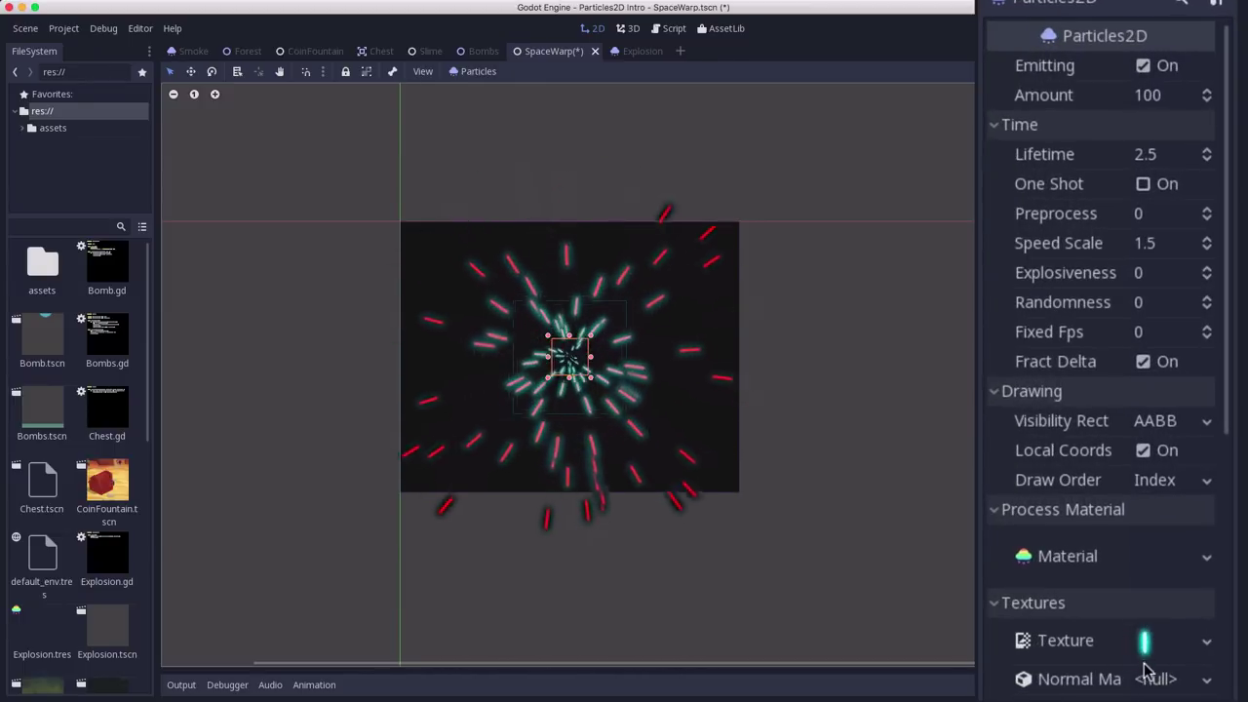
# Step: Open SpaceWarp's process material and turn Align Y off, then back on
pyautogui.click(1122, 570)
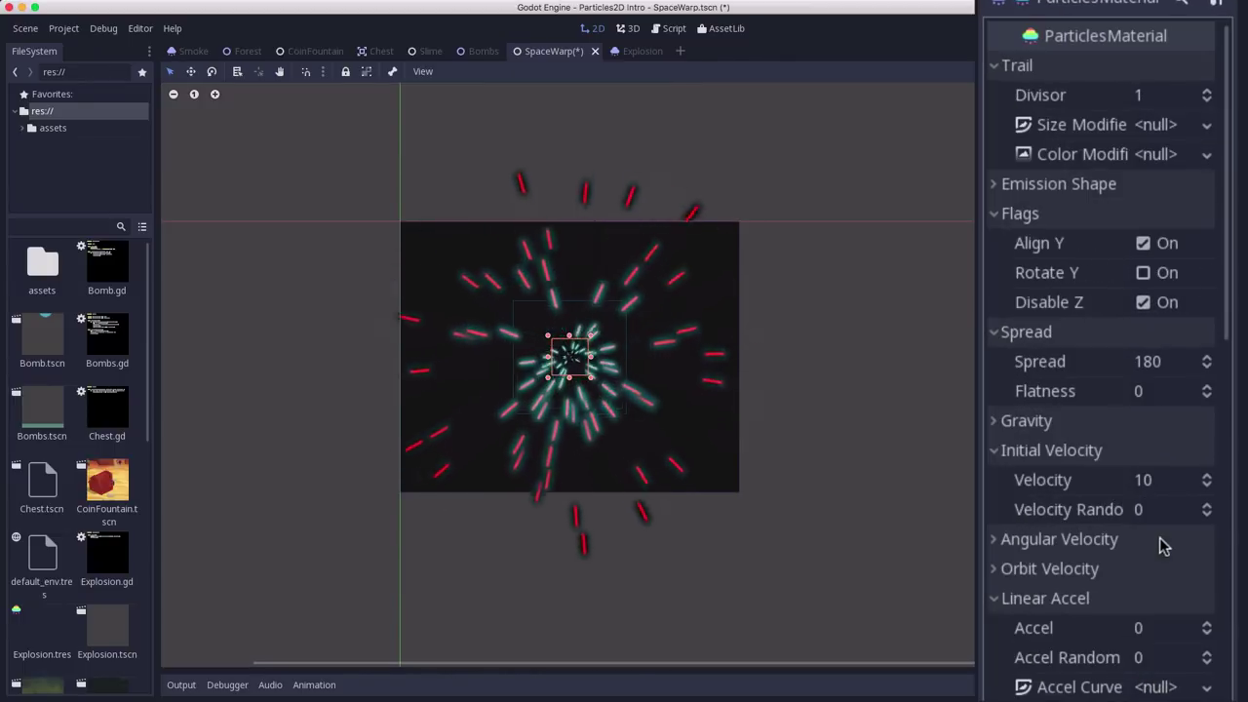
pyautogui.click(1142, 244)
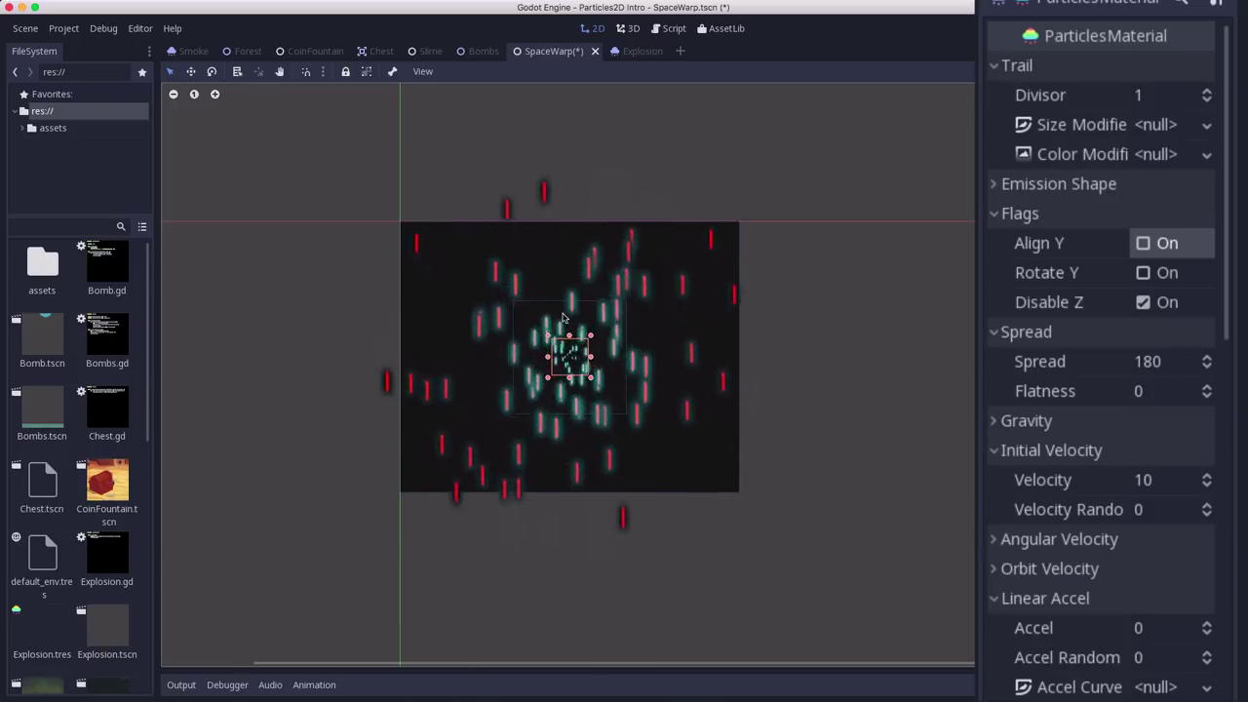
pyautogui.click(1143, 243)
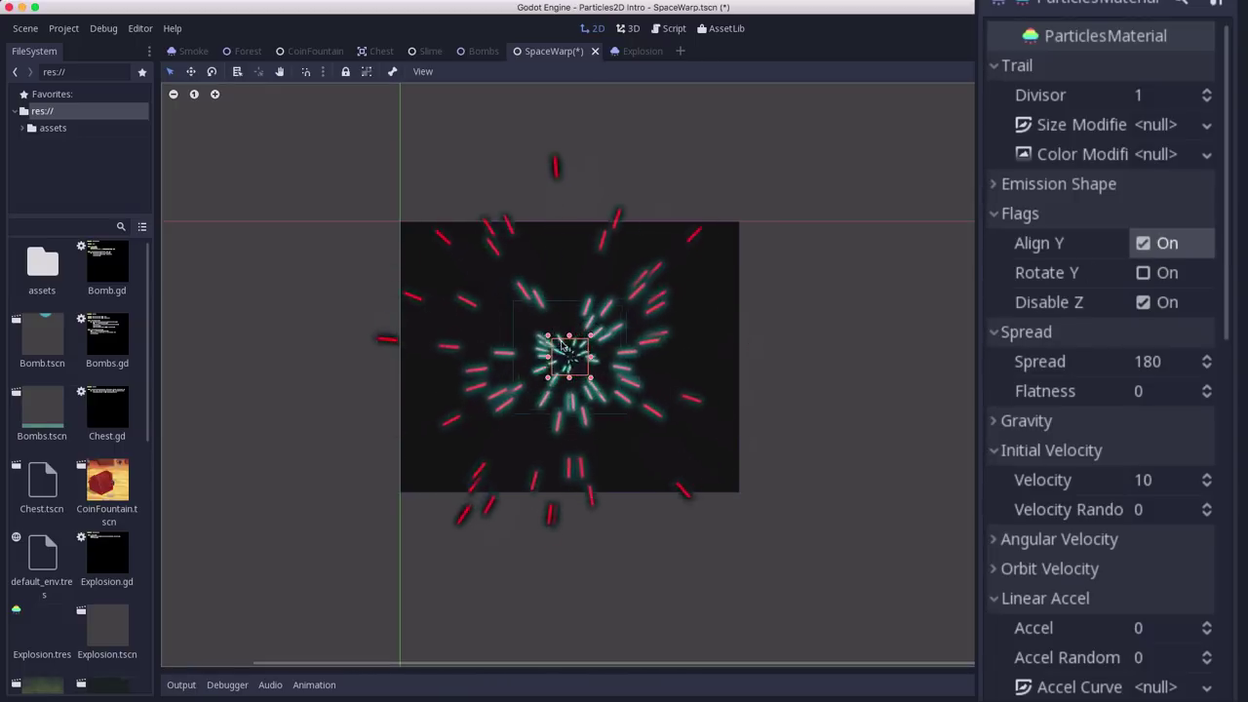